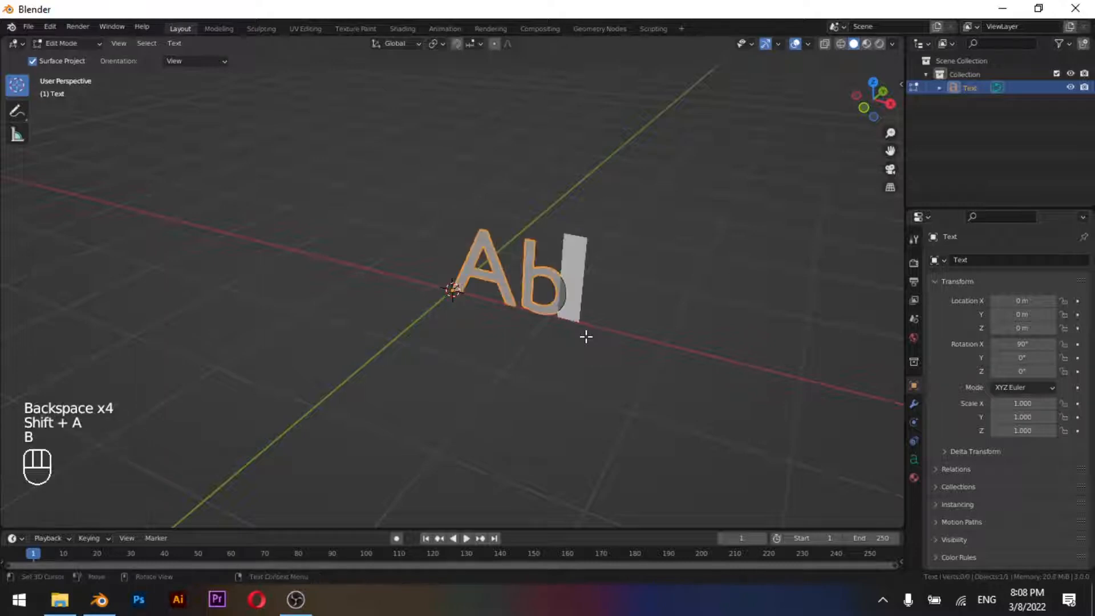
# - Complete the text object's wording as "Abstract" and return to Object Mode
pyautogui.write('ct')
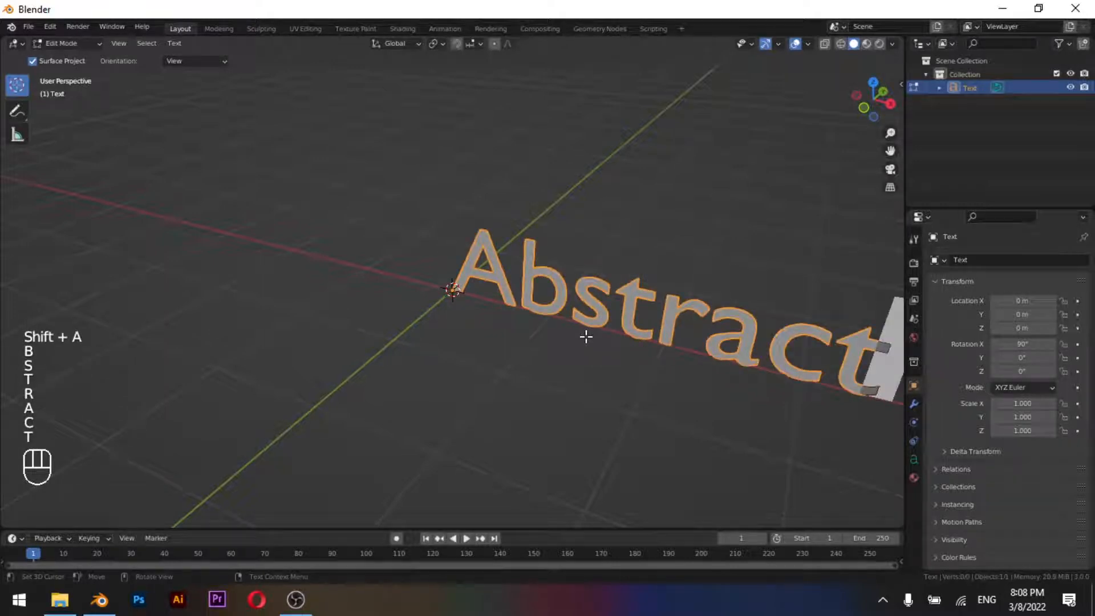
pyautogui.press('Return')
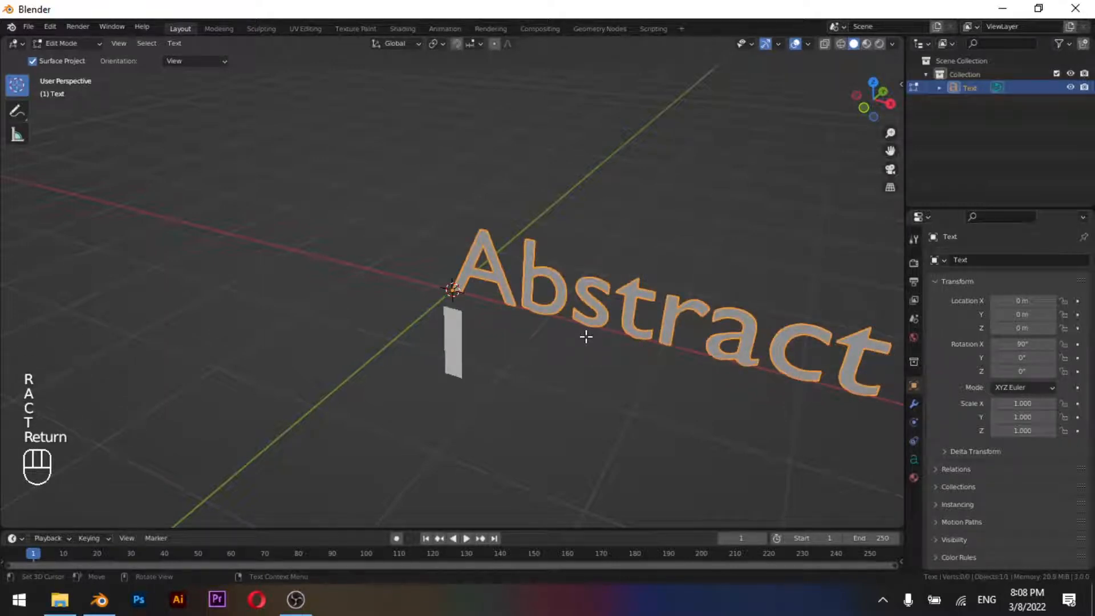
pyautogui.press('BackSpace')
pyautogui.press('Tab')
pyautogui.scroll(-2, 743, 429)
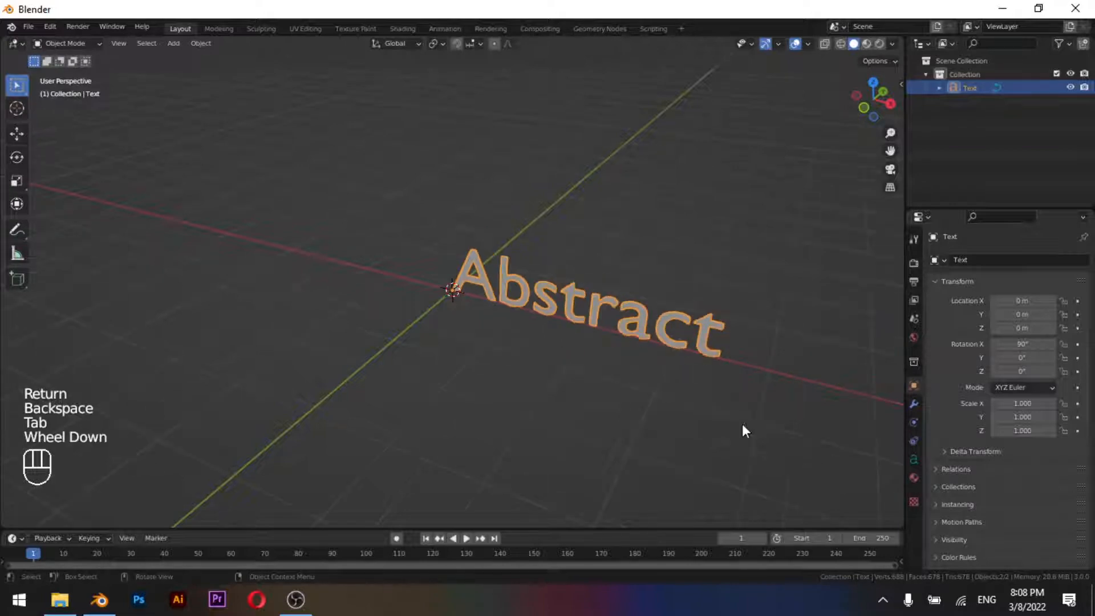
# - Start loading a new regular font for the text and go to the recent "fonts" folder
pyautogui.click(912, 460)
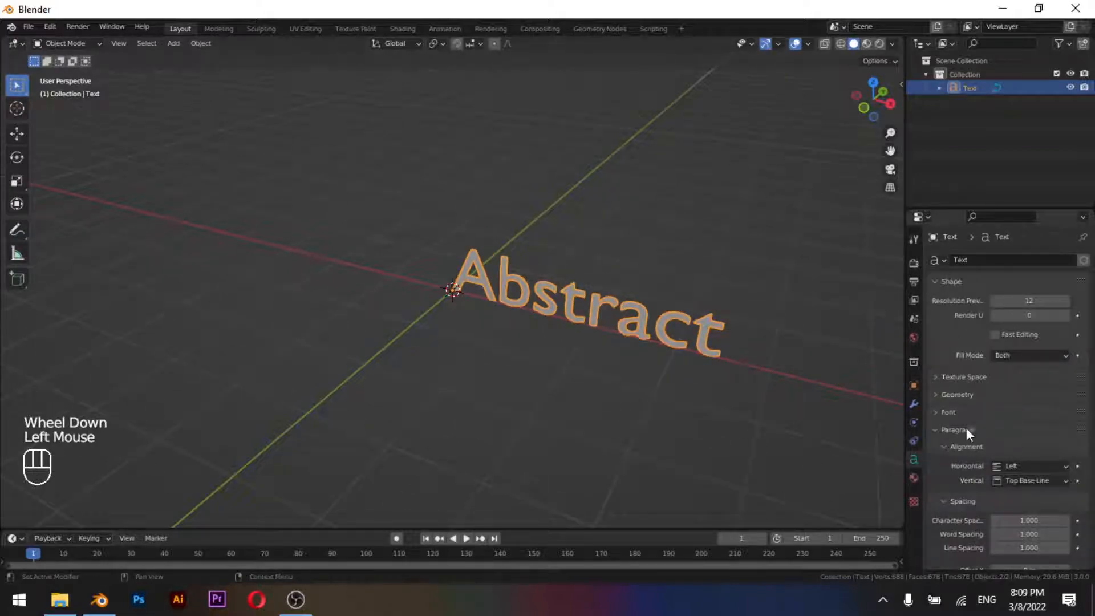
pyautogui.click(949, 412)
pyautogui.click(1062, 433)
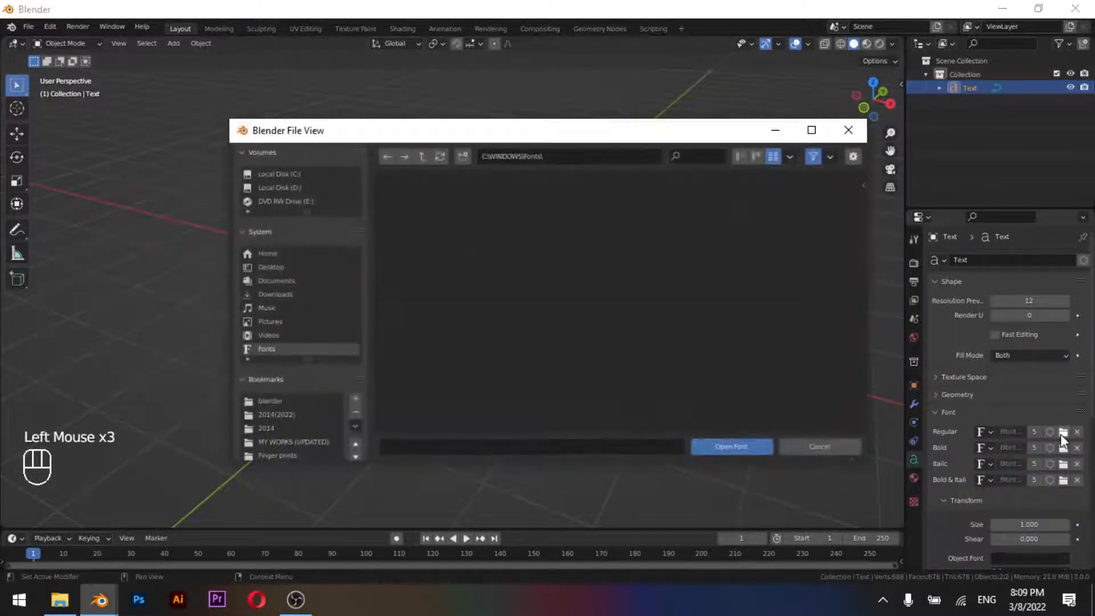
pyautogui.scroll(-3, 292, 282)
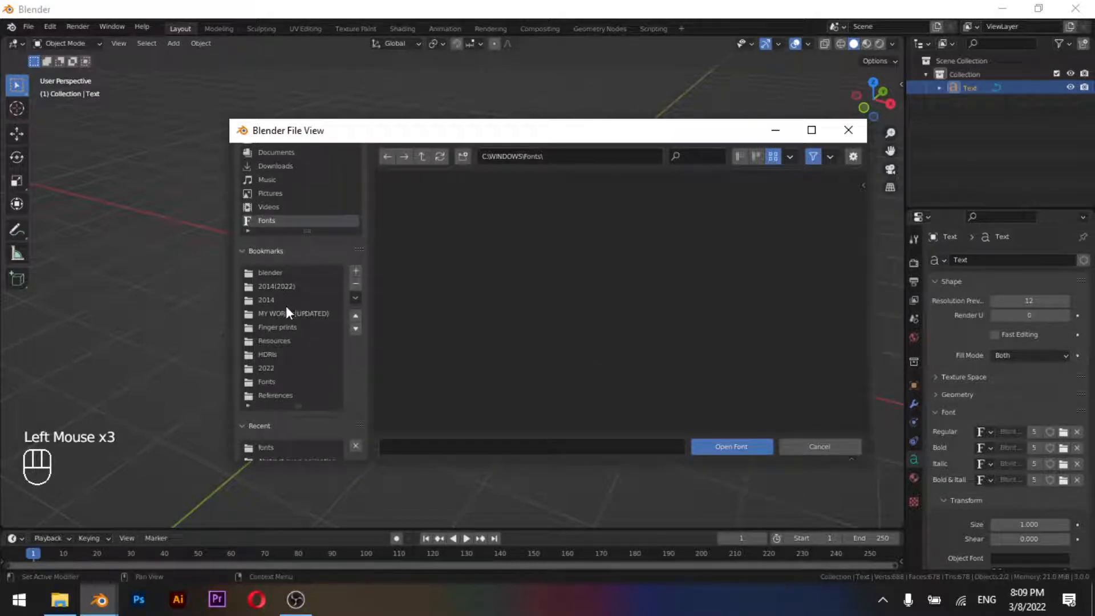
pyautogui.scroll(-3, 301, 303)
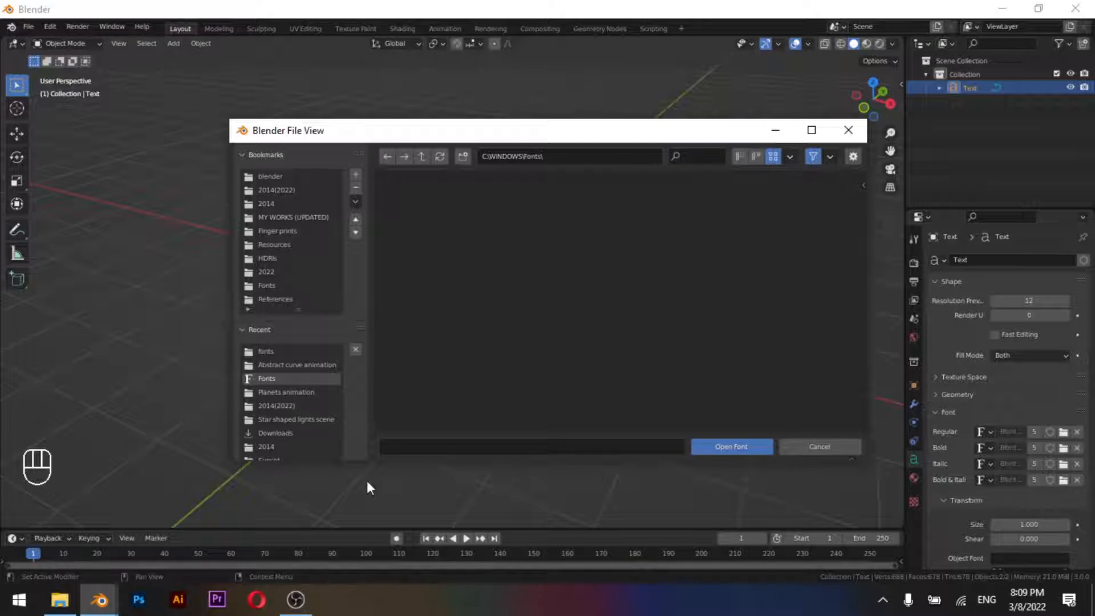
pyautogui.click(286, 356)
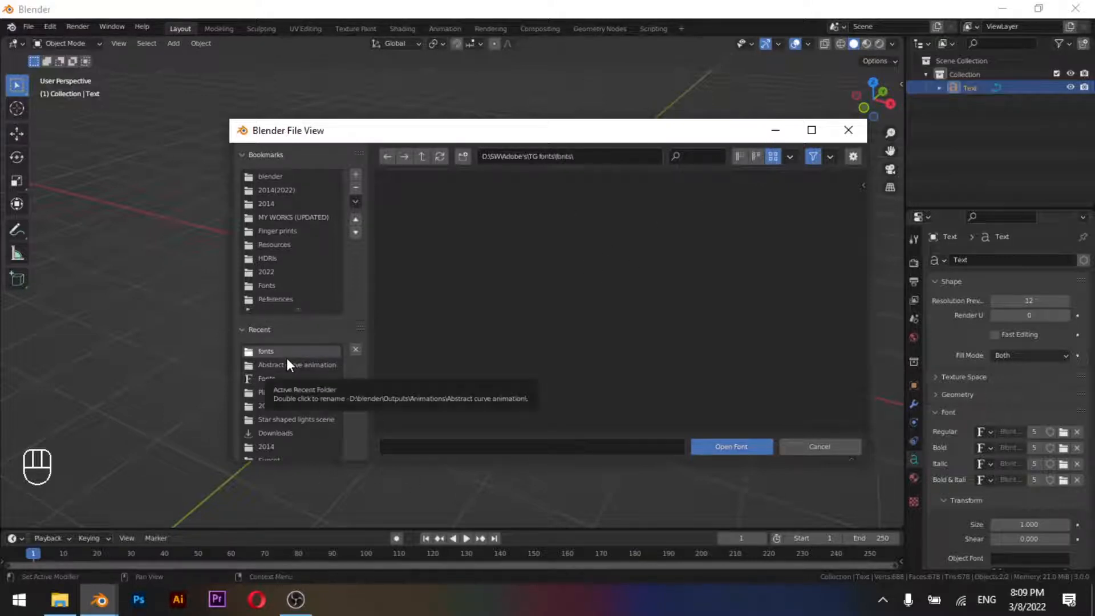
# - Browse the font previews and load Scriptina Pro Regular as the text's regular font
pyautogui.scroll(-8, 624, 347)
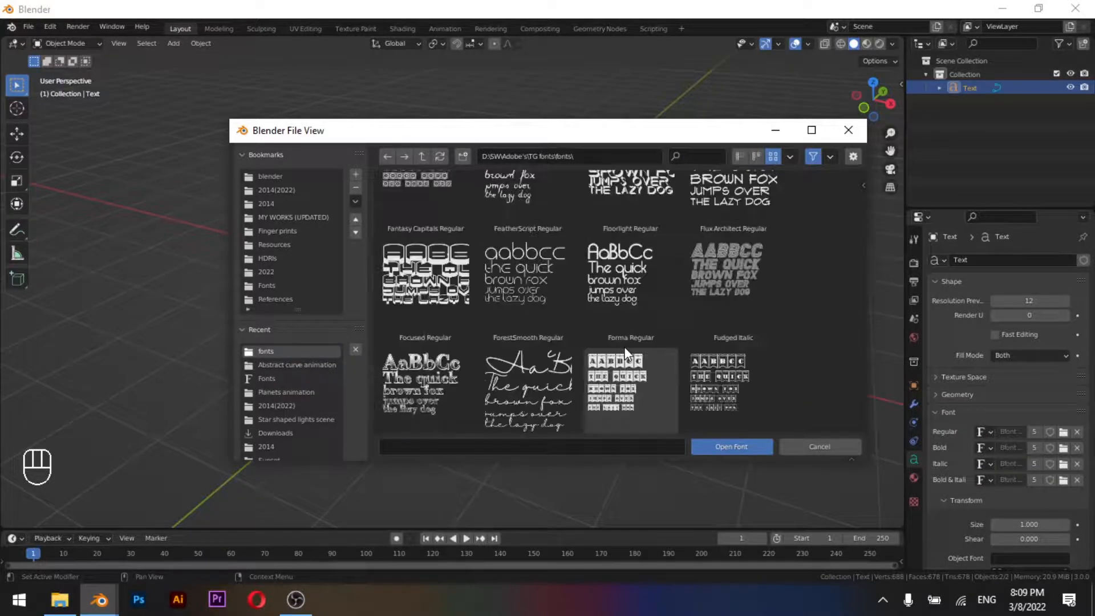
pyautogui.scroll(-10, 624, 346)
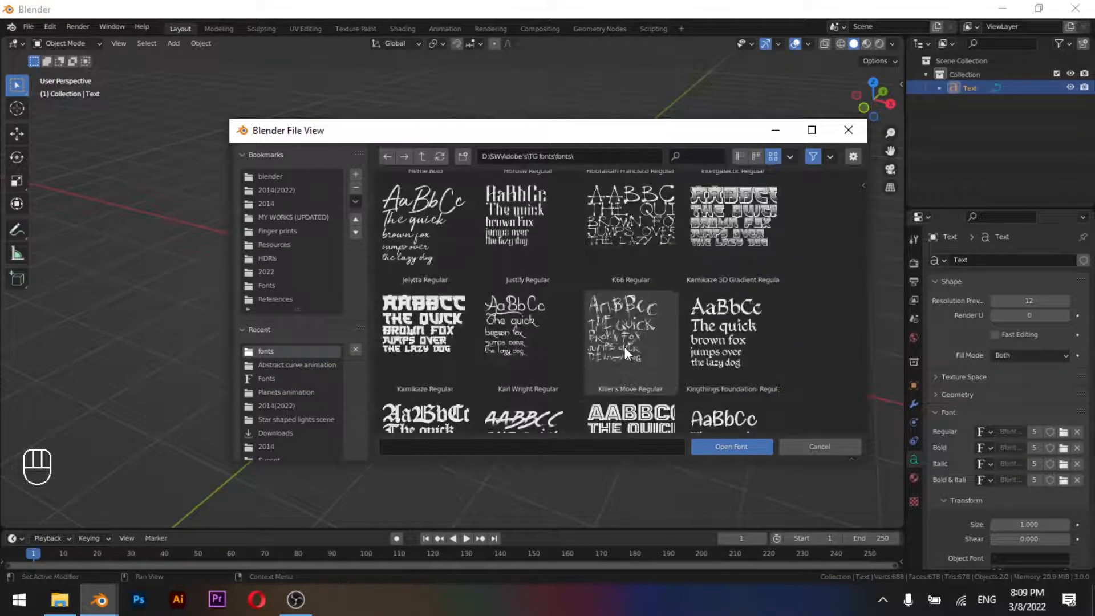
pyautogui.scroll(-6, 624, 347)
pyautogui.scroll(5, 624, 347)
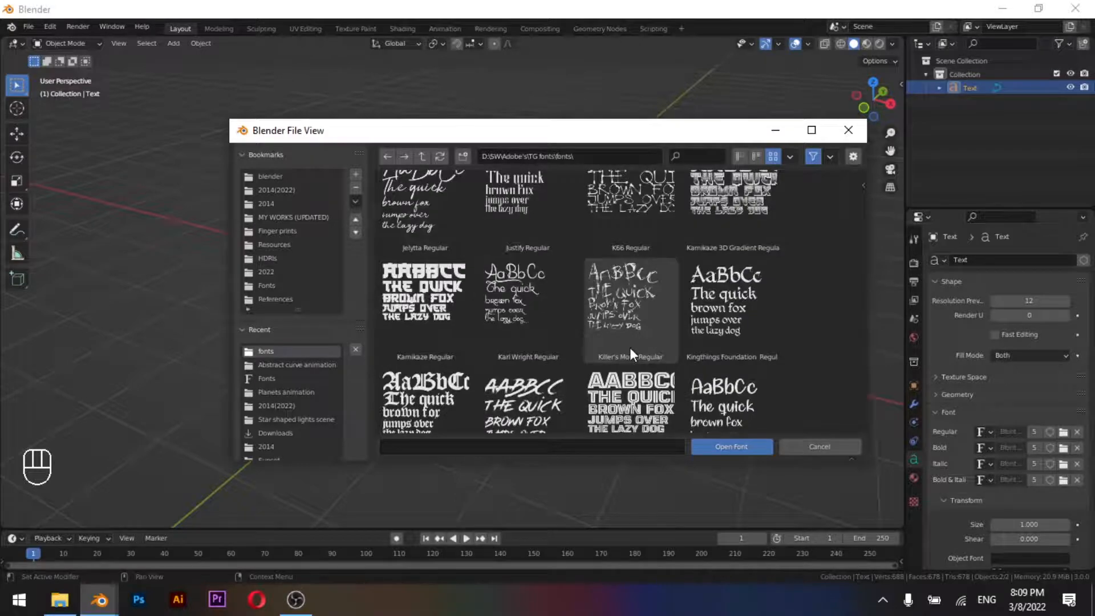
pyautogui.scroll(-3, 629, 347)
pyautogui.scroll(-5, 630, 352)
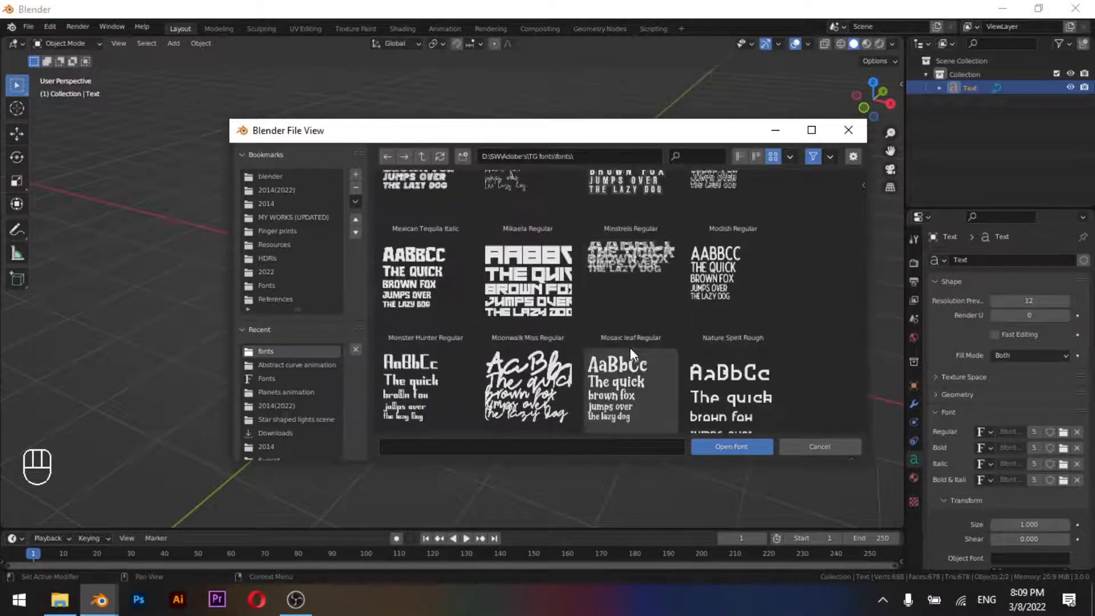
pyautogui.scroll(-5, 630, 350)
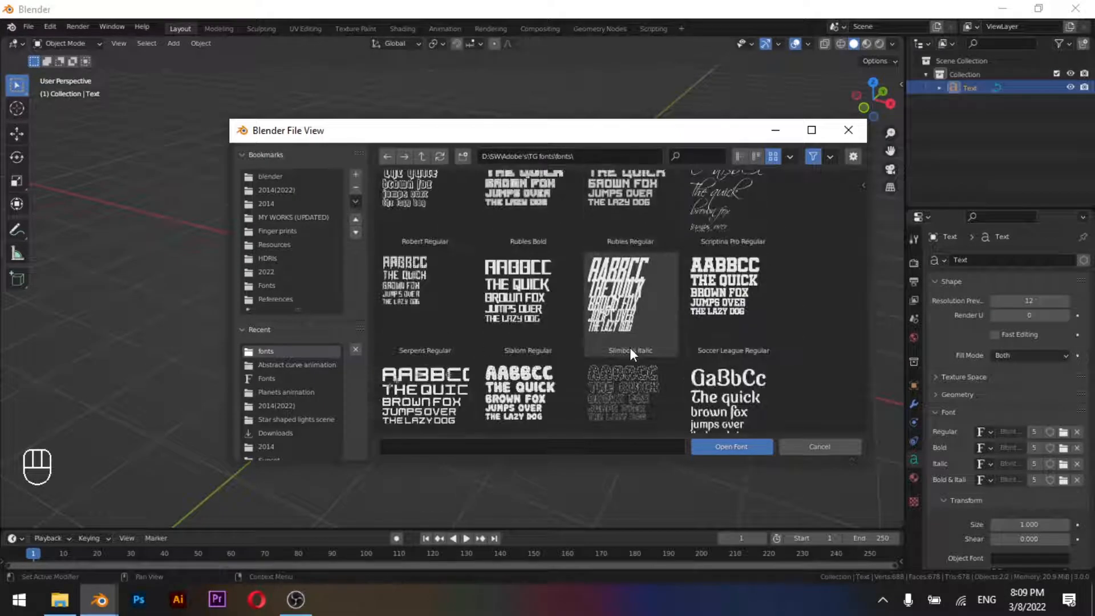
pyautogui.scroll(2, 630, 348)
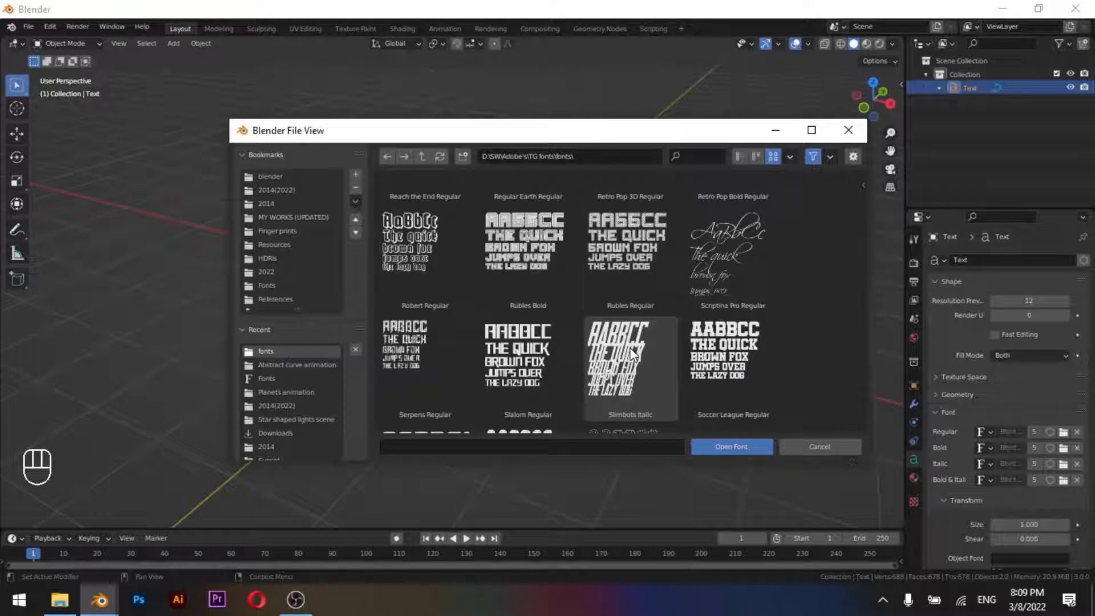
pyautogui.doubleClick(739, 284)
# - Set the text's fill mode to None so only the letter outlines remain
pyautogui.scroll(3, 619, 310)
pyautogui.scroll(2, 625, 317)
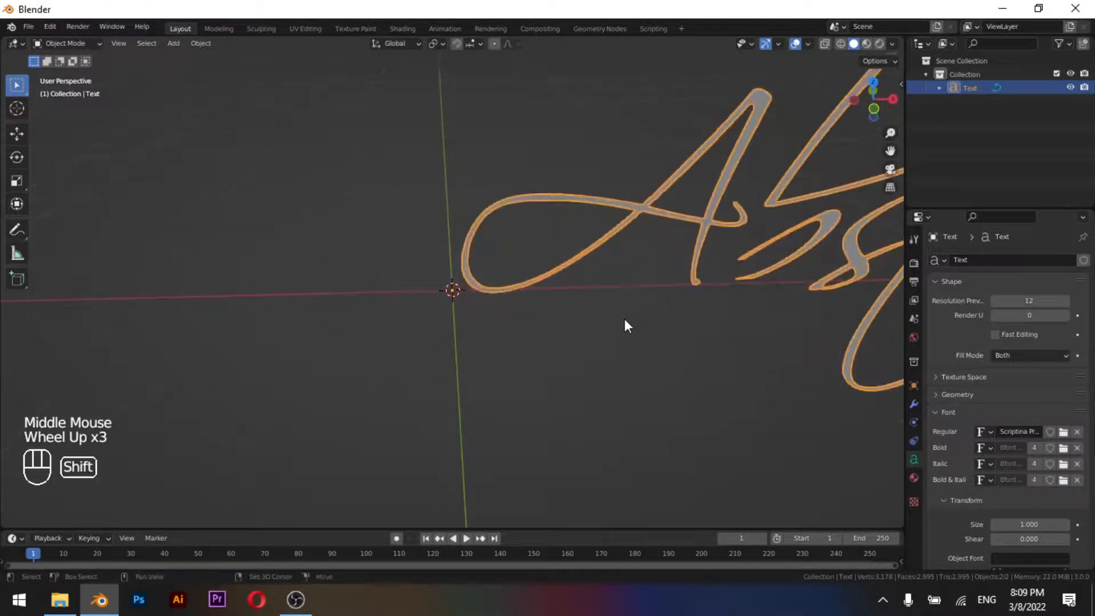
pyautogui.keyDown('shift'); pyautogui.moveTo(624, 318); pyautogui.dragTo(542, 345, button='middle'); pyautogui.keyUp('shift')
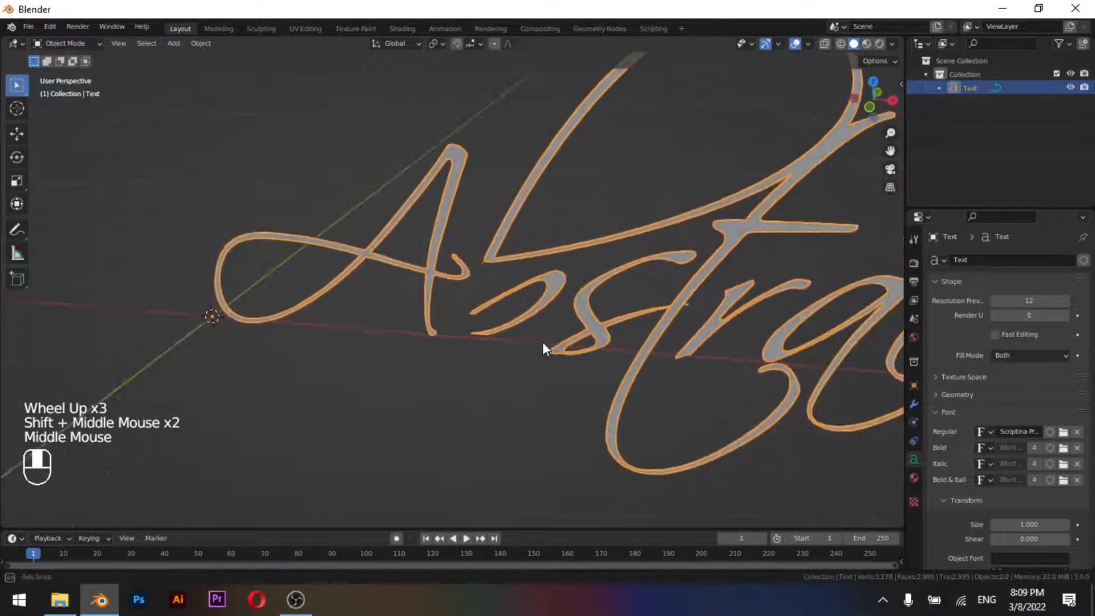
pyautogui.scroll(-2, 626, 318)
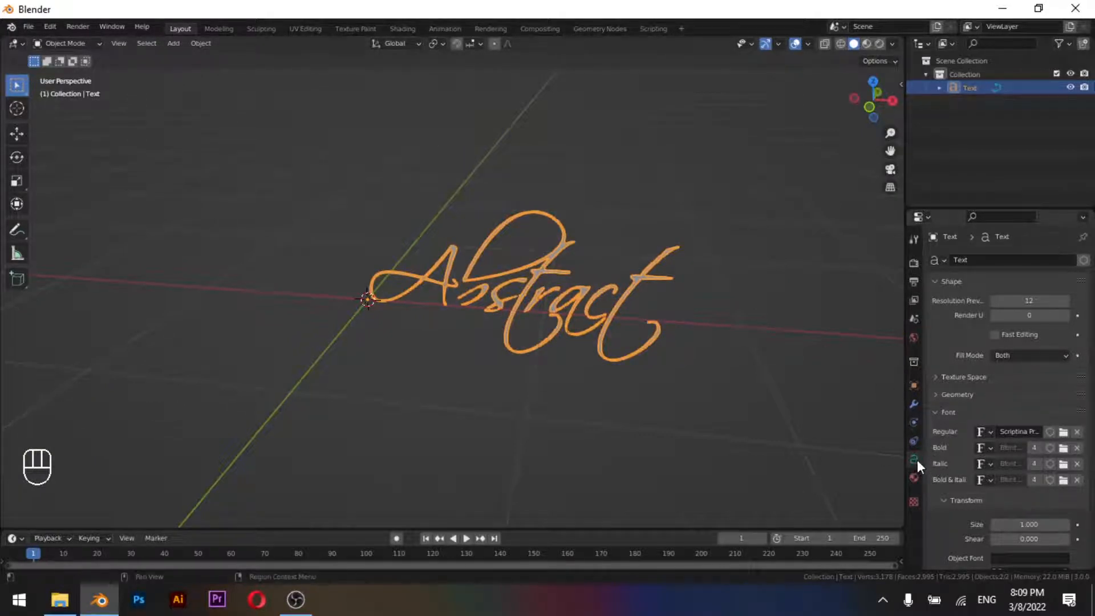
pyautogui.click(1019, 358)
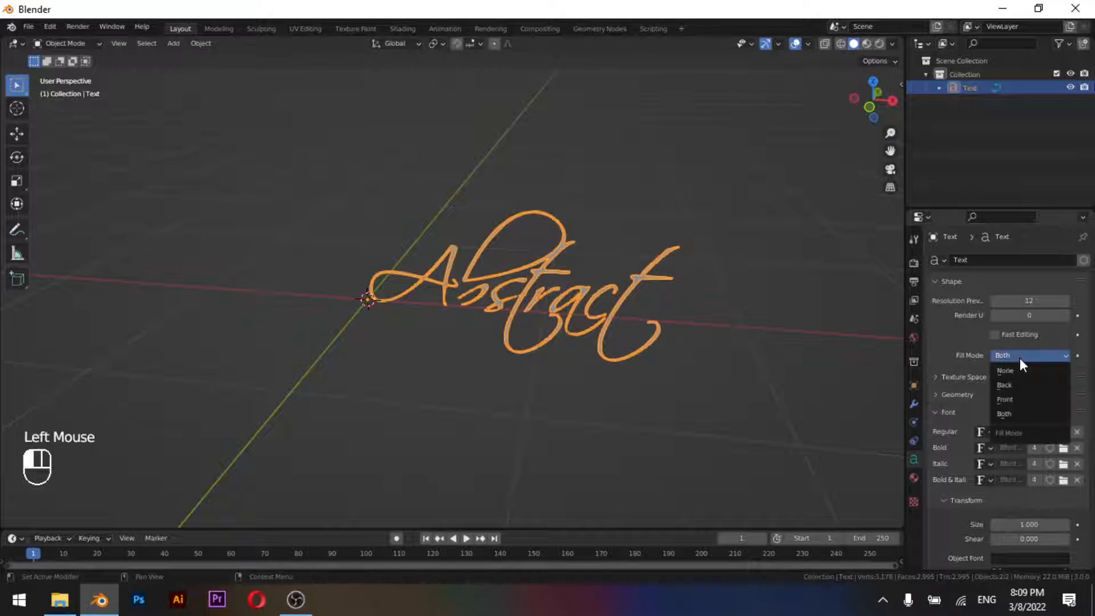
pyautogui.click(1006, 371)
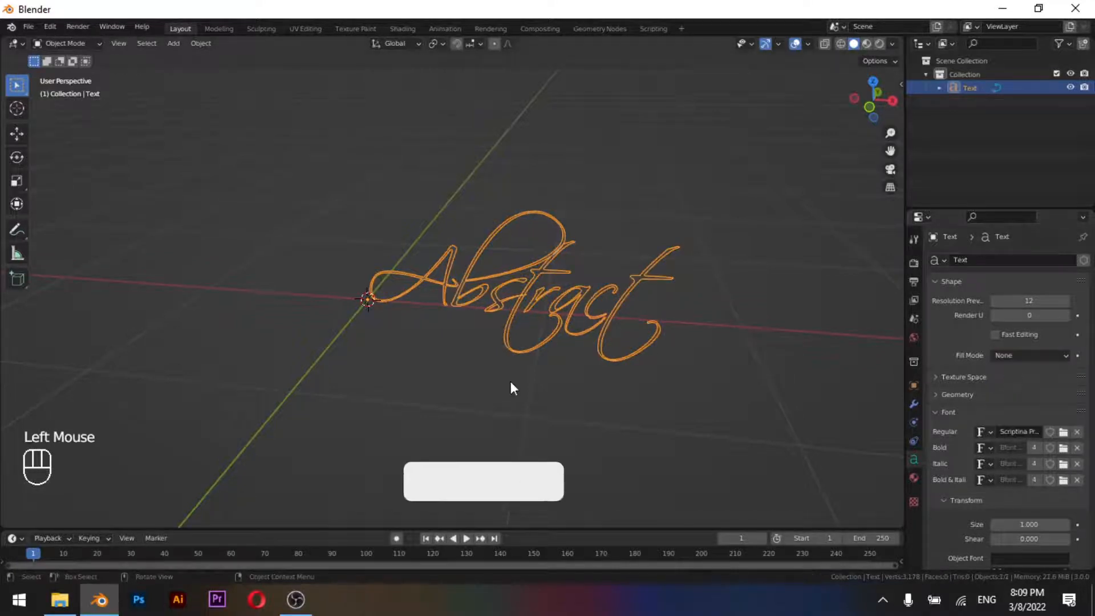
# - Convert the "Abstract" text object to a curve
pyautogui.scroll(2, 728, 299)
pyautogui.rightClick(728, 299)
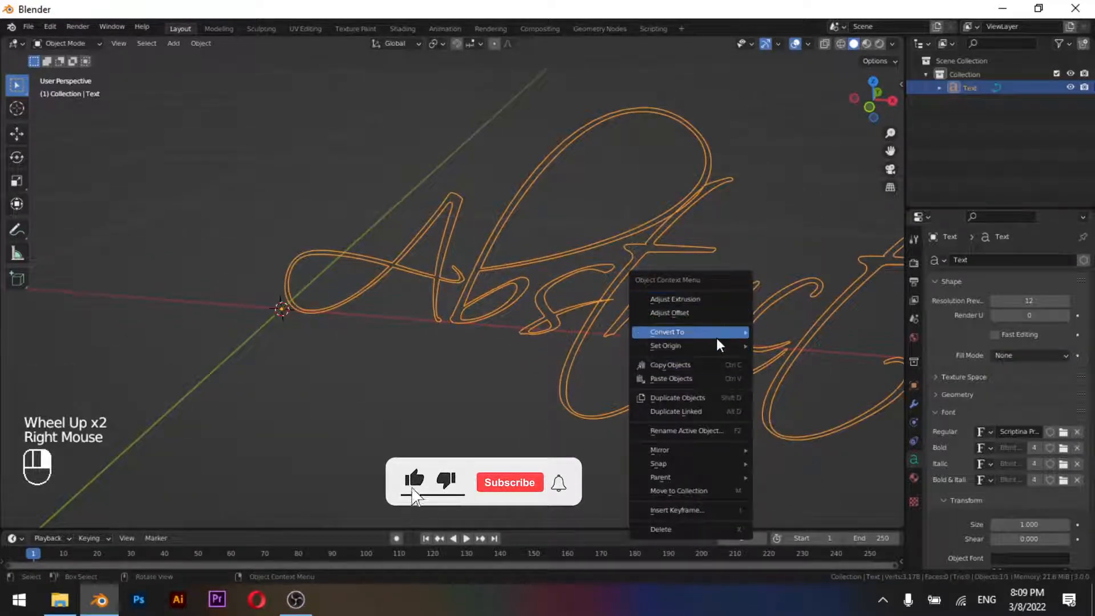
pyautogui.moveTo(713, 332)
pyautogui.rightClick(724, 272)
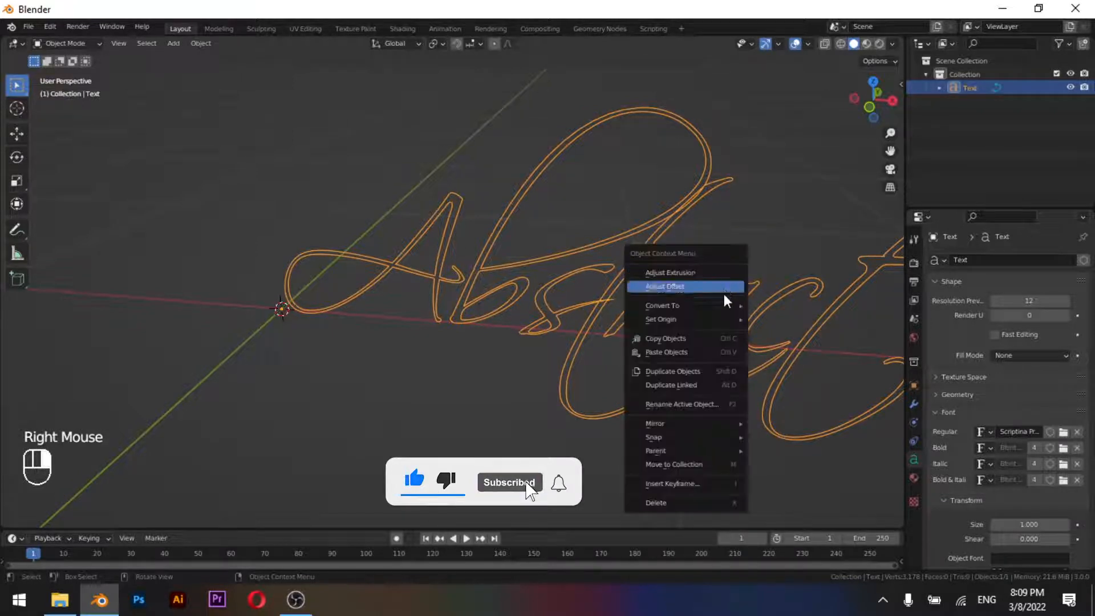
pyautogui.moveTo(724, 306)
pyautogui.click(777, 305)
# - Give the converted curve a round bevel with a depth of 0.003 m
pyautogui.keyDown('shift'); pyautogui.moveTo(704, 424); pyautogui.dragTo(665, 420, button='middle'); pyautogui.keyUp('shift')
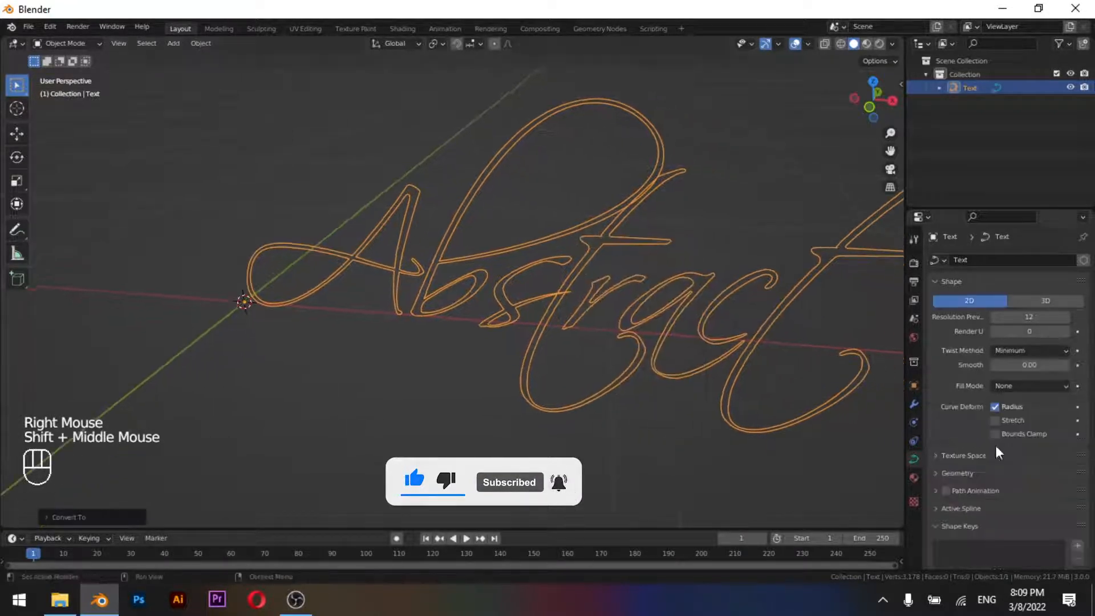
pyautogui.click(970, 472)
pyautogui.scroll(-2, 970, 471)
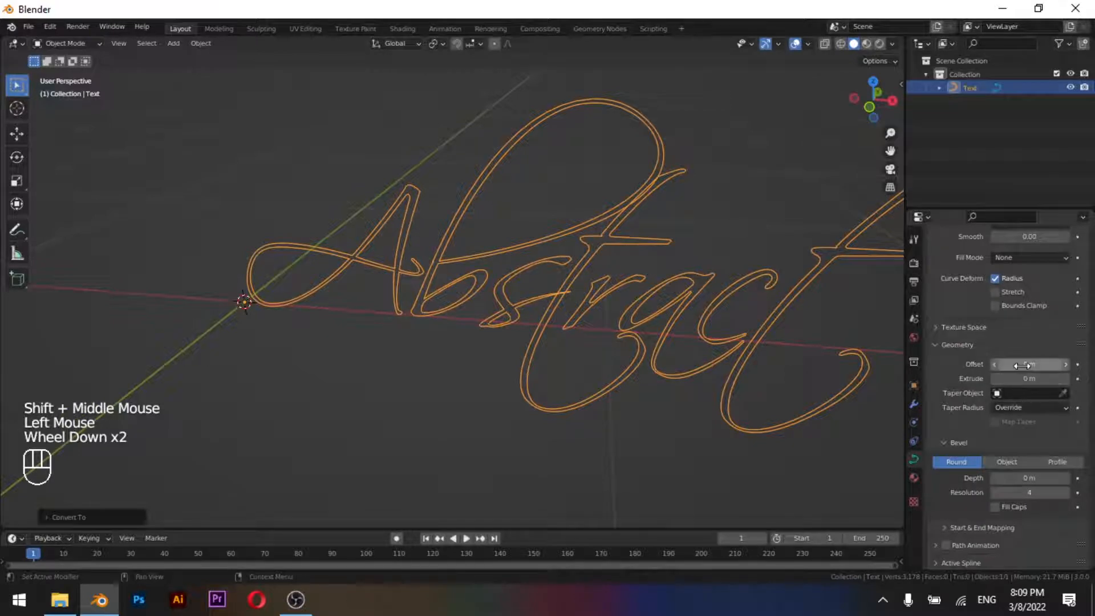
pyautogui.keyDown('shift'); pyautogui.moveTo(1027, 473); pyautogui.dragTo(1059, 478); pyautogui.keyUp('shift')
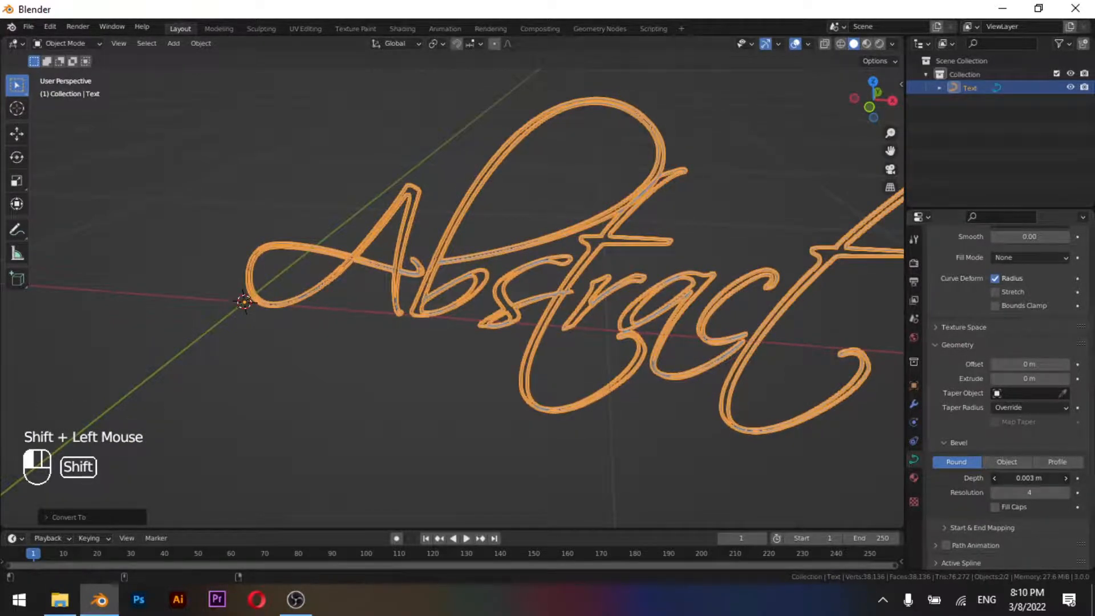
# - Inspect the beveled letter outlines up close and expand the bevel's Start & End Mapping settings
pyautogui.scroll(6, 547, 319)
pyautogui.moveTo(436, 330); pyautogui.dragTo(479, 310, button='middle')
pyautogui.scroll(-1, 479, 310)
pyautogui.scroll(-3, 1027, 391)
pyautogui.scroll(-1, 1028, 393)
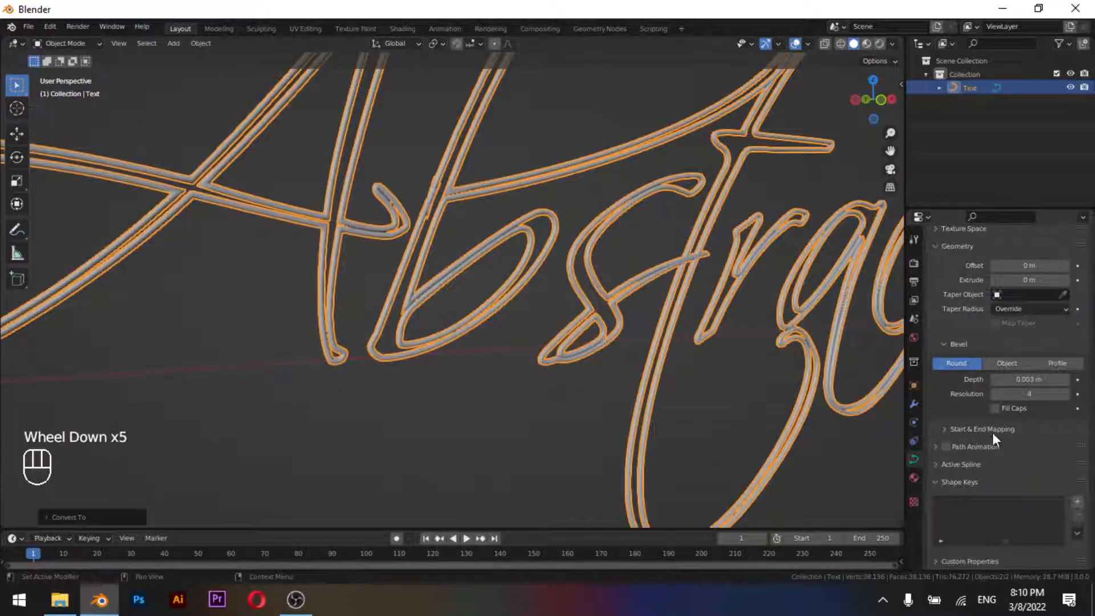
pyautogui.click(993, 432)
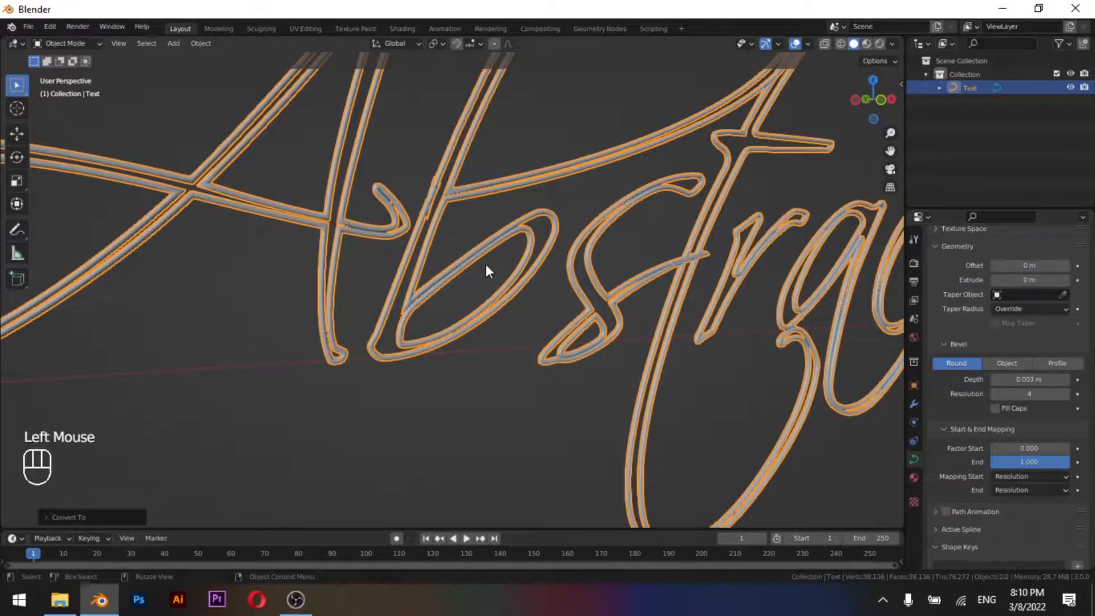
# - Try varying the bevel's start factor to preview its effect on the letter outlines
pyautogui.scroll(4, 484, 264)
pyautogui.scroll(-3, 485, 264)
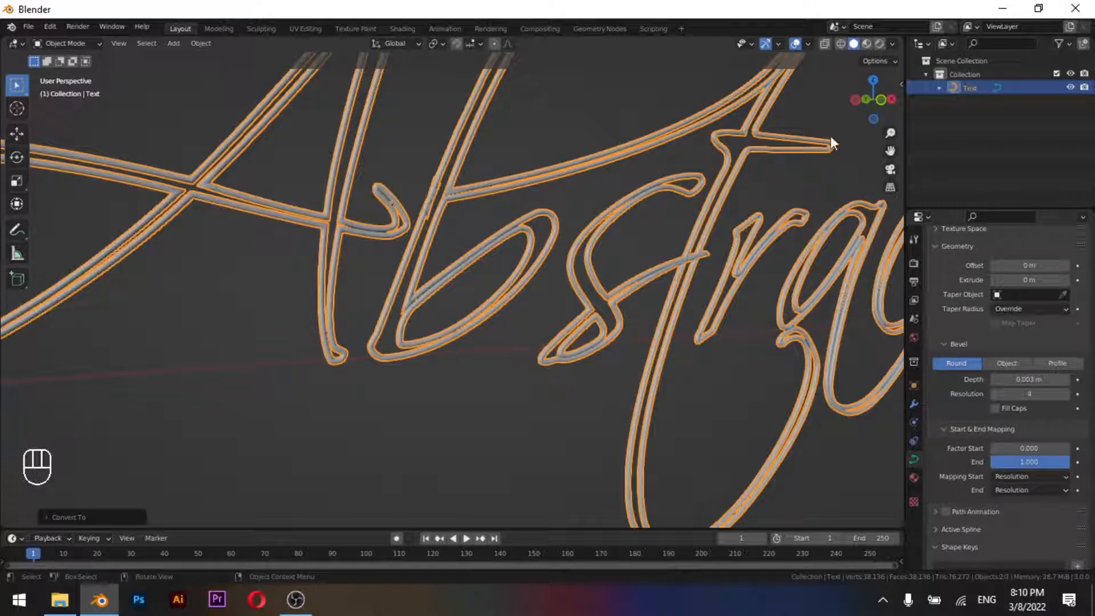
pyautogui.moveTo(1022, 448); pyautogui.dragTo(1032, 448)
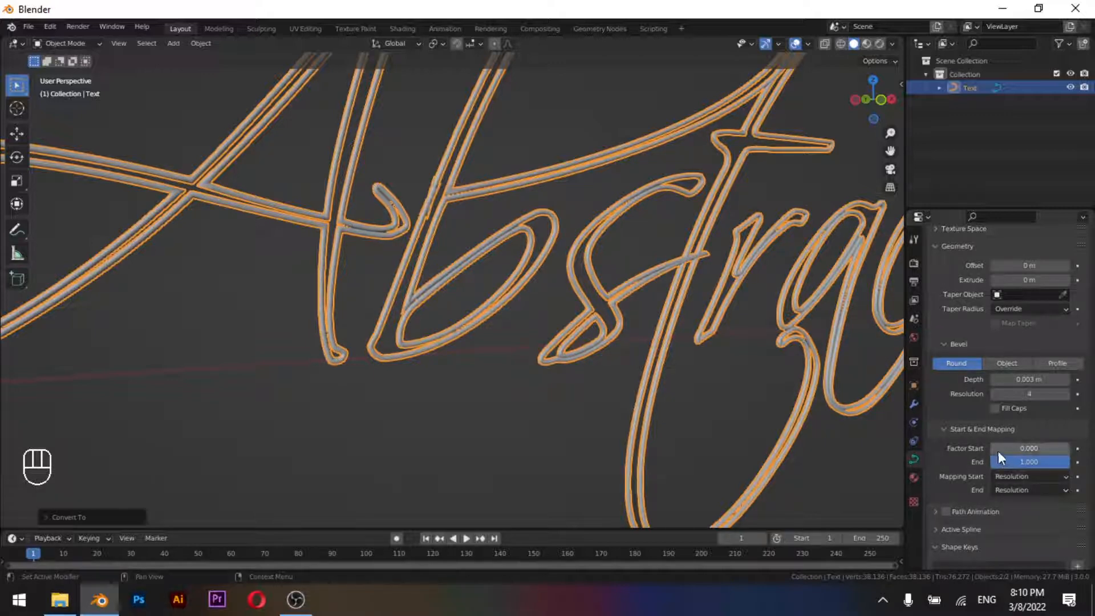
pyautogui.moveTo(998, 451); pyautogui.dragTo(1064, 449)
pyautogui.scroll(-2, 666, 321)
pyautogui.keyDown('shift'); pyautogui.moveTo(649, 311); pyautogui.dragTo(491, 358, button='middle'); pyautogui.keyUp('shift')
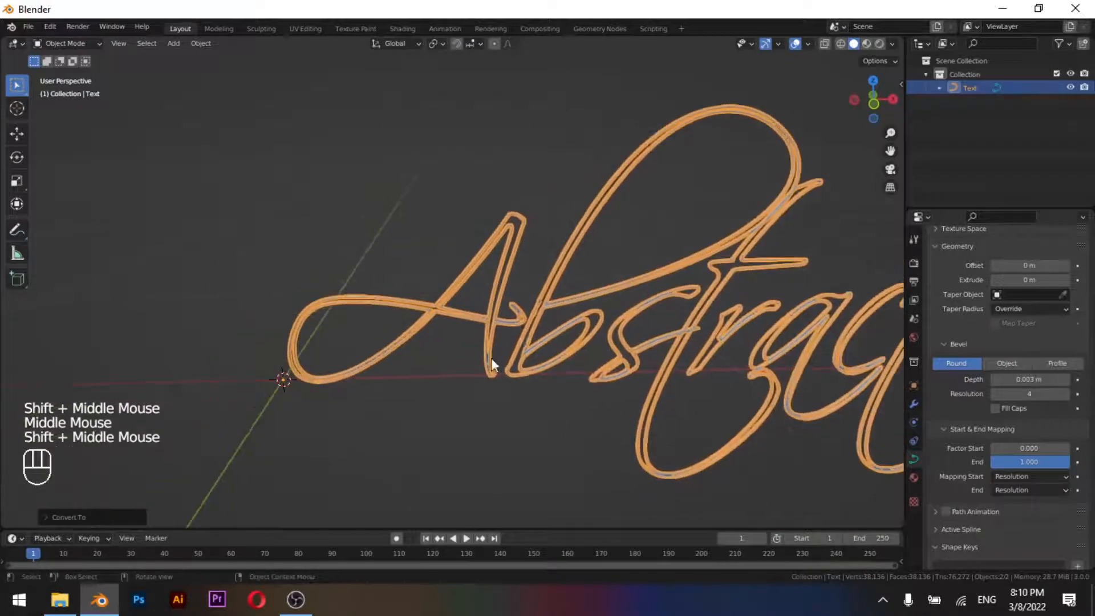
pyautogui.scroll(4, 491, 358)
pyautogui.keyDown('shift'); pyautogui.moveTo(634, 337); pyautogui.dragTo(554, 300, button='middle'); pyautogui.keyUp('shift')
pyautogui.moveTo(600, 373); pyautogui.dragTo(589, 370, button='middle')
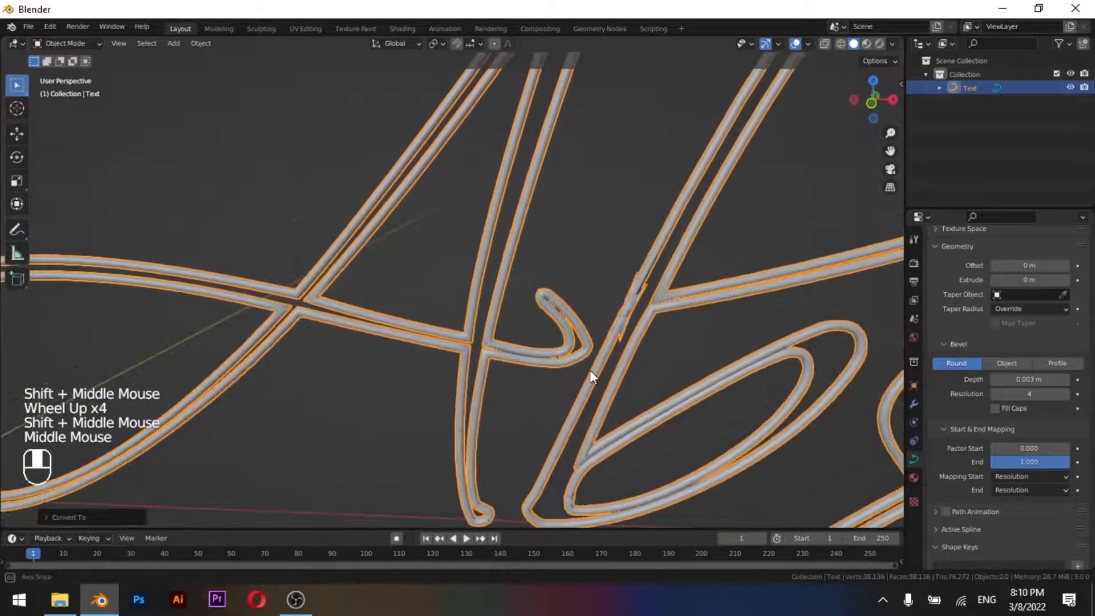
pyautogui.click(1024, 450)
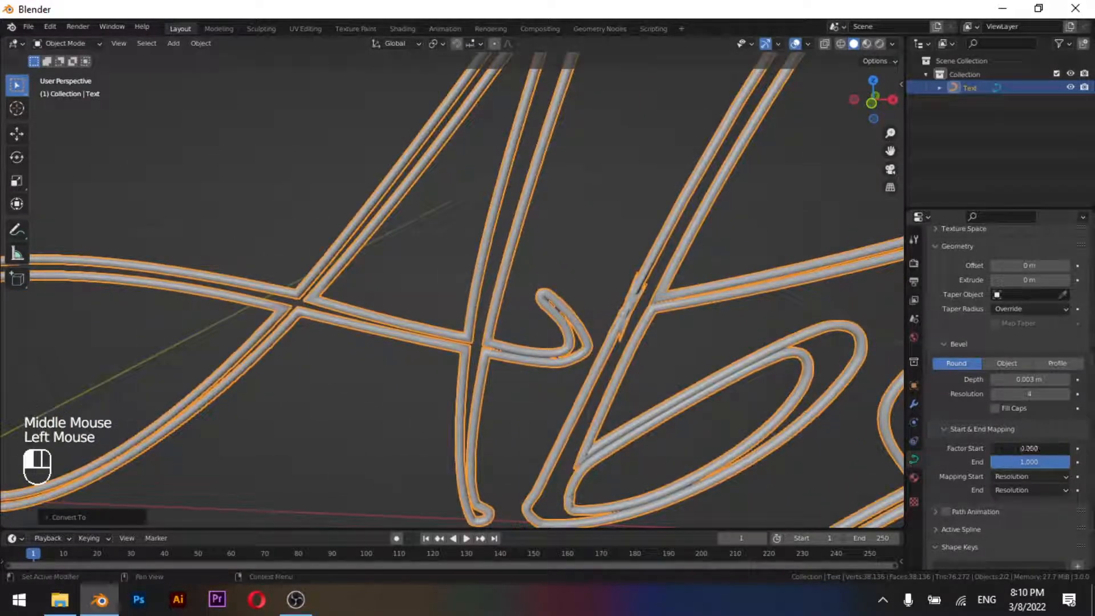
pyautogui.moveTo(1030, 449)
pyautogui.mouseDown()
pyautogui.moveTo(1061, 448)
pyautogui.moveTo(1044, 449)
pyautogui.mouseUp()
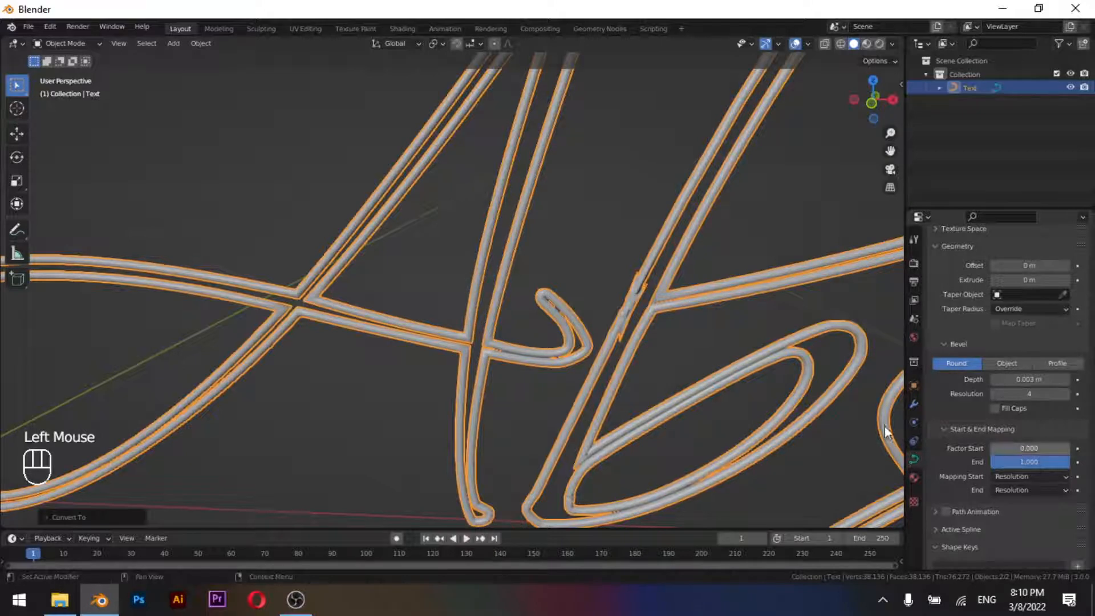
pyautogui.keyDown('shift'); pyautogui.moveTo(628, 386); pyautogui.dragTo(624, 385, button='middle'); pyautogui.keyUp('shift')
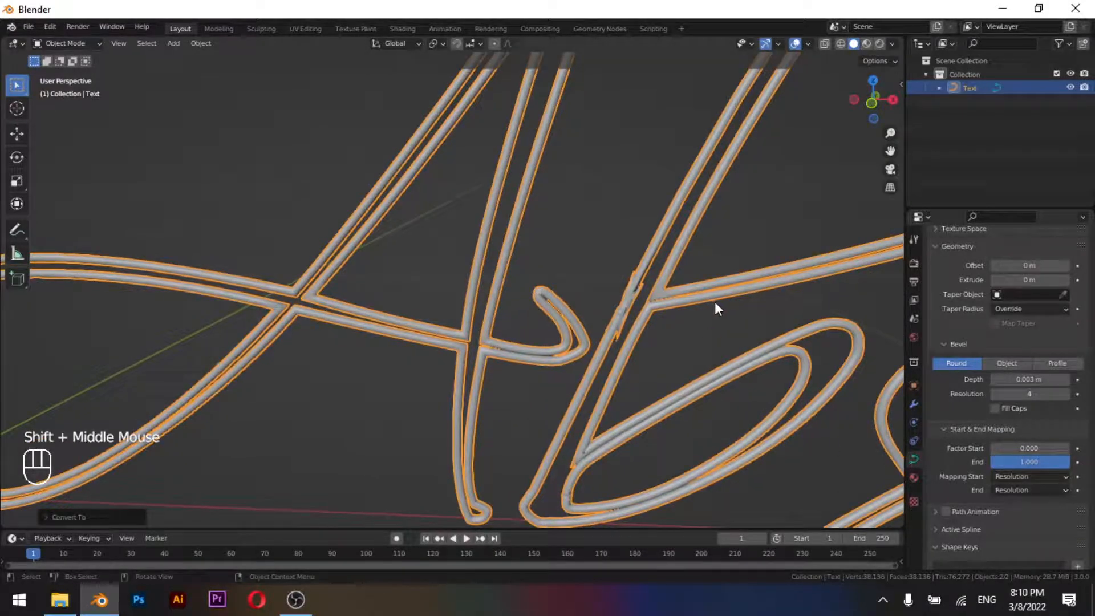
pyautogui.moveTo(714, 302); pyautogui.dragTo(697, 279, button='middle')
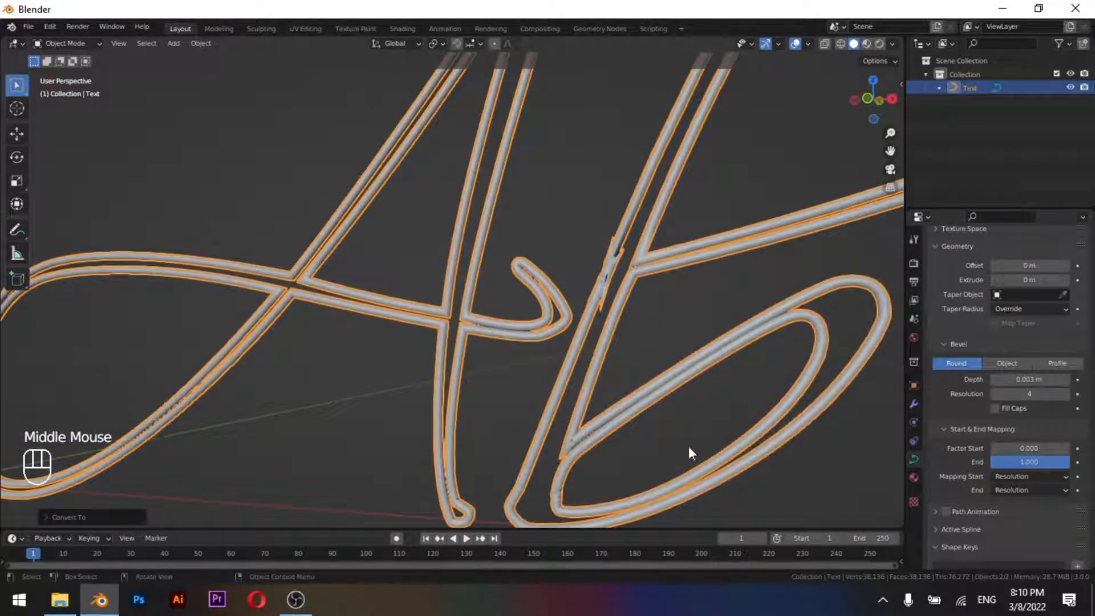
pyautogui.scroll(-4, 488, 255)
pyautogui.scroll(2, 530, 306)
pyautogui.scroll(-3, 531, 308)
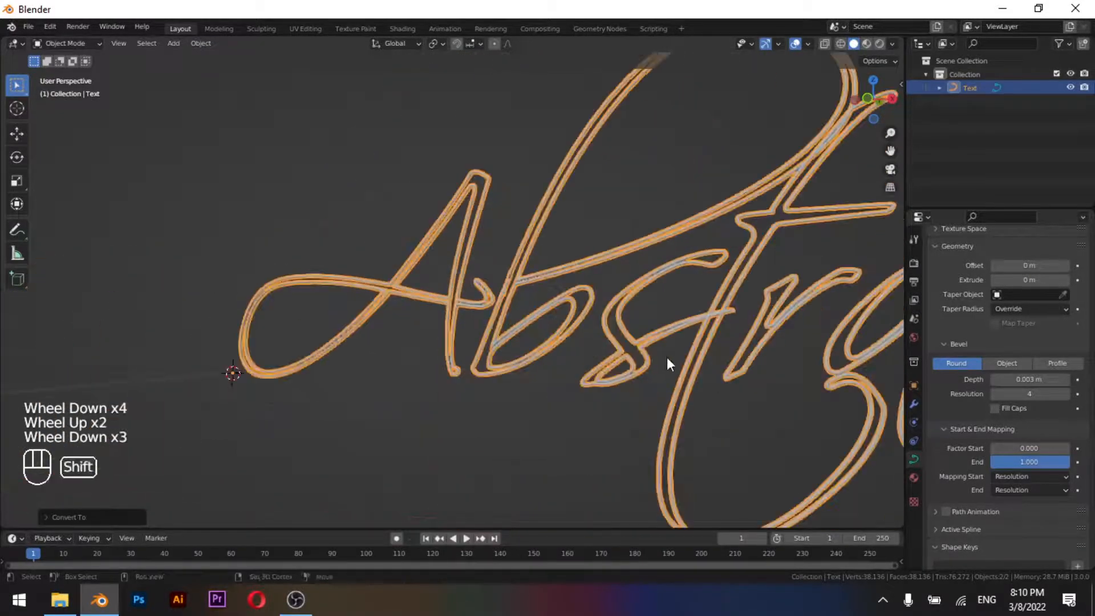
# - Examine the beveled outlines of the word up close, from the middle letters back to the letter A
pyautogui.keyDown('shift'); pyautogui.scroll(1, 531, 315); pyautogui.keyUp('shift')
pyautogui.keyDown('shift'); pyautogui.middleClick(447, 316); pyautogui.keyUp('shift')
pyautogui.keyDown('shift'); pyautogui.moveTo(789, 286); pyautogui.dragTo(546, 275, button='middle'); pyautogui.keyUp('shift')
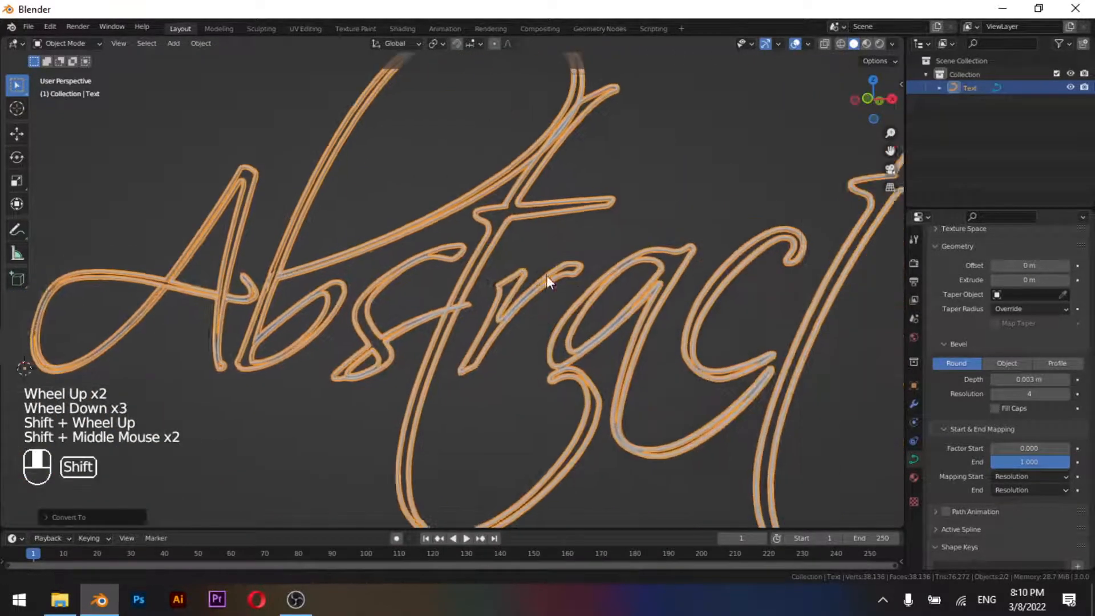
pyautogui.scroll(3, 564, 296)
pyautogui.scroll(2, 616, 337)
pyautogui.scroll(-1, 622, 341)
pyautogui.keyDown('shift'); pyautogui.moveTo(623, 342); pyautogui.dragTo(712, 291, button='middle'); pyautogui.keyUp('shift')
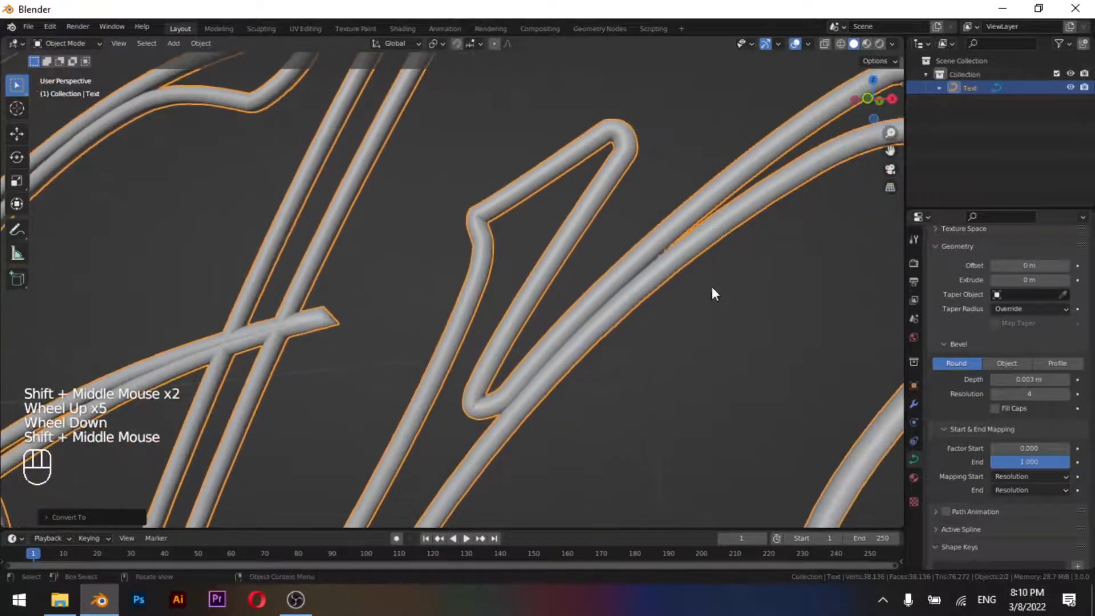
pyautogui.scroll(-2, 655, 222)
pyautogui.keyDown('shift'); pyautogui.moveTo(428, 338); pyautogui.dragTo(735, 429, button='middle'); pyautogui.keyUp('shift')
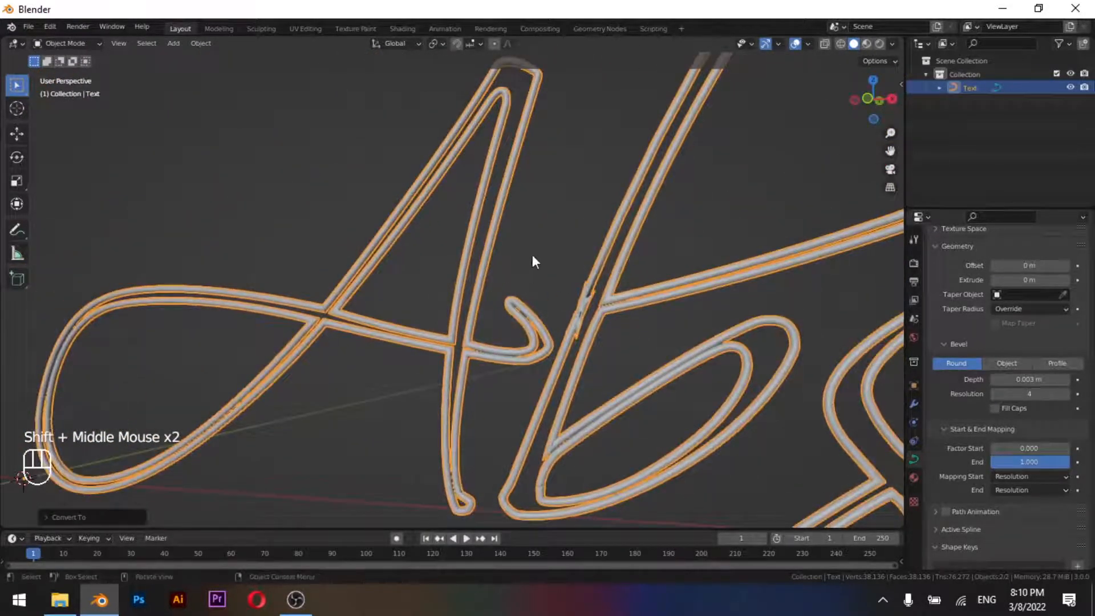
# - Enter Edit Mode on the curve and delete the segment at the curled tip of the A's crossbar
pyautogui.scroll(3, 571, 331)
pyautogui.keyDown('shift'); pyautogui.scroll(1, 567, 326); pyautogui.keyUp('shift')
pyautogui.press('Tab')
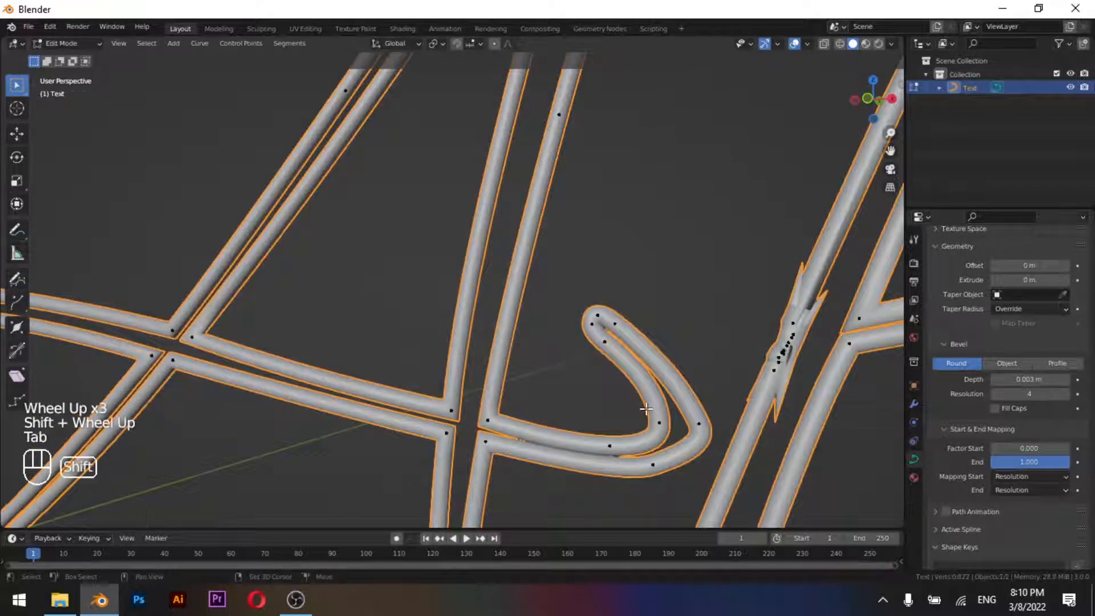
pyautogui.keyDown('shift'); pyautogui.scroll(1, 576, 383); pyautogui.keyUp('shift')
pyautogui.keyDown('shift'); pyautogui.moveTo(622, 370); pyautogui.dragTo(545, 362, button='middle'); pyautogui.keyUp('shift')
pyautogui.keyDown('shift'); pyautogui.scroll(1, 508, 300); pyautogui.keyUp('shift')
pyautogui.click(519, 309)
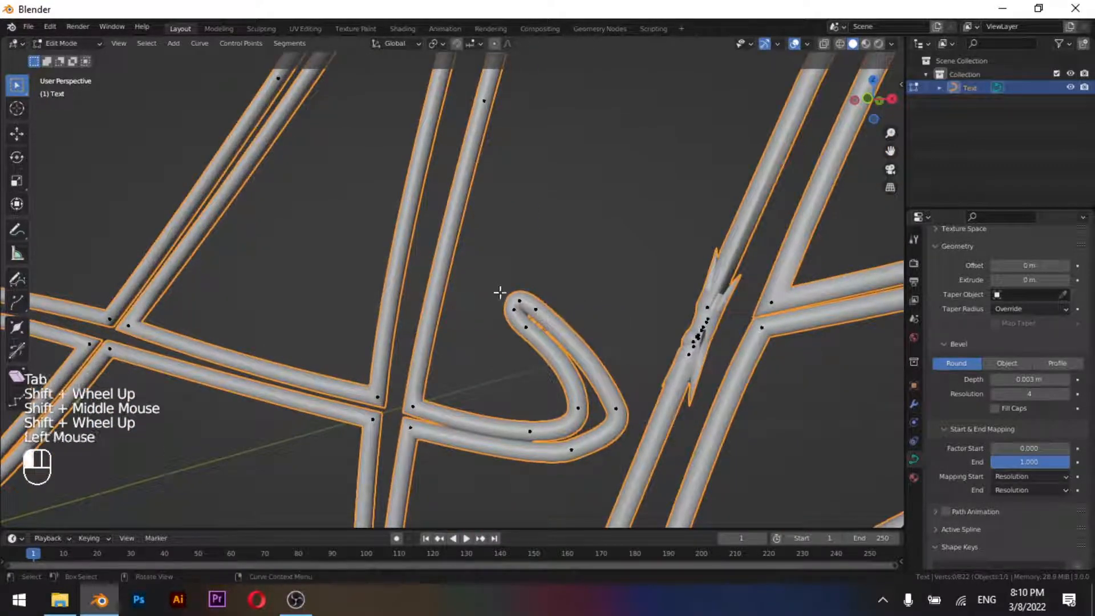
pyautogui.press('x')
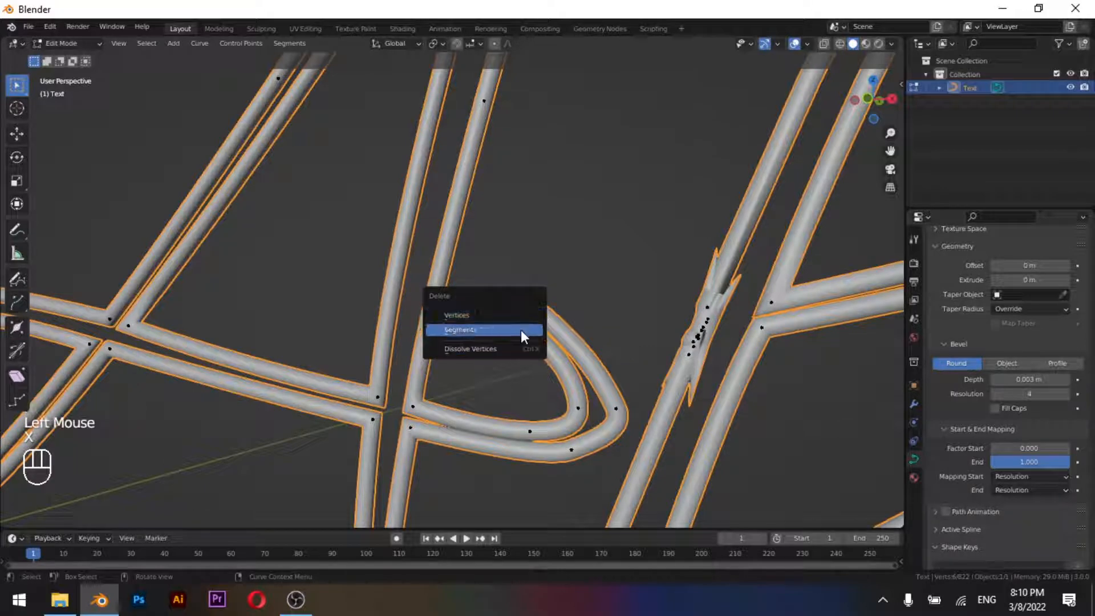
pyautogui.click(521, 330)
pyautogui.scroll(-1, 522, 330)
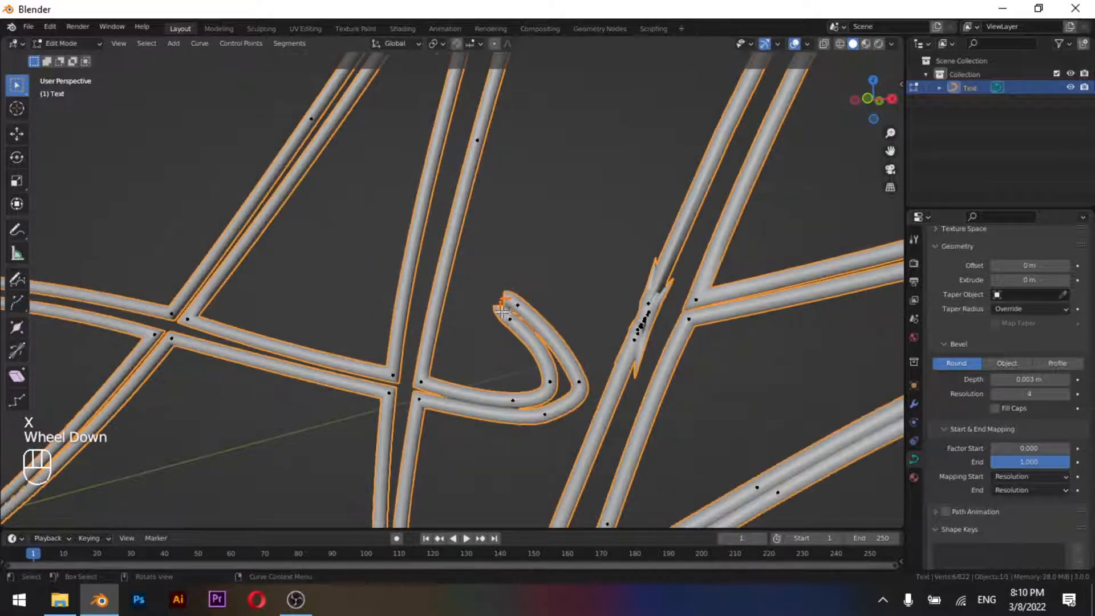
# - Try the bevel's start factor on the letter A with its crossbar tip opened
pyautogui.keyDown('shift'); pyautogui.moveTo(499, 381); pyautogui.dragTo(629, 384, button='middle'); pyautogui.keyUp('shift')
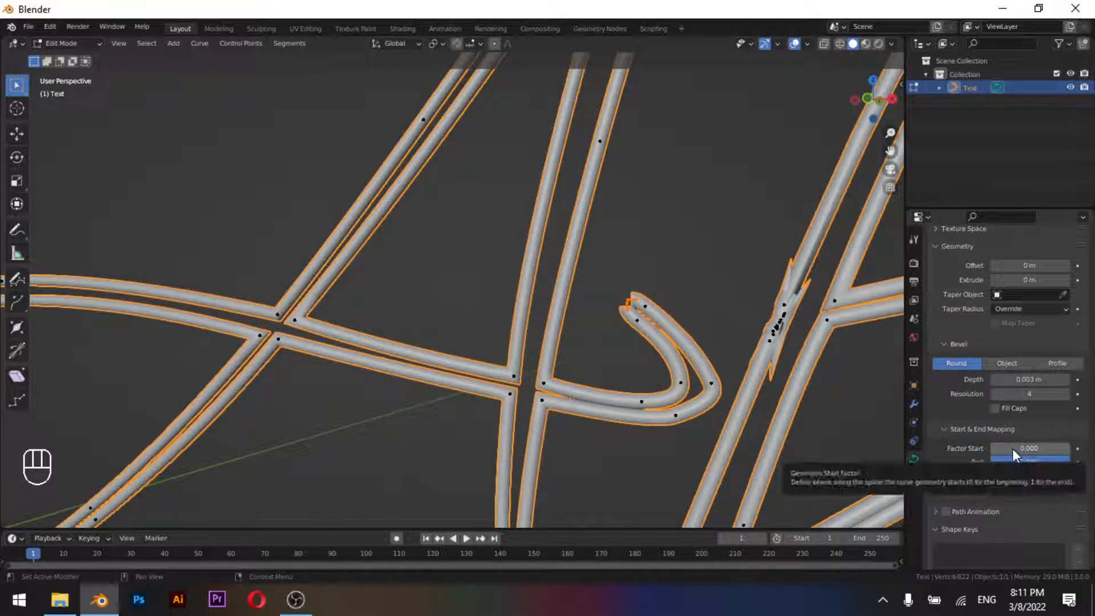
pyautogui.moveTo(1006, 450)
pyautogui.mouseDown()
pyautogui.moveTo(1069, 449)
pyautogui.moveTo(995, 448)
pyautogui.mouseUp()
pyautogui.keyDown('shift'); pyautogui.moveTo(579, 355); pyautogui.dragTo(662, 351, button='middle'); pyautogui.keyUp('shift')
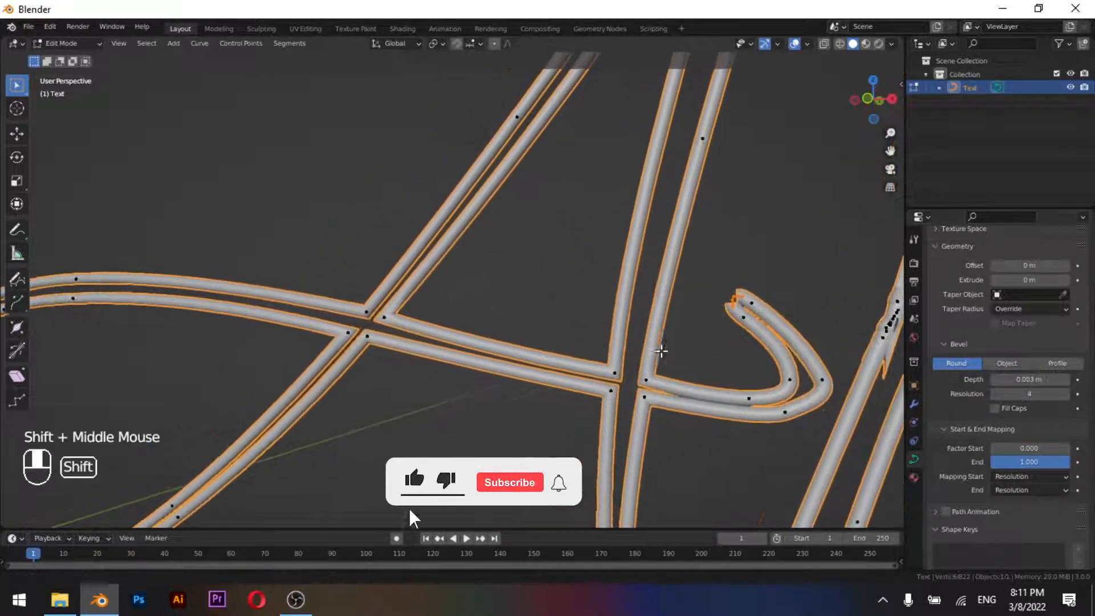
# - Delete the segment at the peak of the A's inner outline
pyautogui.scroll(2, 684, 371)
pyautogui.scroll(-2, 685, 371)
pyautogui.keyDown('shift'); pyautogui.moveTo(685, 148); pyautogui.dragTo(590, 293, button='middle'); pyautogui.keyUp('shift')
pyautogui.scroll(2, 714, 328)
pyautogui.scroll(1, 713, 328)
pyautogui.keyDown('shift'); pyautogui.scroll(1, 590, 293); pyautogui.keyUp('shift')
pyautogui.moveTo(743, 224); pyautogui.dragTo(700, 278)
pyautogui.press('x')
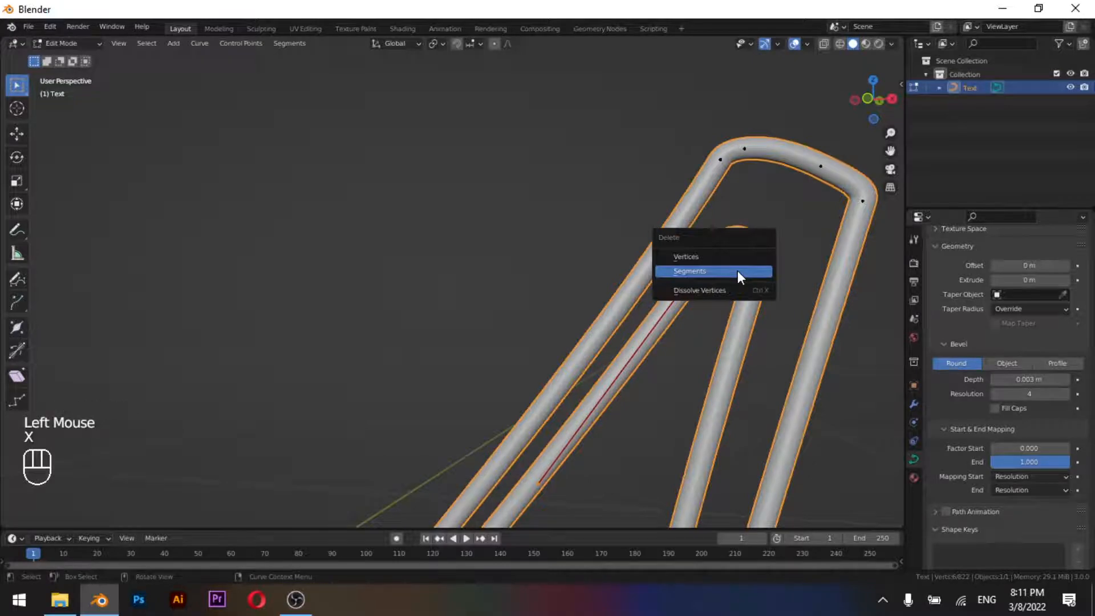
pyautogui.click(737, 271)
# - Try to delete the segment between two neighbouring points at the bottom of the A's inner loop
pyautogui.scroll(-2, 660, 379)
pyautogui.keyDown('shift'); pyautogui.moveTo(660, 379); pyautogui.dragTo(652, 313, button='middle'); pyautogui.keyUp('shift')
pyautogui.scroll(3, 652, 312)
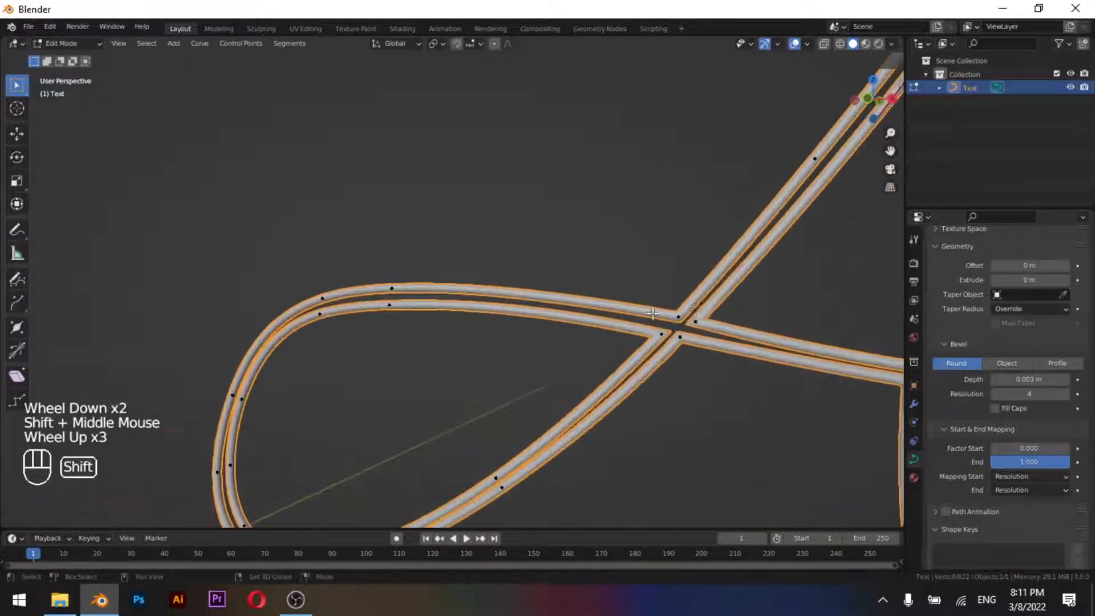
pyautogui.keyDown('shift'); pyautogui.scroll(1, 652, 313); pyautogui.keyUp('shift')
pyautogui.keyDown('shift'); pyautogui.moveTo(372, 320); pyautogui.dragTo(485, 183, button='middle'); pyautogui.keyUp('shift')
pyautogui.scroll(3, 418, 355)
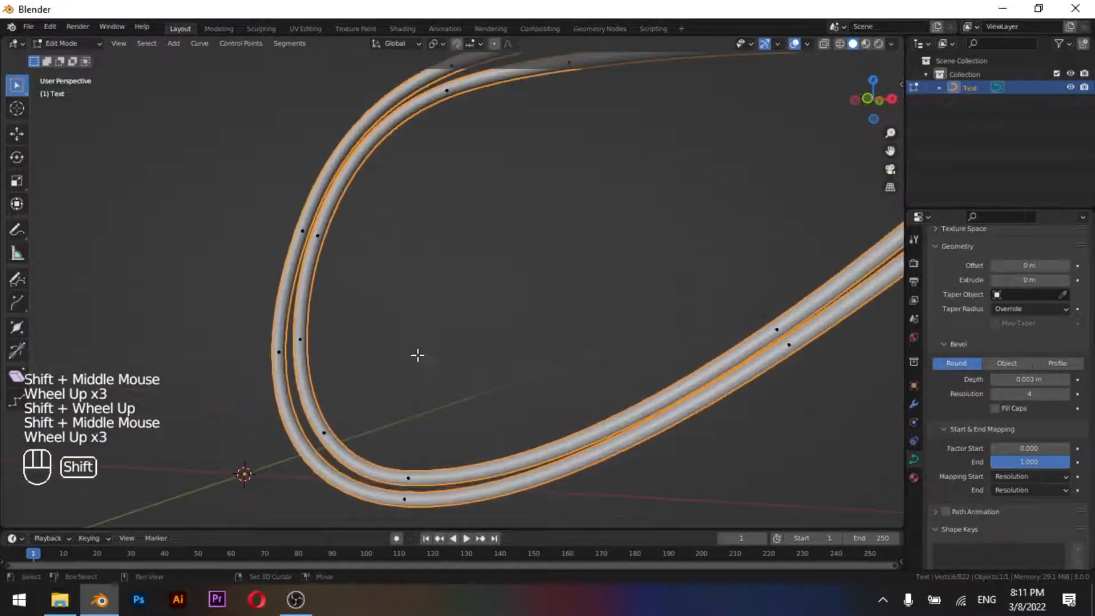
pyautogui.keyDown('shift'); pyautogui.moveTo(418, 355); pyautogui.dragTo(405, 333, button='middle'); pyautogui.keyUp('shift')
pyautogui.click(374, 339)
pyautogui.keyDown('shift'); pyautogui.click(467, 376); pyautogui.keyUp('shift')
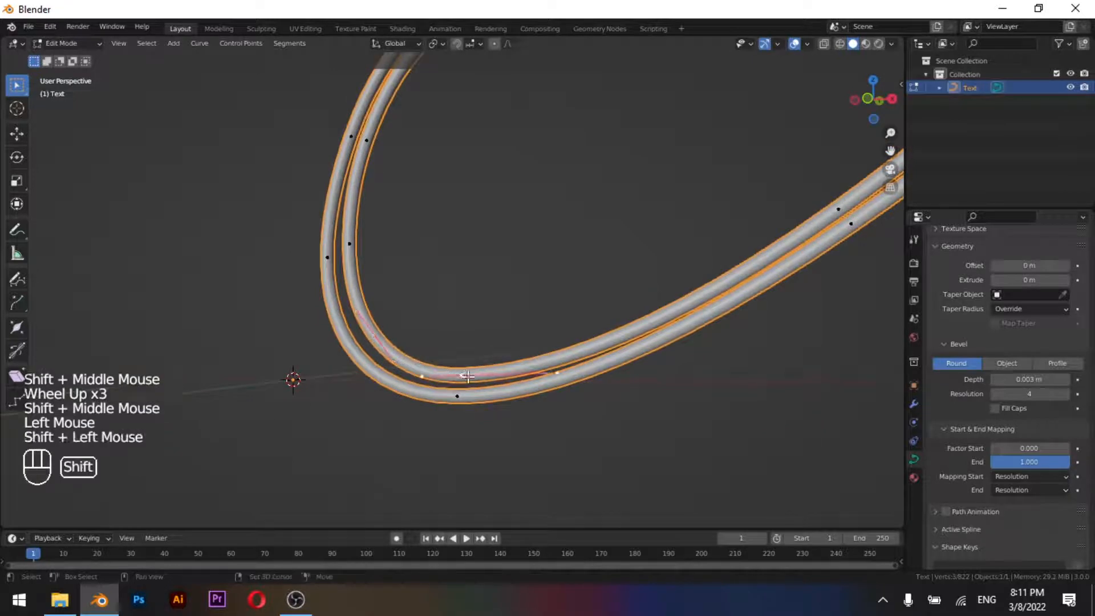
pyautogui.press('x')
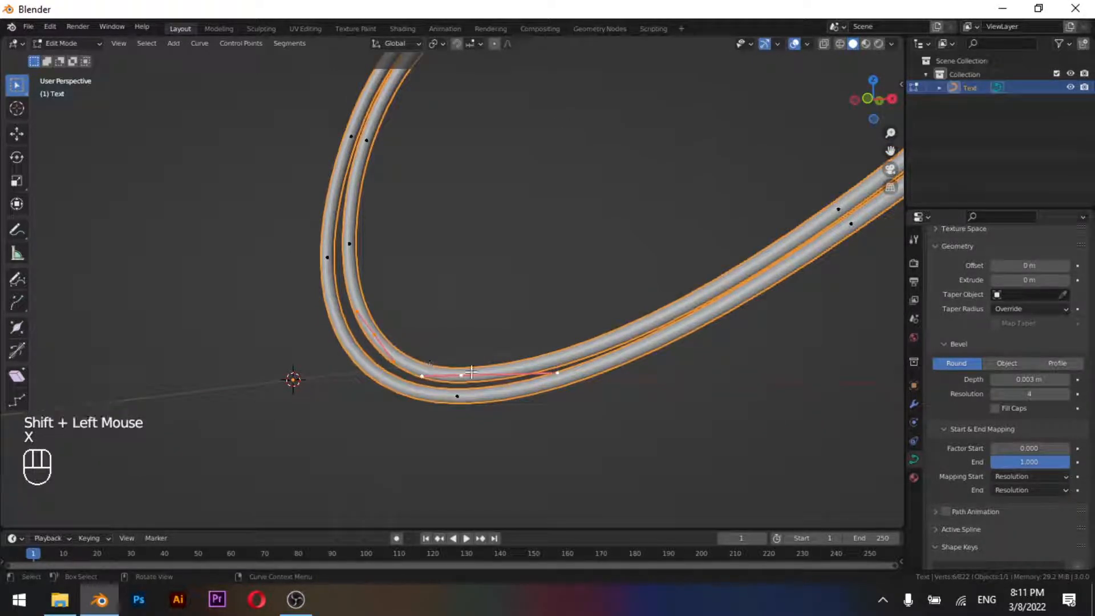
# - Subdivide the segment between the two neighbouring points at the bottom of the A's inner loop
pyautogui.click(456, 379)
pyautogui.keyDown('shift'); pyautogui.click(377, 337); pyautogui.keyUp('shift')
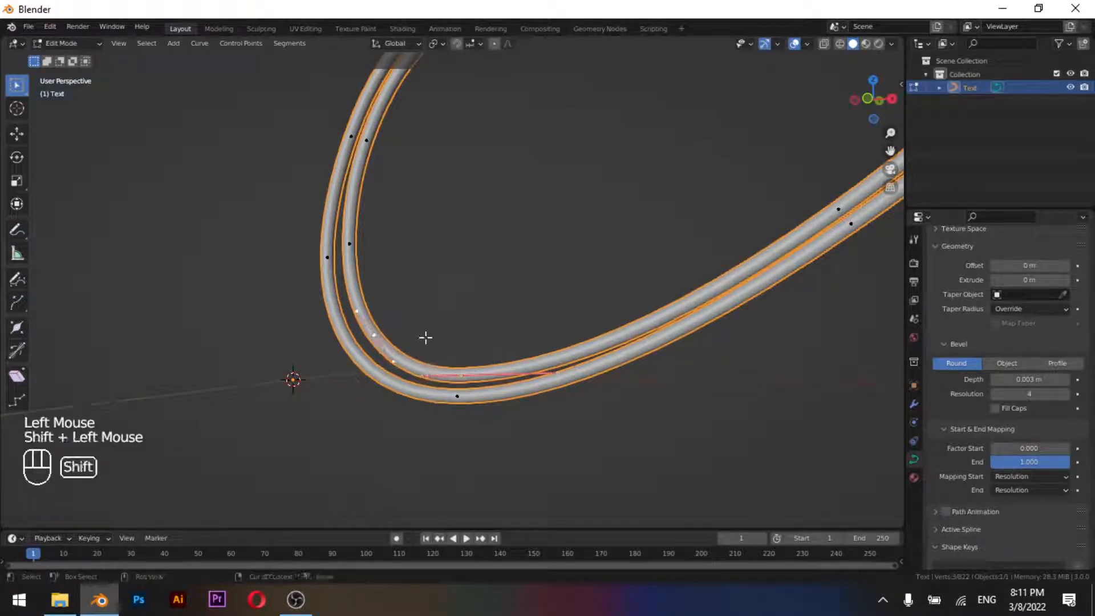
pyautogui.rightClick(427, 337)
pyautogui.moveTo(438, 364)
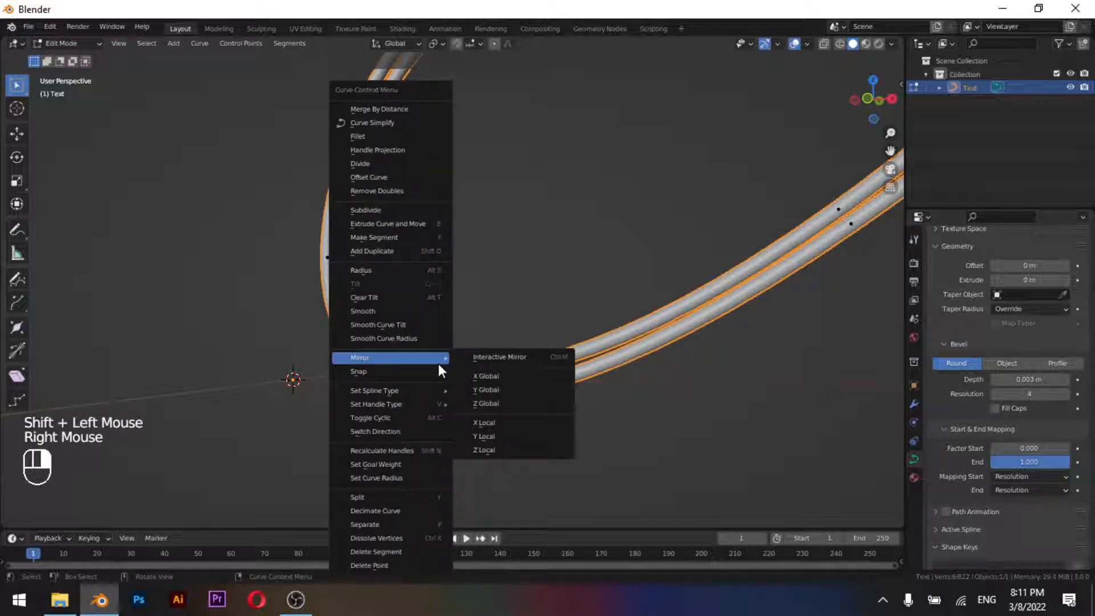
pyautogui.moveTo(399, 409)
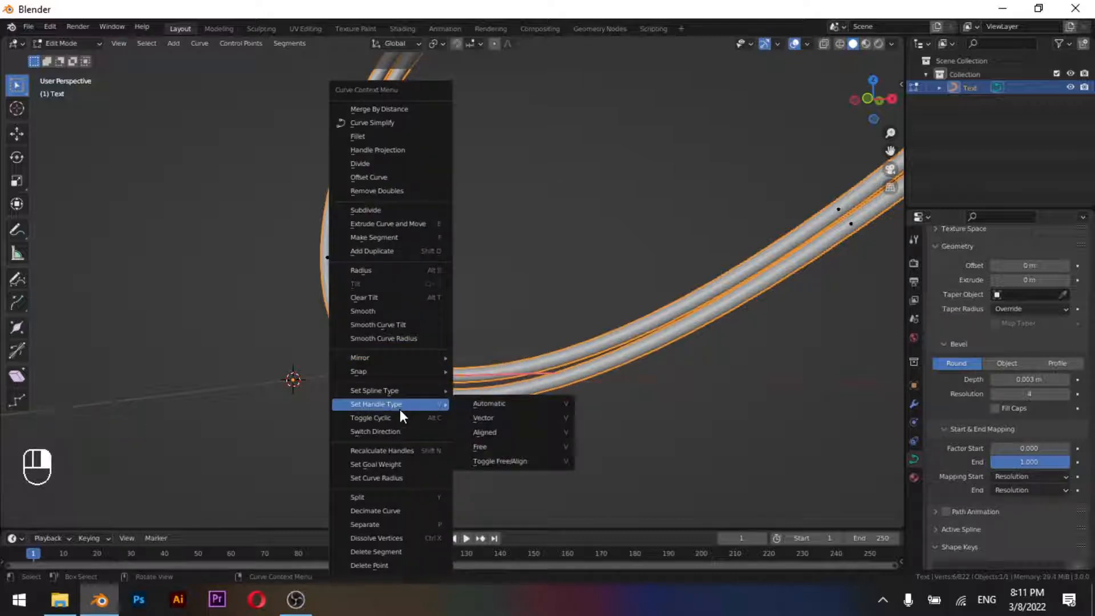
pyautogui.click(410, 211)
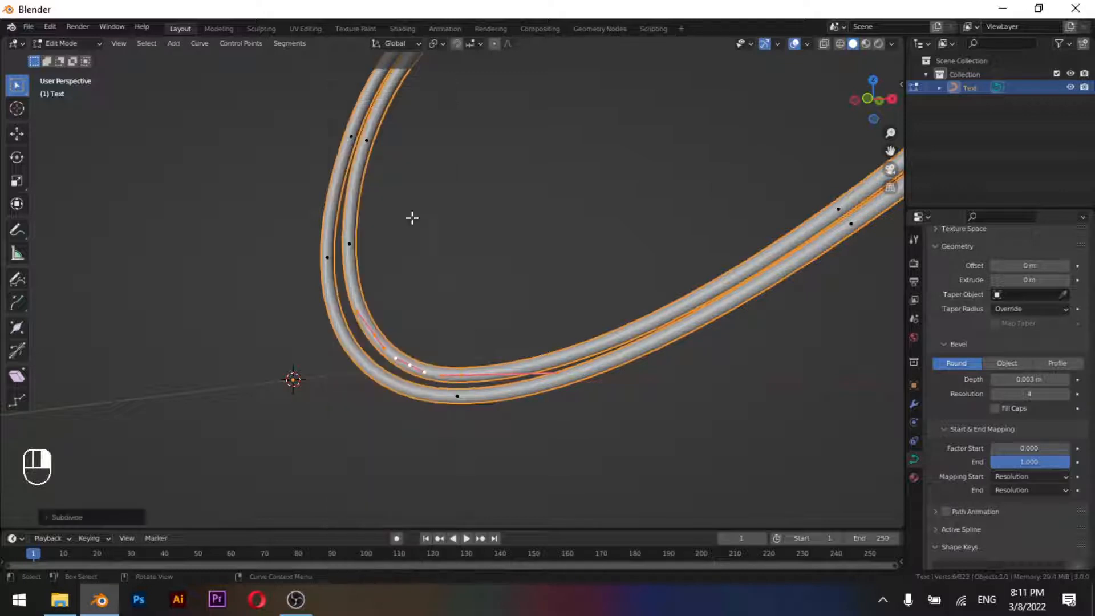
# - Delete the subdivided segment at the bottom of the A's inner loop to open that outline
pyautogui.moveTo(400, 344); pyautogui.dragTo(493, 385)
pyautogui.press('x')
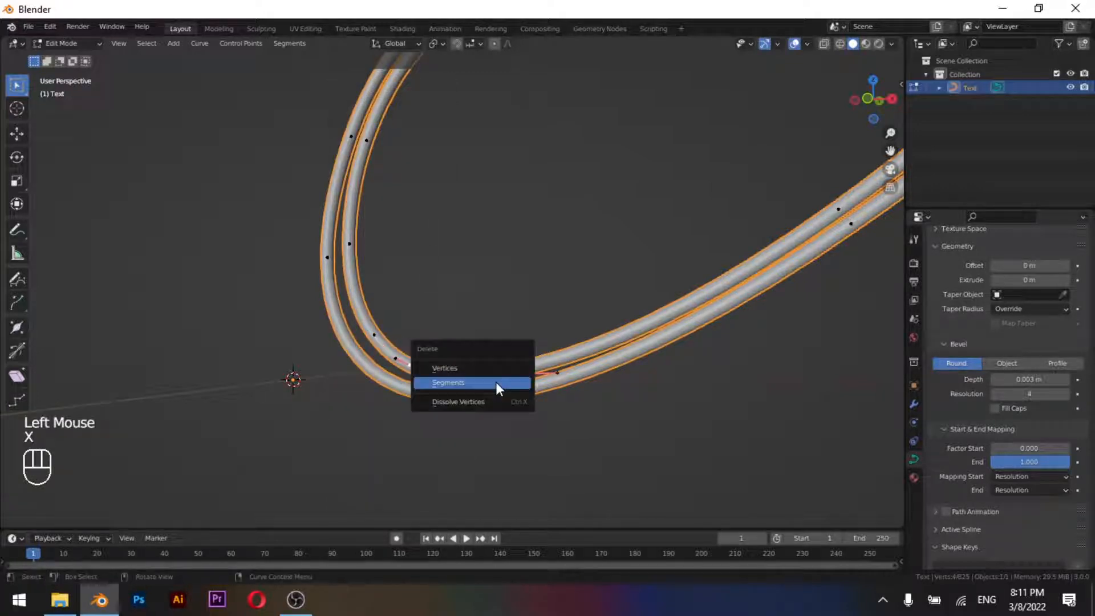
pyautogui.click(496, 385)
pyautogui.scroll(-1, 442, 378)
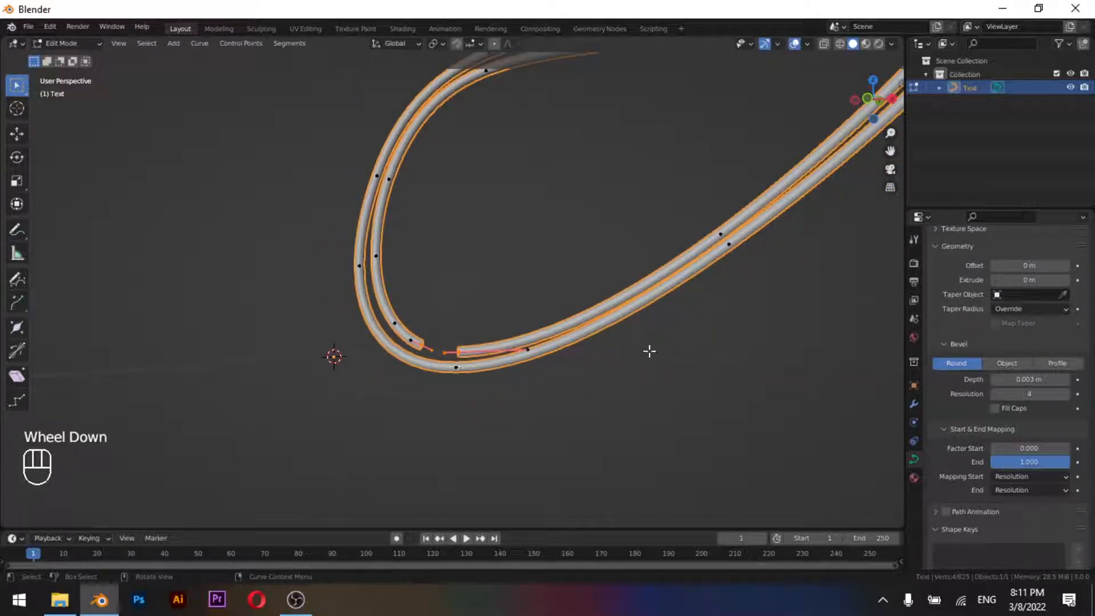
# - Try the bevel's start factor again with the A's inner loop opened
pyautogui.keyDown('shift'); pyautogui.moveTo(536, 405); pyautogui.dragTo(815, 404, button='middle'); pyautogui.keyUp('shift')
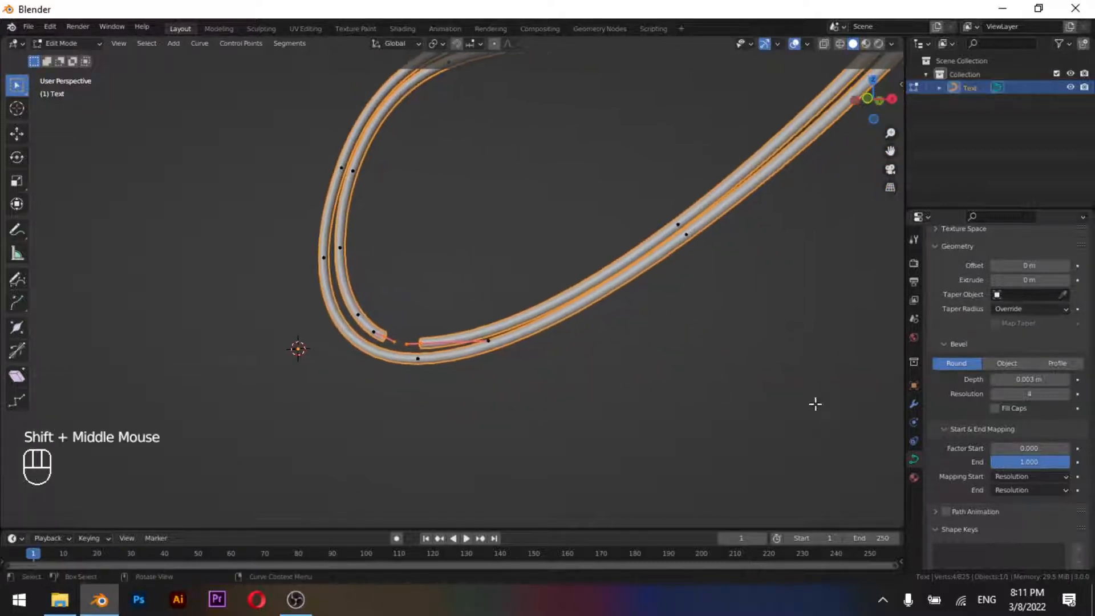
pyautogui.scroll(-2, 610, 359)
pyautogui.keyDown('shift'); pyautogui.moveTo(570, 378); pyautogui.dragTo(489, 416, button='middle'); pyautogui.keyUp('shift')
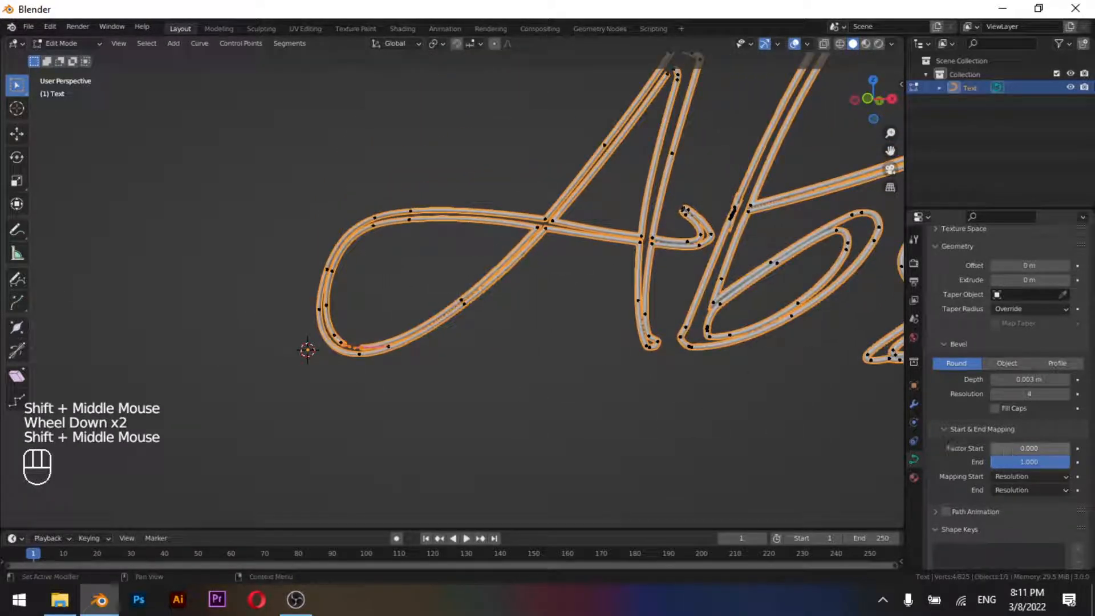
pyautogui.moveTo(1010, 448)
pyautogui.mouseDown()
pyautogui.moveTo(1065, 448)
pyautogui.moveTo(1003, 448)
pyautogui.mouseUp()
# - Delete the segments in the tangled cluster of points on the b's stem
pyautogui.keyDown('shift'); pyautogui.moveTo(711, 317); pyautogui.dragTo(379, 371, button='middle'); pyautogui.keyUp('shift')
pyautogui.scroll(3, 399, 399)
pyautogui.keyDown('shift'); pyautogui.scroll(2, 418, 419); pyautogui.keyUp('shift')
pyautogui.keyDown('shift'); pyautogui.moveTo(418, 418); pyautogui.dragTo(552, 266, button='middle'); pyautogui.keyUp('shift')
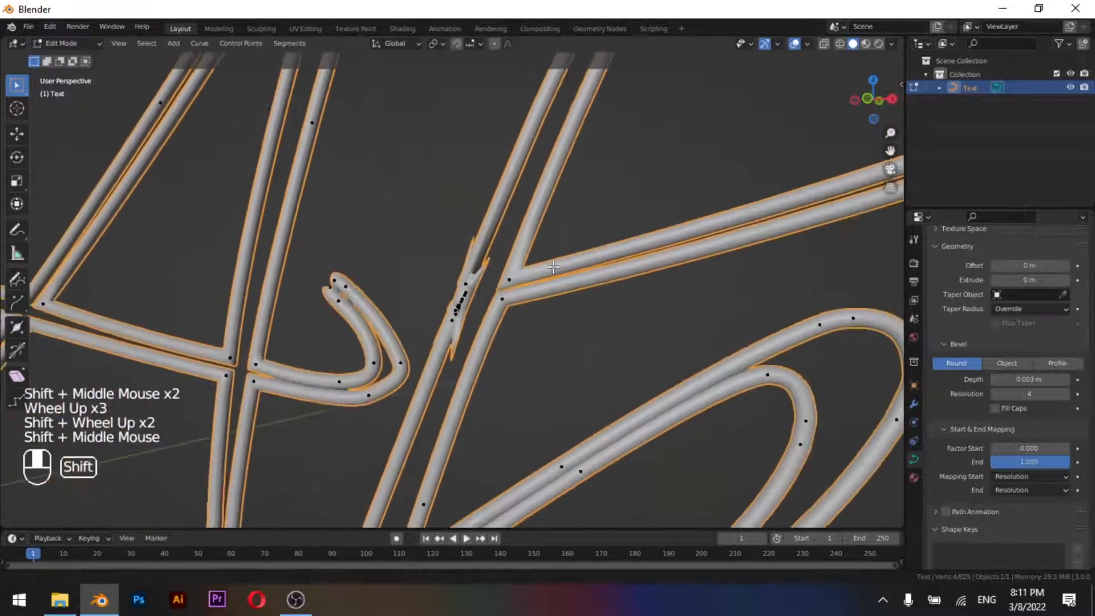
pyautogui.scroll(2, 477, 370)
pyautogui.press('Tab')
pyautogui.press('Tab')
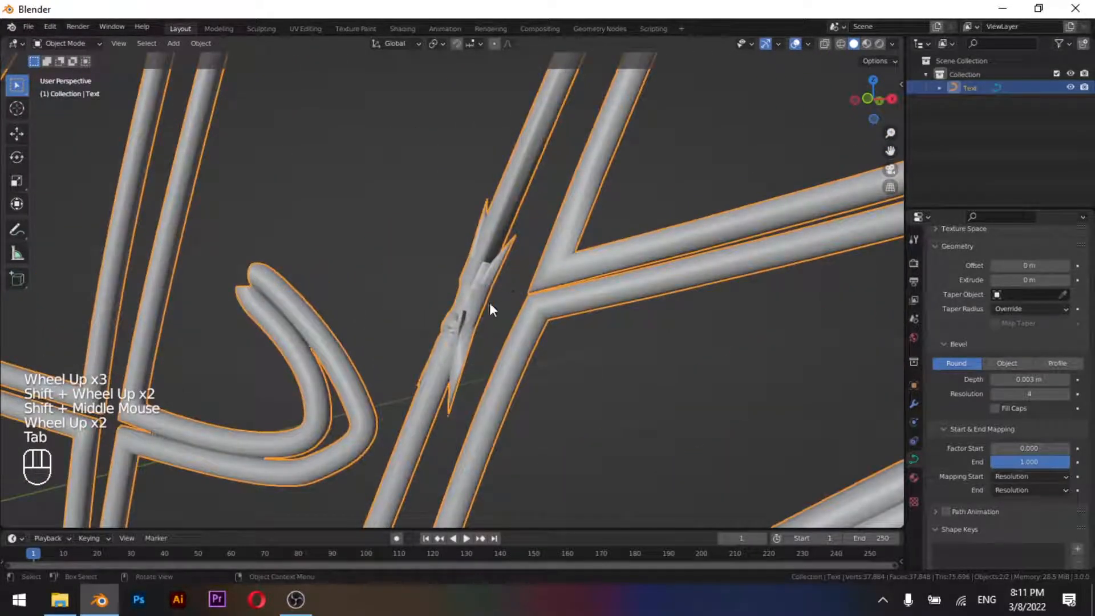
pyautogui.moveTo(443, 260)
pyautogui.mouseDown()
pyautogui.moveTo(502, 325)
pyautogui.moveTo(501, 312)
pyautogui.mouseUp()
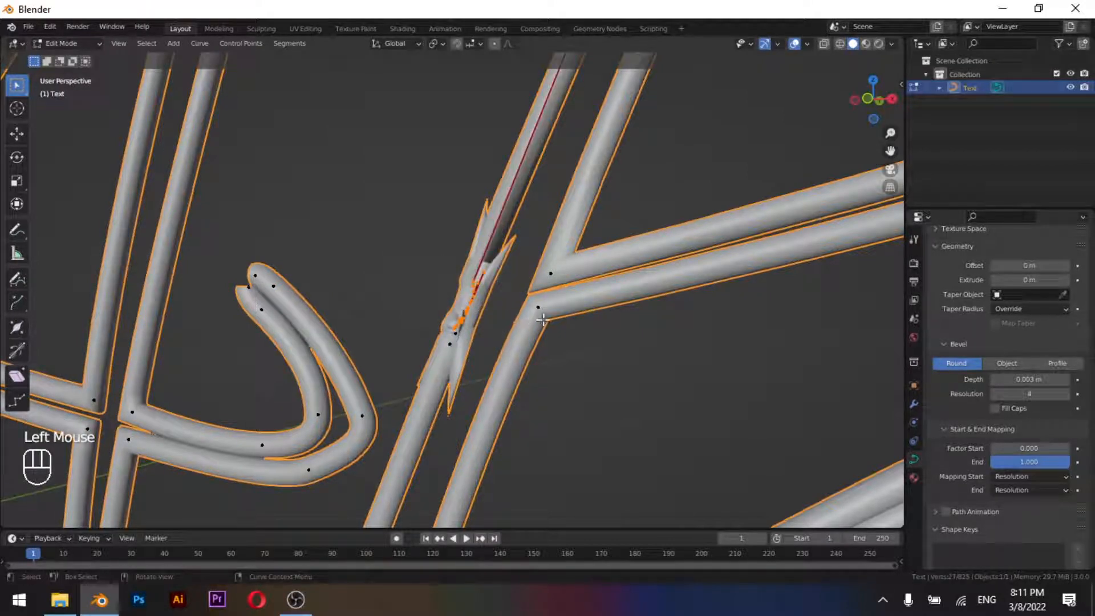
pyautogui.press('x')
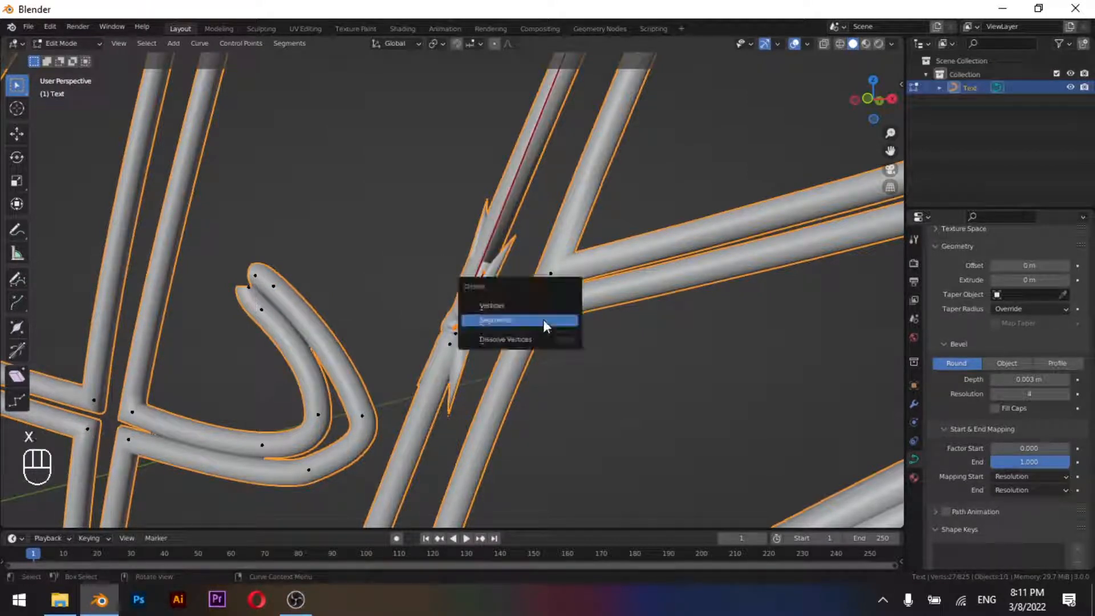
pyautogui.click(543, 320)
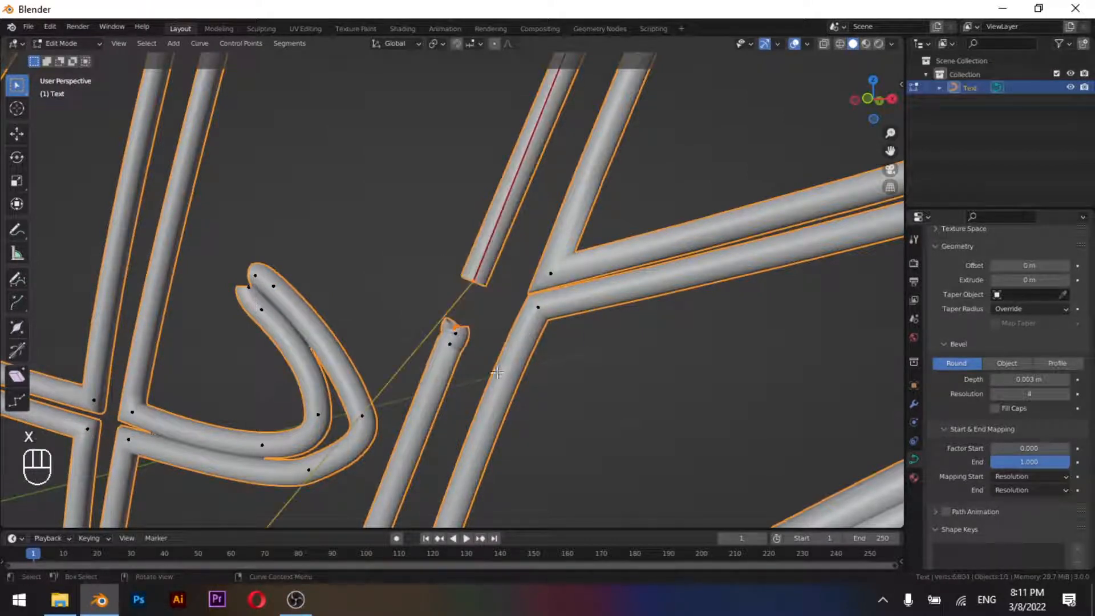
# - Delete the short segment at the lower end of the b's inner bowl outline
pyautogui.keyDown('shift'); pyautogui.scroll(1, 452, 323); pyautogui.keyUp('shift')
pyautogui.keyDown('shift'); pyautogui.moveTo(453, 323); pyautogui.dragTo(448, 289, button='middle'); pyautogui.keyUp('shift')
pyautogui.keyDown('shift'); pyautogui.moveTo(506, 411); pyautogui.dragTo(471, 404, button='middle'); pyautogui.keyUp('shift')
pyautogui.scroll(-3, 473, 393)
pyautogui.keyDown('shift'); pyautogui.scroll(1, 477, 367); pyautogui.keyUp('shift')
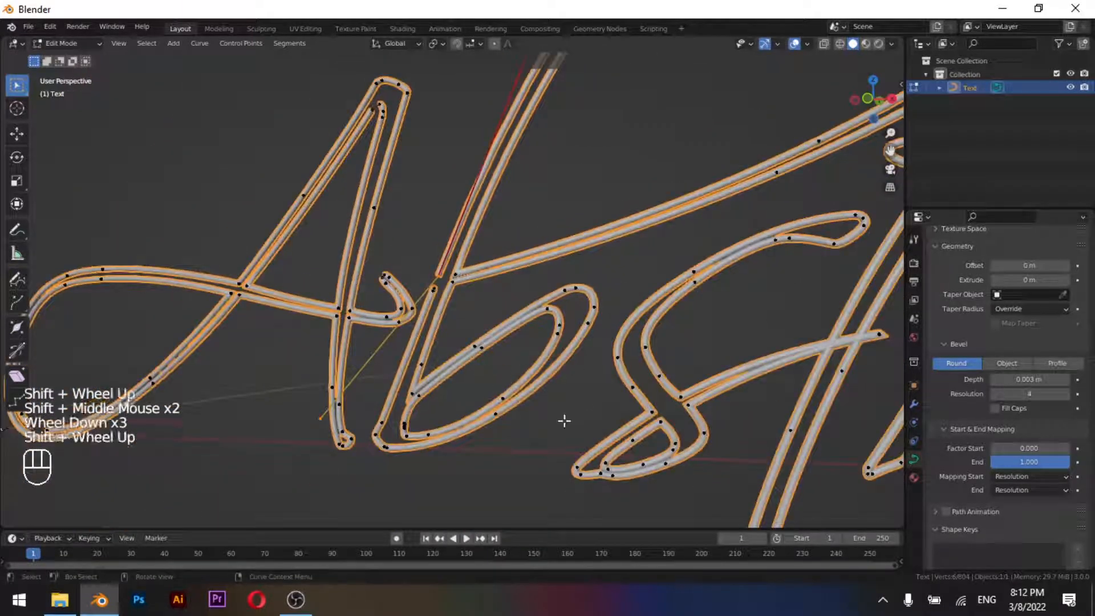
pyautogui.keyDown('shift'); pyautogui.scroll(1, 538, 443); pyautogui.keyUp('shift')
pyautogui.keyDown('shift'); pyautogui.moveTo(538, 442); pyautogui.dragTo(580, 357, button='middle'); pyautogui.keyUp('shift')
pyautogui.keyDown('shift'); pyautogui.scroll(1, 519, 314); pyautogui.keyUp('shift')
pyautogui.scroll(2, 519, 314)
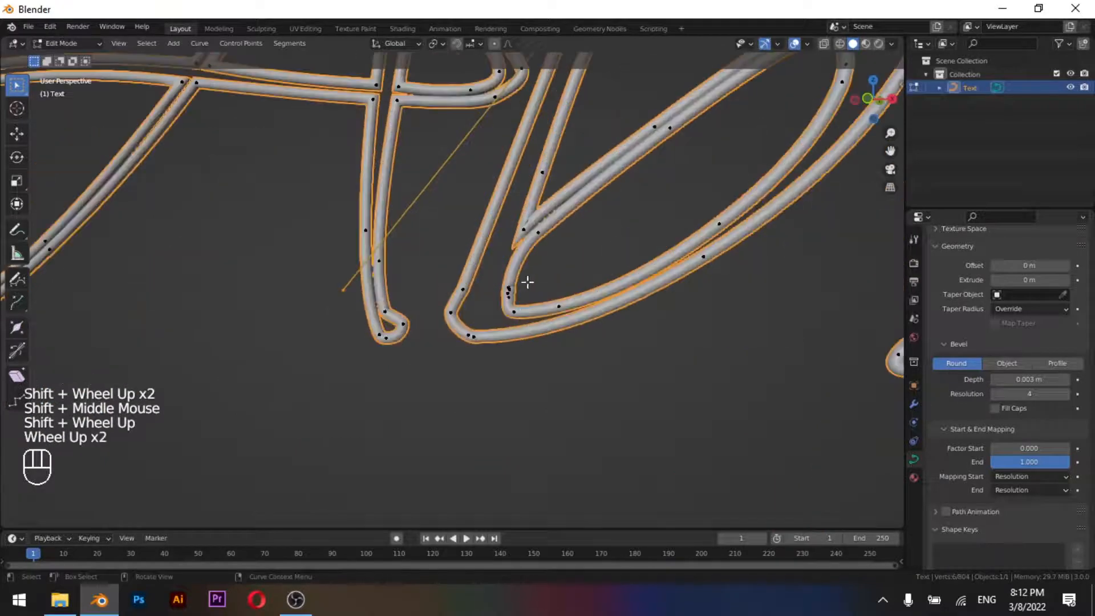
pyautogui.click(507, 283)
pyautogui.press('x')
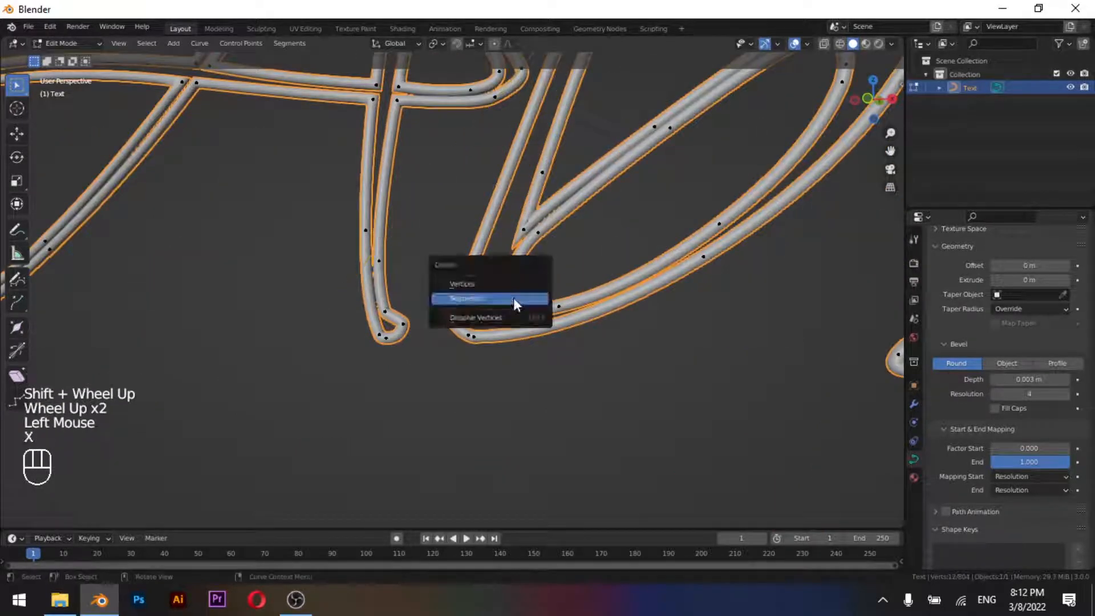
pyautogui.click(518, 301)
# - Subdivide the outer outline's segment along the outer curve of the b's large upper loop
pyautogui.keyDown('shift'); pyautogui.scroll(1, 609, 254); pyautogui.keyUp('shift')
pyautogui.keyDown('shift'); pyautogui.scroll(-1, 570, 285); pyautogui.keyUp('shift')
pyautogui.scroll(-1, 570, 285)
pyautogui.keyDown('shift'); pyautogui.moveTo(608, 255); pyautogui.dragTo(513, 257, button='middle'); pyautogui.keyUp('shift')
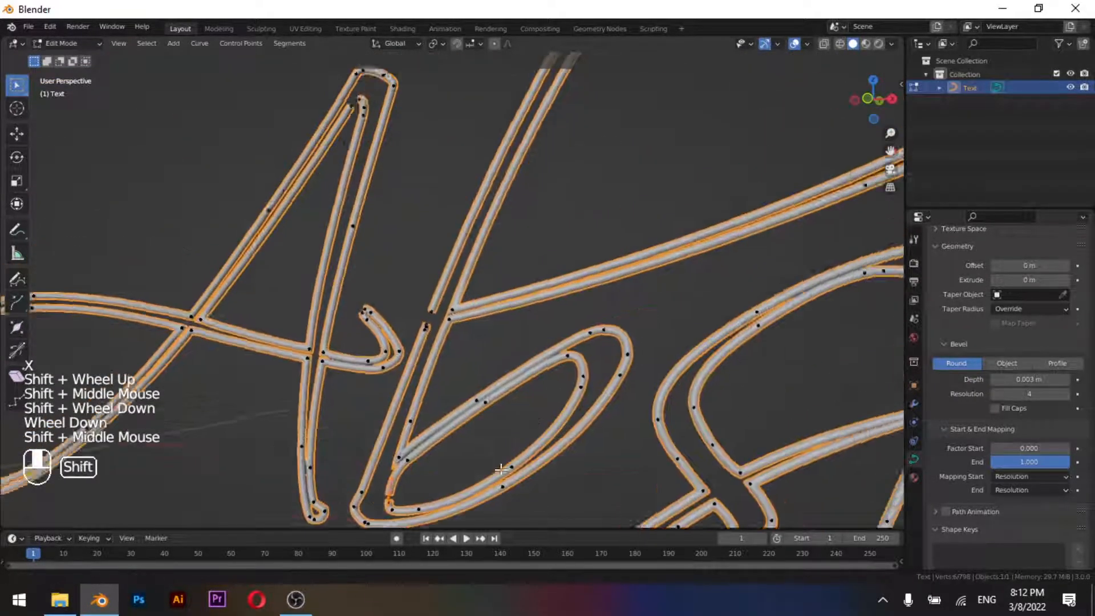
pyautogui.scroll(-1, 513, 256)
pyautogui.scroll(-5, 643, 220)
pyautogui.keyDown('shift'); pyautogui.scroll(2, 542, 222); pyautogui.keyUp('shift')
pyautogui.keyDown('shift'); pyautogui.moveTo(542, 223); pyautogui.dragTo(484, 225, button='middle'); pyautogui.keyUp('shift')
pyautogui.scroll(5, 445, 276)
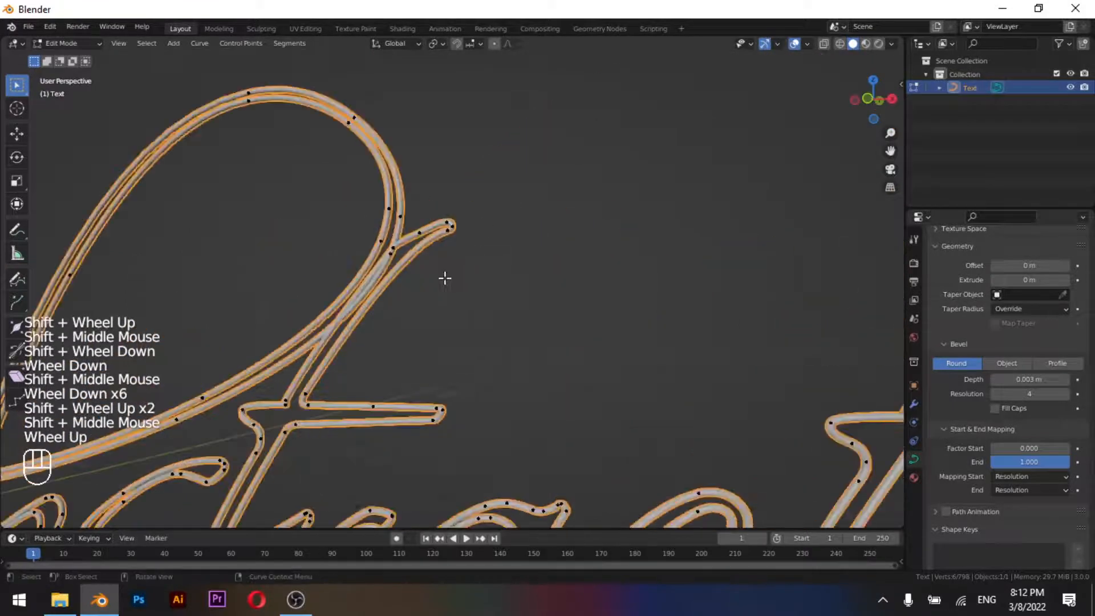
pyautogui.keyDown('shift'); pyautogui.moveTo(491, 301); pyautogui.dragTo(652, 468, button='middle'); pyautogui.keyUp('shift')
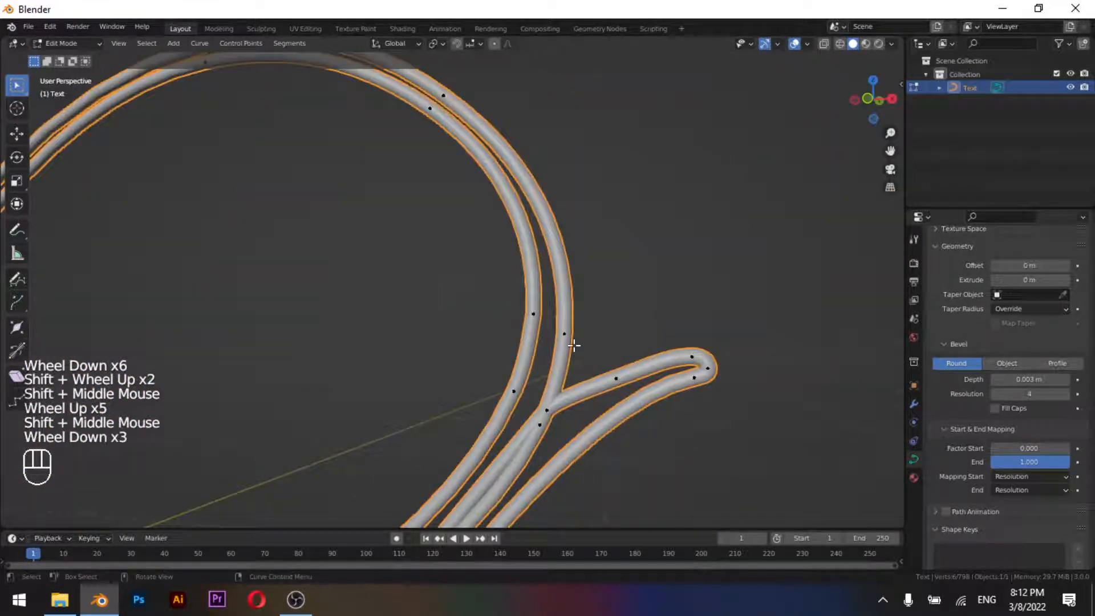
pyautogui.click(573, 342)
pyautogui.scroll(-2, 548, 308)
pyautogui.keyDown('shift'); pyautogui.click(453, 212); pyautogui.keyUp('shift')
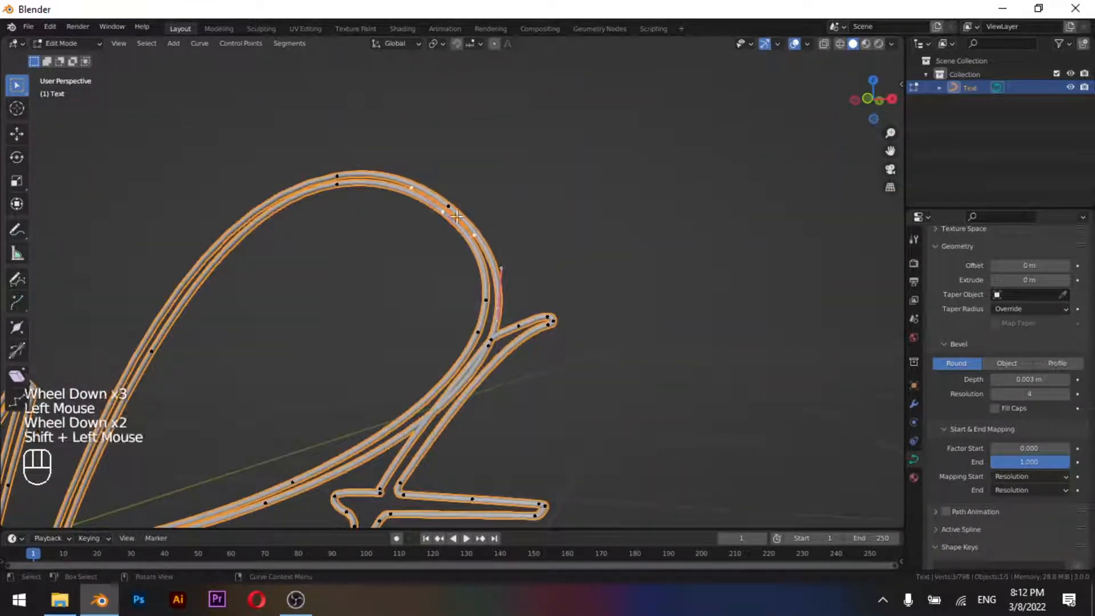
pyautogui.click(476, 232)
pyautogui.keyDown('shift'); pyautogui.click(506, 314); pyautogui.keyUp('shift')
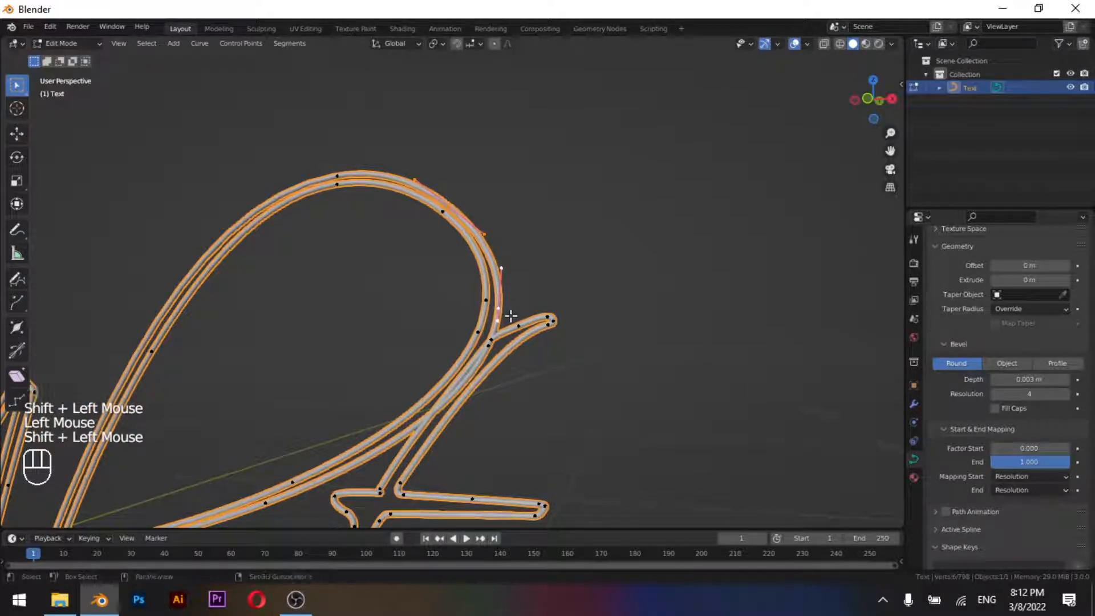
pyautogui.rightClick(511, 316)
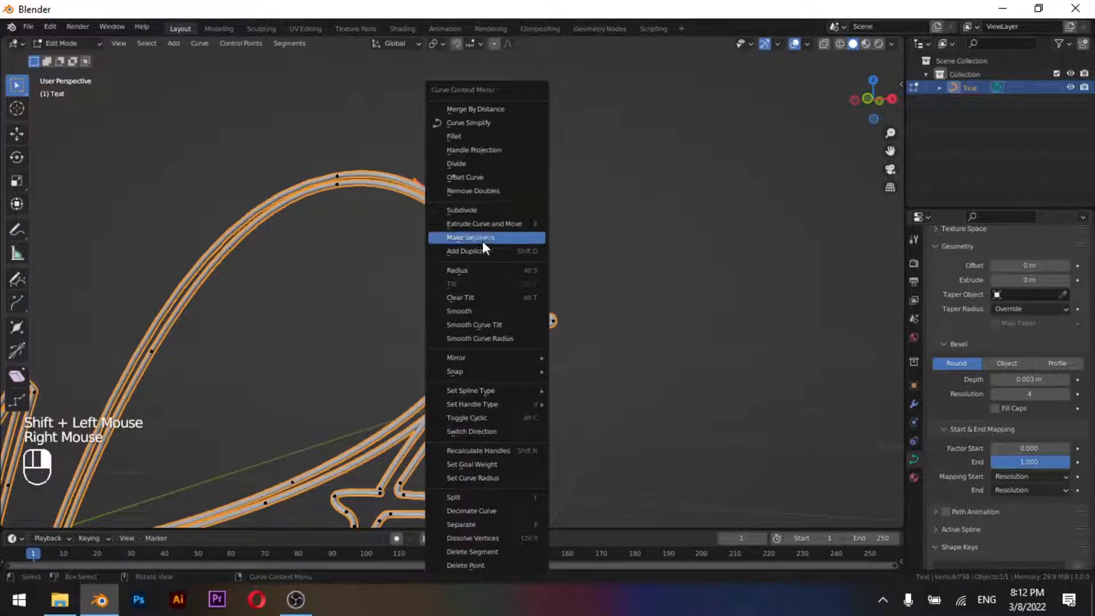
pyautogui.click(466, 210)
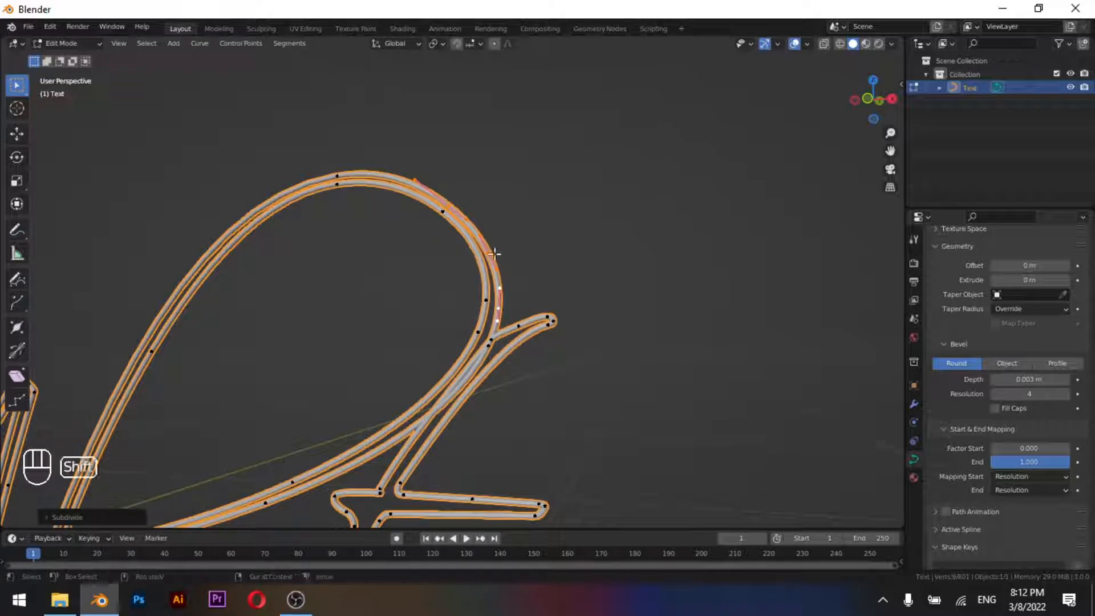
# - Delete one of the subdivided segments on the b's large upper loop to open its outer outline
pyautogui.click(491, 251)
pyautogui.keyDown('shift'); pyautogui.click(500, 306); pyautogui.keyUp('shift')
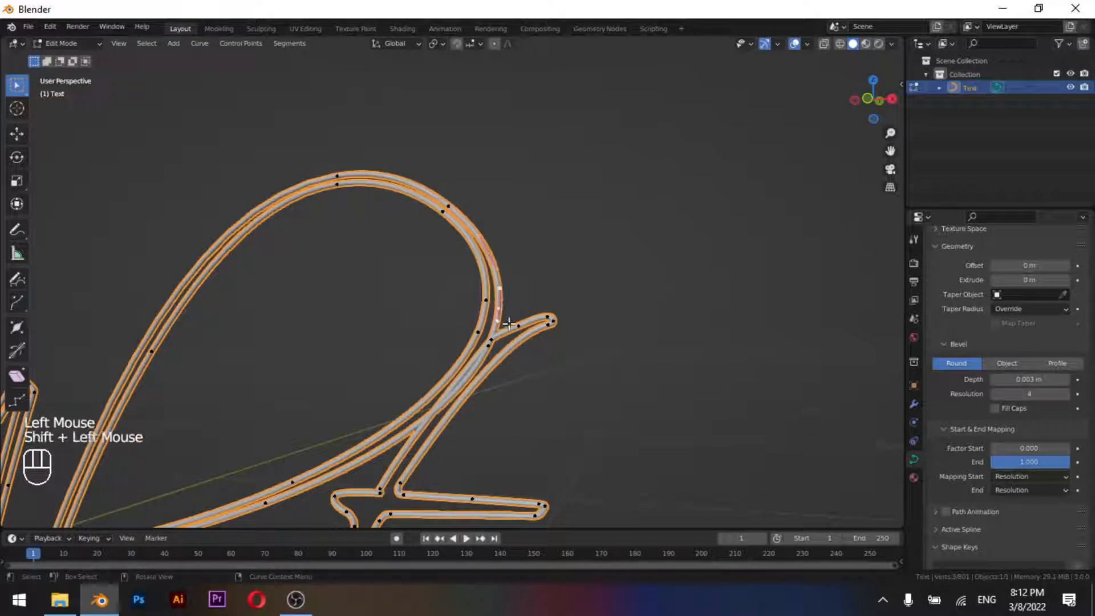
pyautogui.press('x')
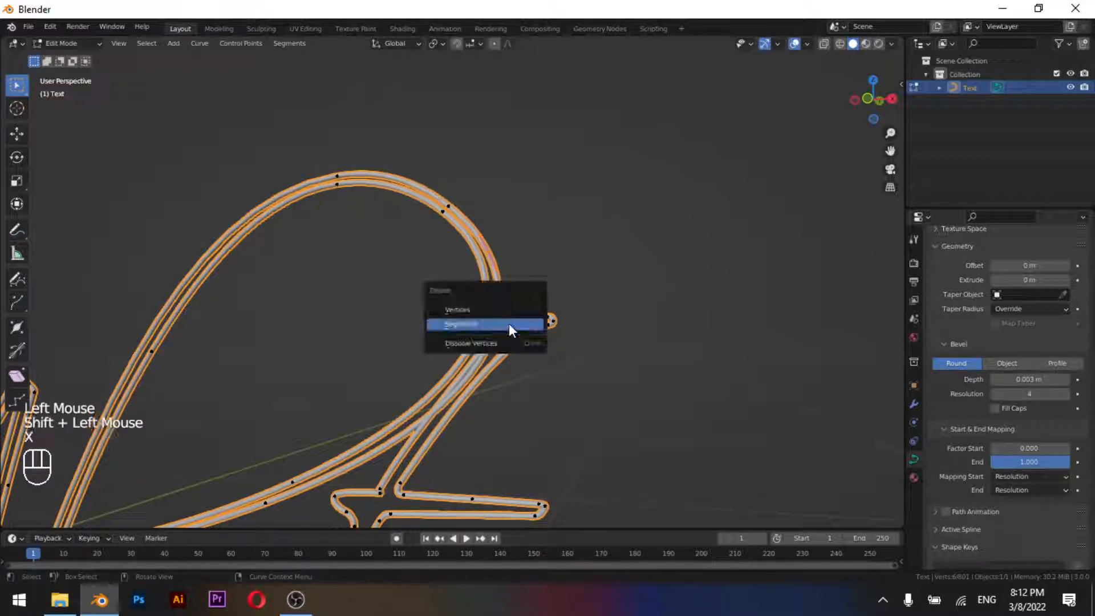
pyautogui.click(509, 325)
# - Delete the short segment at the tip of the first t's crossbar to open that outline
pyautogui.keyDown('shift'); pyautogui.moveTo(545, 396); pyautogui.dragTo(687, 287, button='middle'); pyautogui.keyUp('shift')
pyautogui.scroll(2, 687, 286)
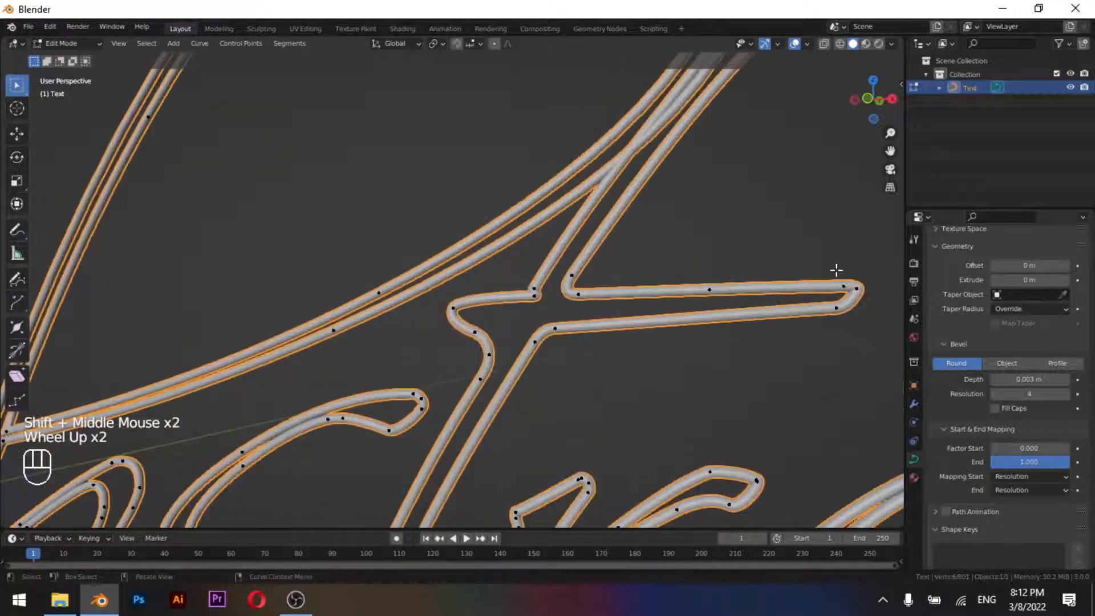
pyautogui.moveTo(836, 270); pyautogui.dragTo(867, 294)
pyautogui.press('x')
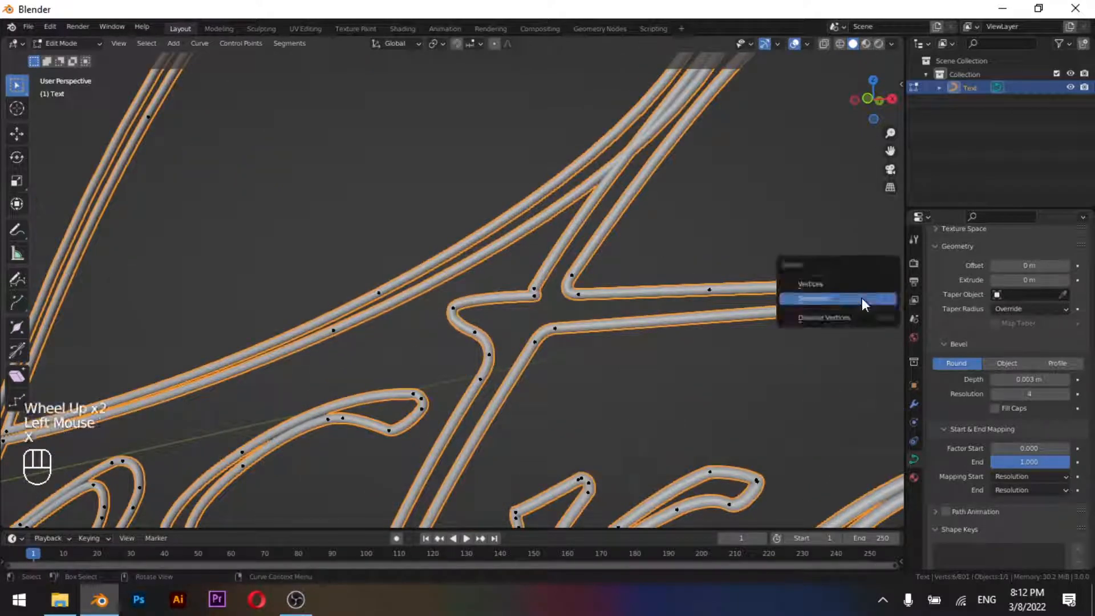
pyautogui.click(861, 297)
# - Delete the short segment at the upper tip of the s to open its outer outline
pyautogui.keyDown('shift'); pyautogui.scroll(1, 683, 352); pyautogui.keyUp('shift')
pyautogui.keyDown('shift'); pyautogui.moveTo(682, 352); pyautogui.dragTo(644, 364, button='middle'); pyautogui.keyUp('shift')
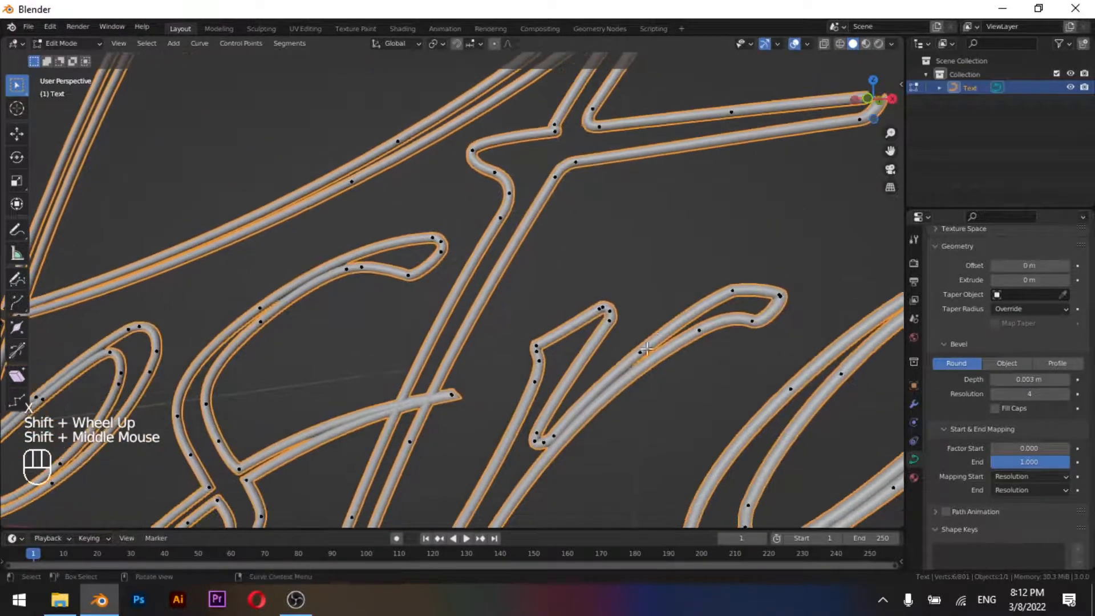
pyautogui.scroll(-2, 643, 363)
pyautogui.keyDown('shift'); pyautogui.moveTo(526, 367); pyautogui.dragTo(472, 407, button='middle'); pyautogui.keyUp('shift')
pyautogui.scroll(2, 513, 388)
pyautogui.click(627, 171)
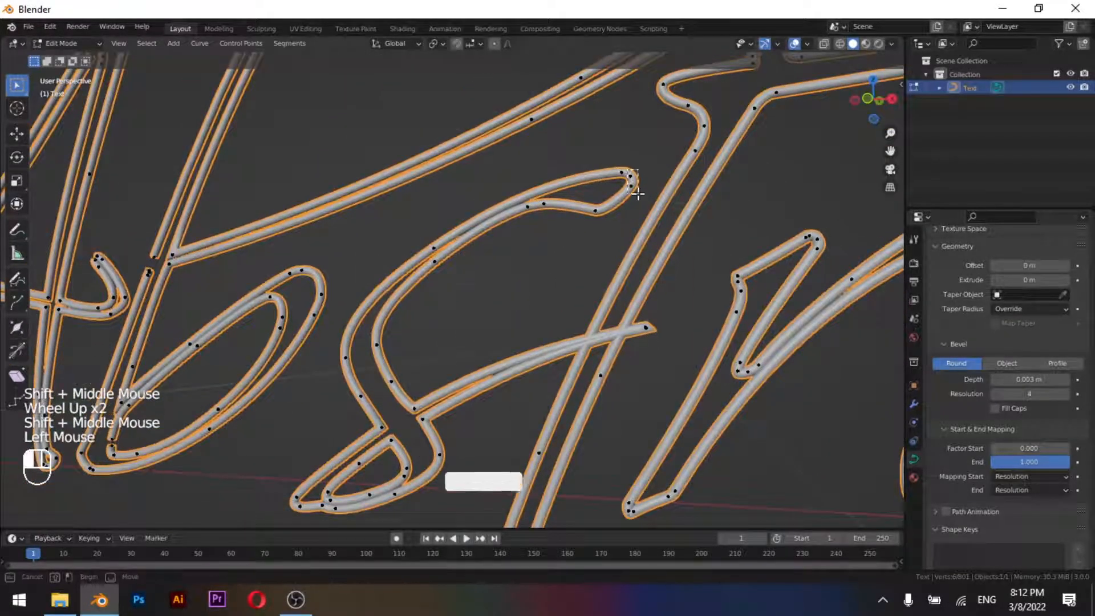
pyautogui.press('x')
# - Delete the short segment on the curved side of the s's small lower inner loop
pyautogui.keyDown('shift'); pyautogui.moveTo(422, 482); pyautogui.dragTo(440, 367, button='middle'); pyautogui.keyUp('shift')
pyautogui.scroll(2, 486, 380)
pyautogui.scroll(2, 638, 345)
pyautogui.click(724, 308)
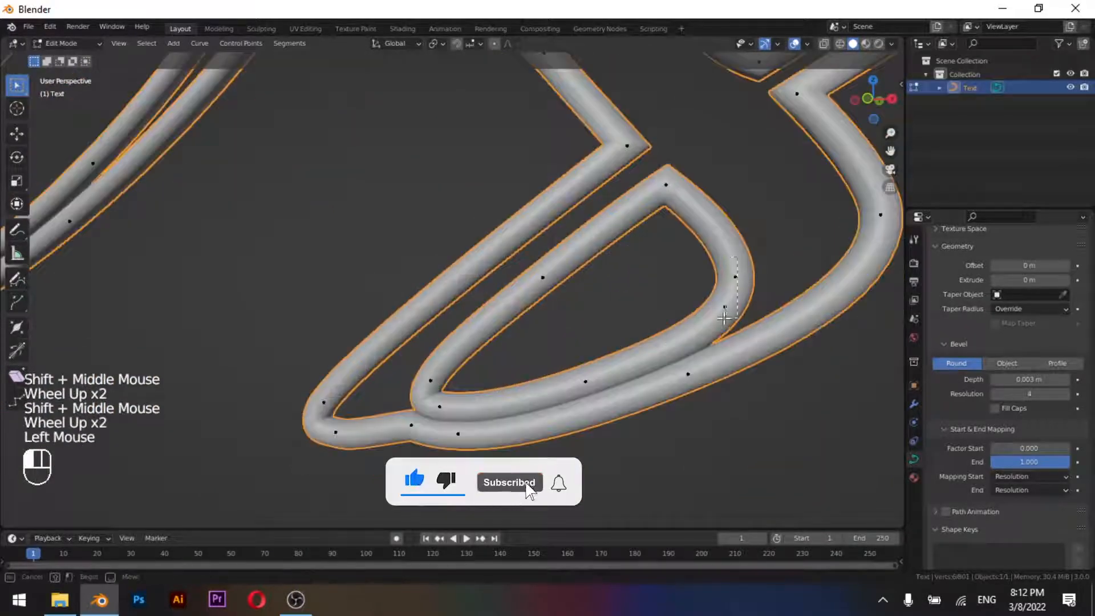
pyautogui.press('x')
# - Delete the short segment near the lower end of the a's inner loop to open it
pyautogui.scroll(-2, 698, 400)
pyautogui.keyDown('shift'); pyautogui.moveTo(698, 399); pyautogui.dragTo(448, 309, button='middle'); pyautogui.keyUp('shift')
pyautogui.scroll(-1, 557, 363)
pyautogui.scroll(2, 587, 402)
pyautogui.keyDown('shift'); pyautogui.scroll(1, 588, 401); pyautogui.keyUp('shift')
pyautogui.scroll(2, 633, 410)
pyautogui.keyDown('shift'); pyautogui.scroll(2, 633, 410); pyautogui.keyUp('shift')
pyautogui.scroll(1, 664, 406)
pyautogui.moveTo(473, 314); pyautogui.dragTo(462, 358)
pyautogui.press('x')
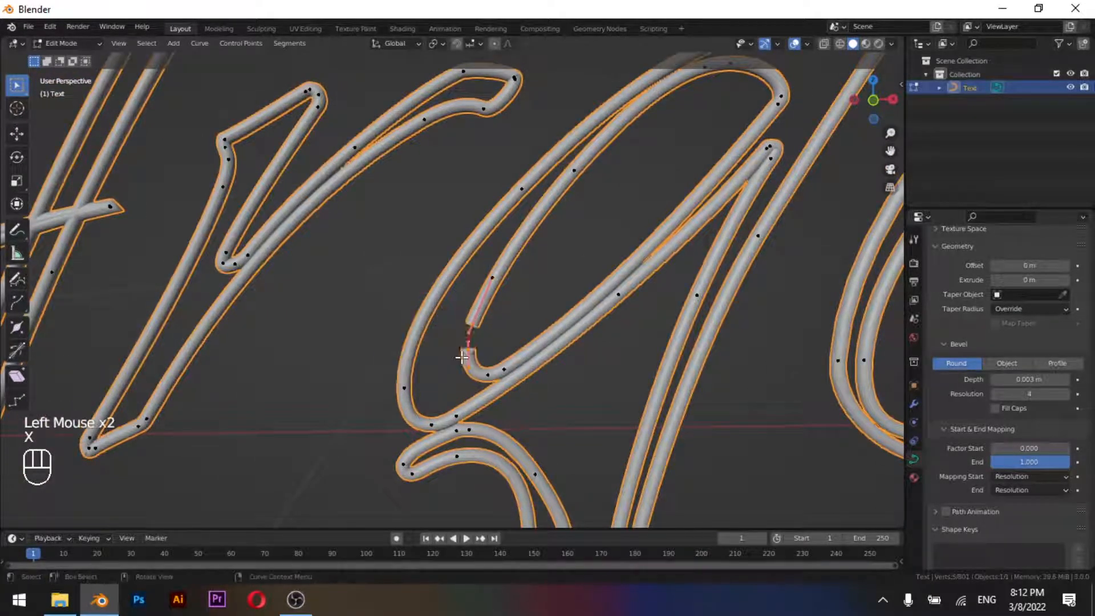
# - Delete the short segment at the upper tip of the a's outer outline
pyautogui.keyDown('shift'); pyautogui.moveTo(537, 369); pyautogui.dragTo(596, 315, button='middle'); pyautogui.keyUp('shift')
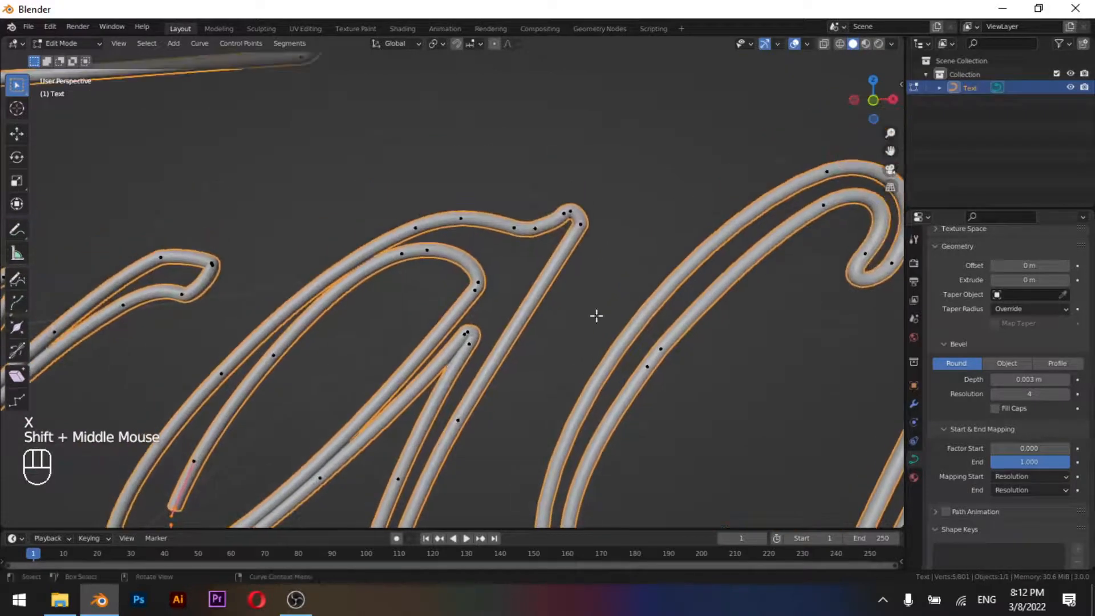
pyautogui.click(566, 208)
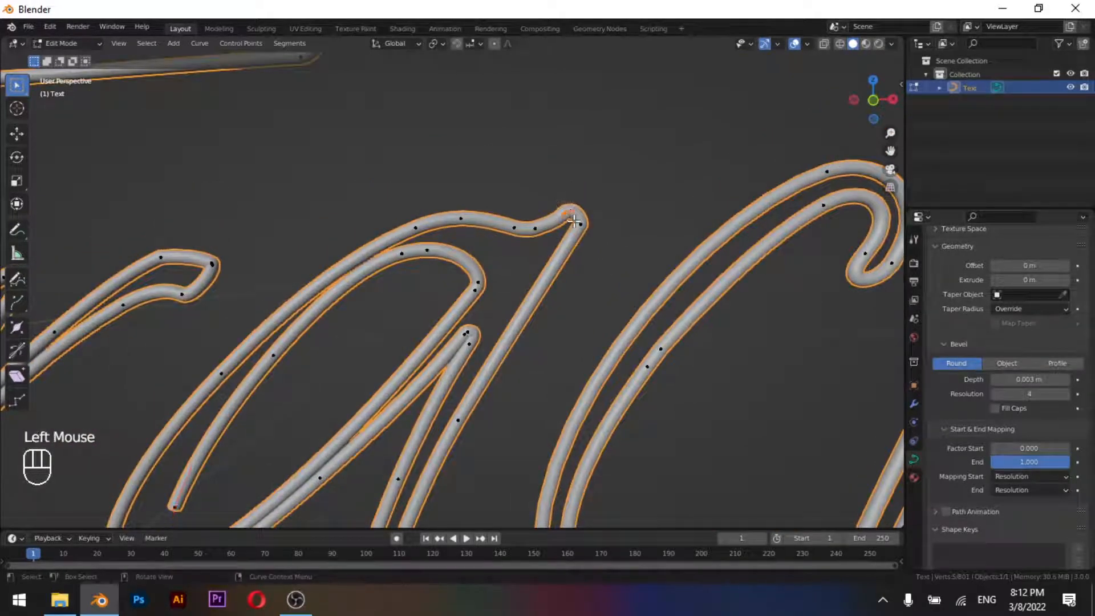
pyautogui.press('x')
pyautogui.click(574, 223)
# - Delete the segment closing the lower end of the c to open its outline
pyautogui.keyDown('shift'); pyautogui.moveTo(634, 361); pyautogui.dragTo(538, 343, button='middle'); pyautogui.keyUp('shift')
pyautogui.click(536, 361)
pyautogui.press('x')
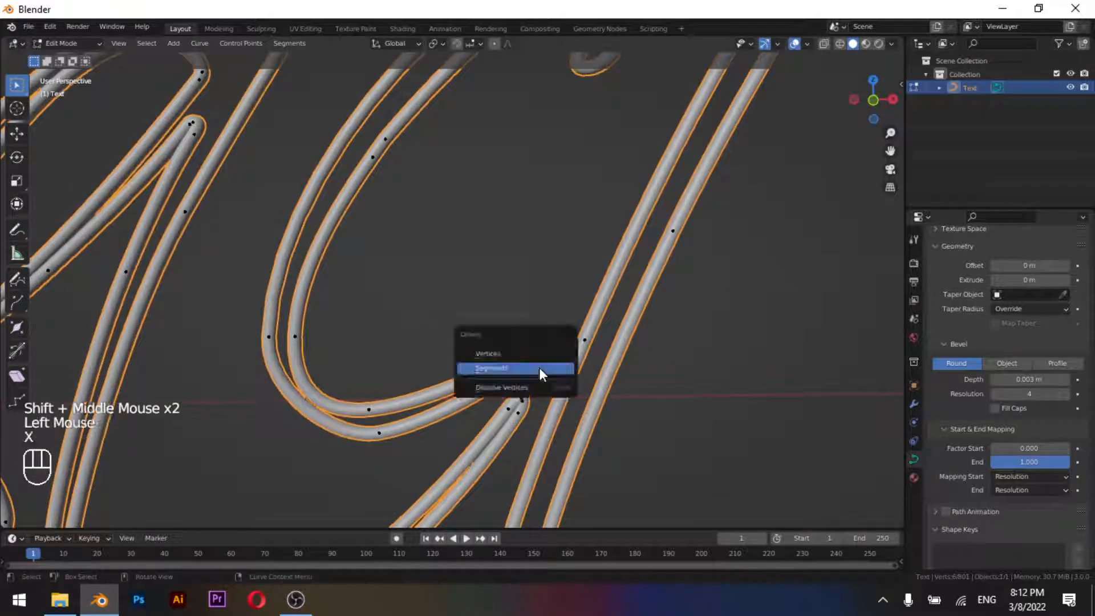
pyautogui.click(539, 369)
# - Delete the short segment at the curled tail end of the final t
pyautogui.scroll(-1, 541, 407)
pyautogui.scroll(-1, 542, 407)
pyautogui.keyDown('shift'); pyautogui.moveTo(541, 406); pyautogui.dragTo(431, 364, button='middle'); pyautogui.keyUp('shift')
pyautogui.scroll(1, 552, 307)
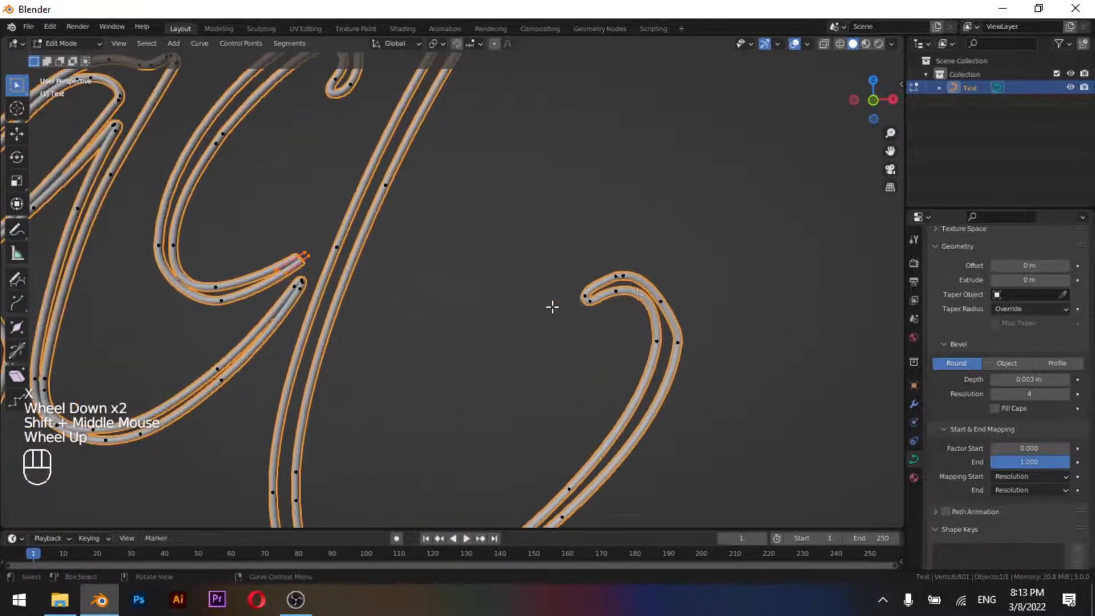
pyautogui.click(587, 289)
pyautogui.press('x')
pyautogui.click(595, 321)
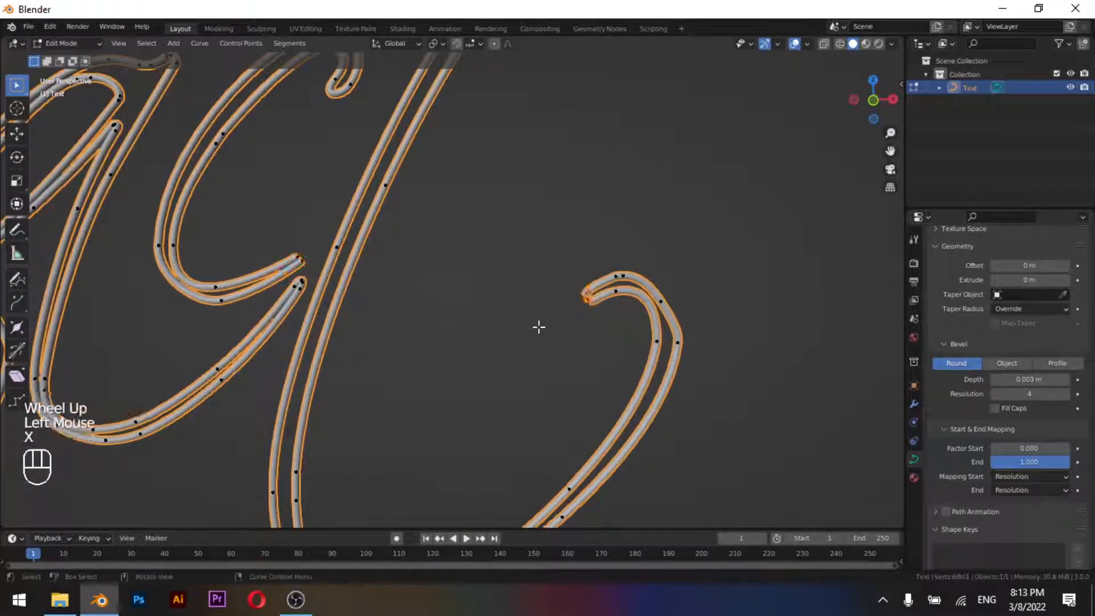
# - Leave curve editing and try the bevel's start factor on the whole word to check for closed outlines
pyautogui.scroll(-3, 515, 328)
pyautogui.press('Tab')
pyautogui.scroll(-1, 427, 332)
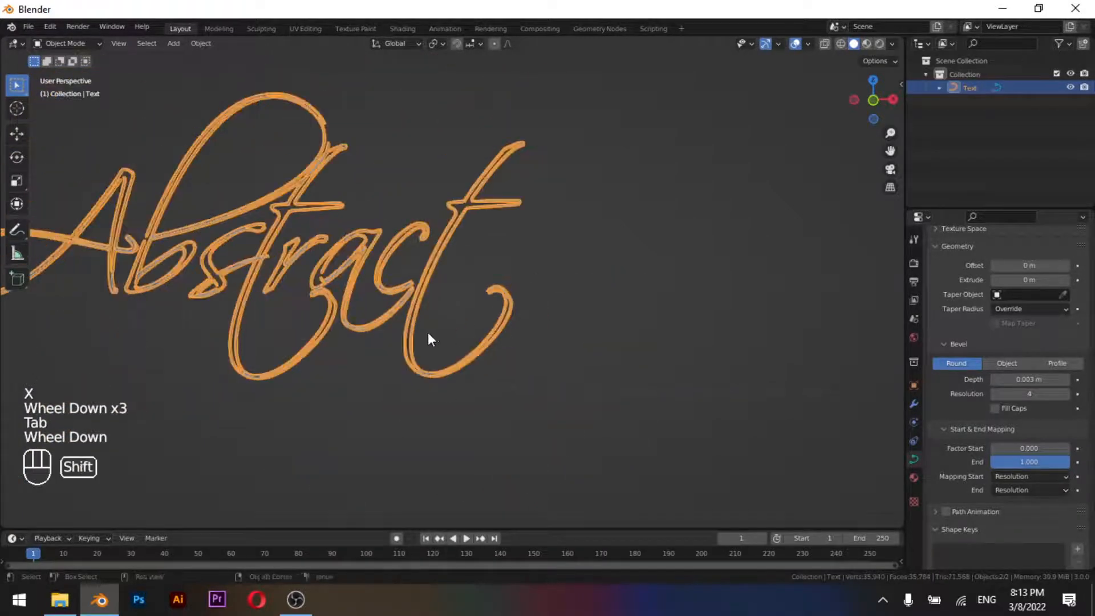
pyautogui.keyDown('shift'); pyautogui.moveTo(428, 332); pyautogui.dragTo(573, 363, button='middle'); pyautogui.keyUp('shift')
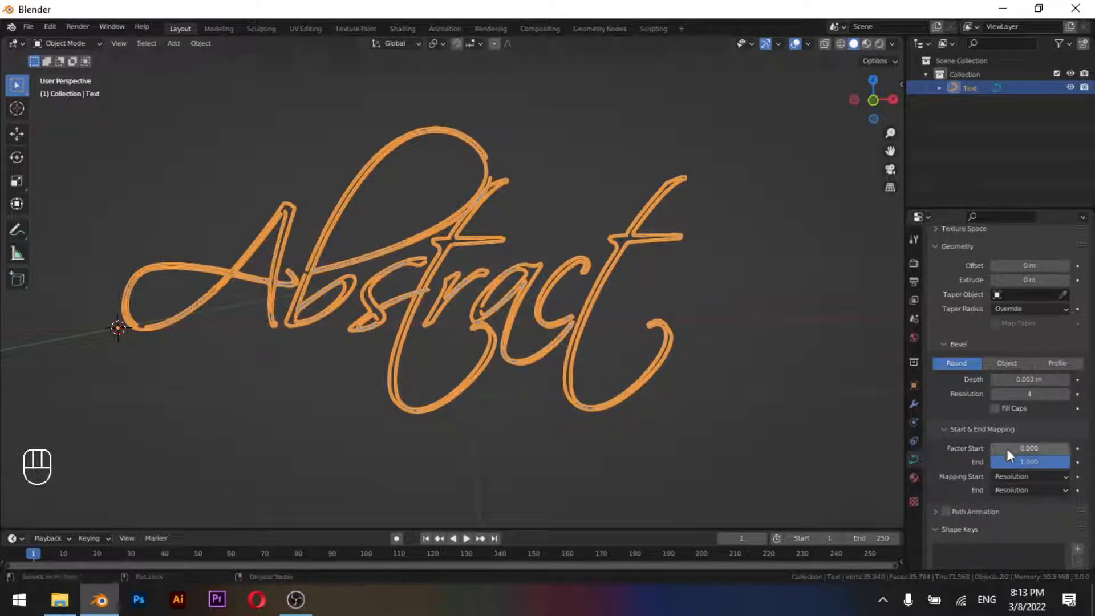
pyautogui.moveTo(1008, 448)
pyautogui.mouseDown()
pyautogui.moveTo(1089, 448)
pyautogui.moveTo(1010, 448)
pyautogui.mouseUp()
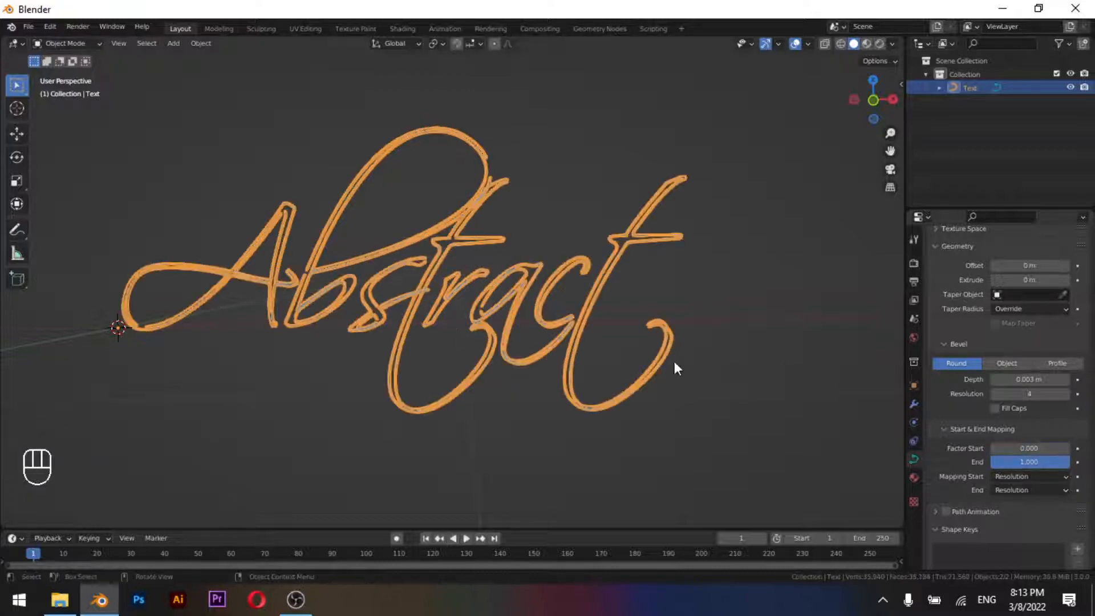
# - Delete the short segment at the inner lower corner of the r to open its outline
pyautogui.press('Tab')
pyautogui.scroll(5, 629, 216)
pyautogui.keyDown('shift'); pyautogui.scroll(1, 576, 327); pyautogui.keyUp('shift')
pyautogui.keyDown('shift'); pyautogui.moveTo(577, 327); pyautogui.dragTo(541, 335, button='middle'); pyautogui.keyUp('shift')
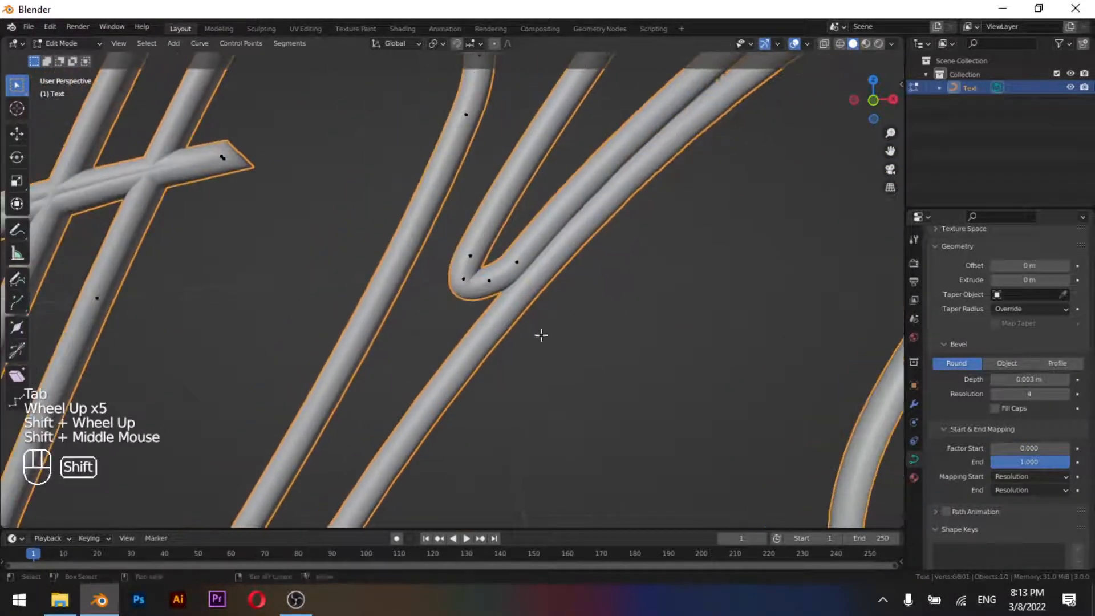
pyautogui.moveTo(455, 245); pyautogui.dragTo(474, 296)
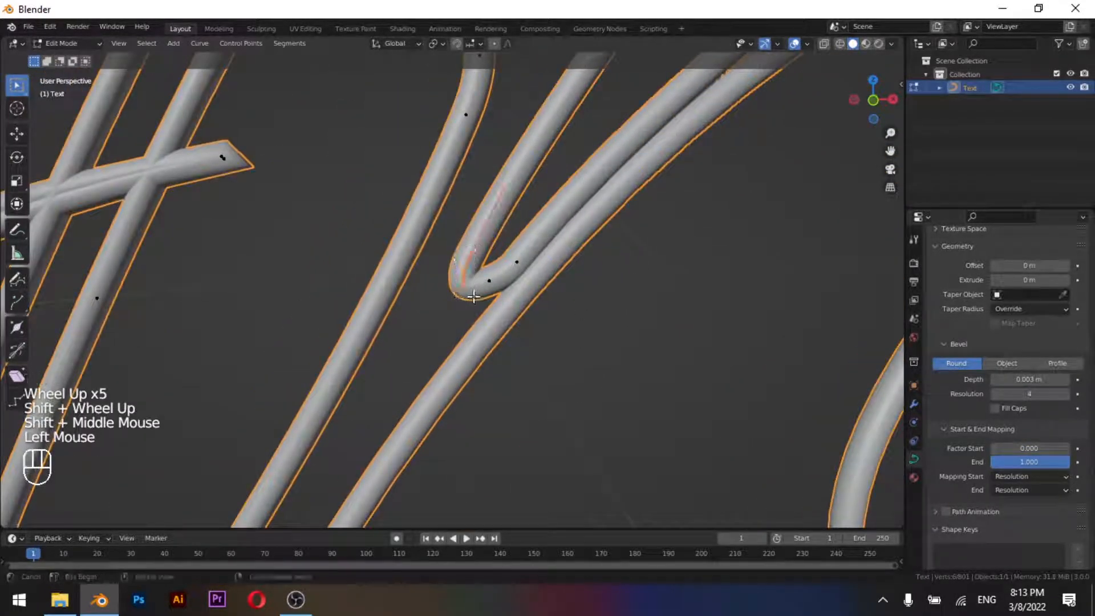
pyautogui.press('x')
pyautogui.click(473, 296)
# - Try the bevel's start factor again with the r opened, and hide the viewport overlays
pyautogui.press('Tab')
pyautogui.scroll(-5, 484, 313)
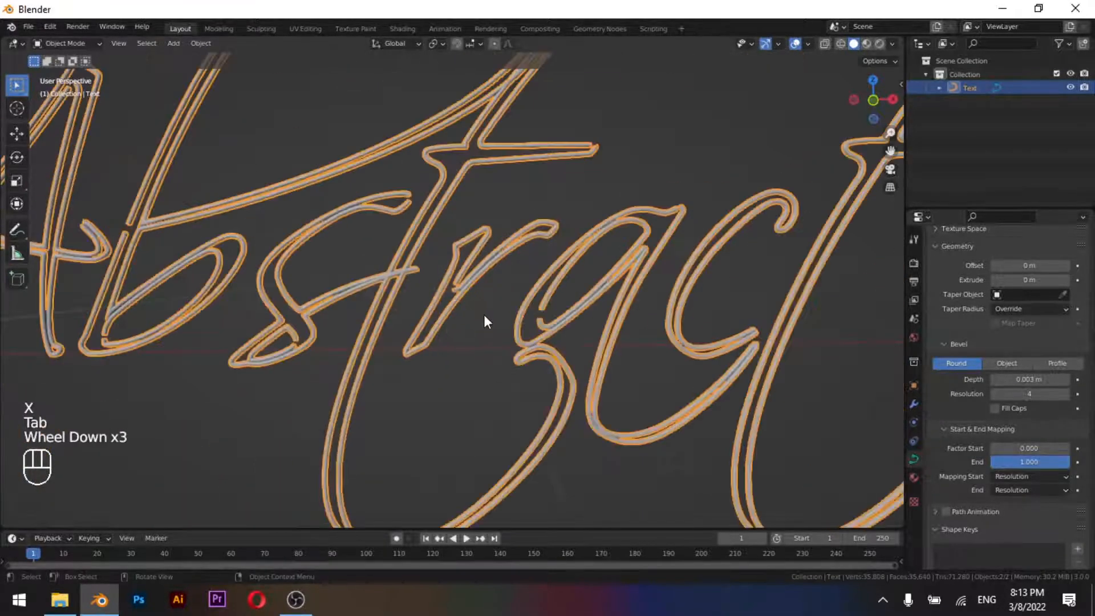
pyautogui.moveTo(1034, 453); pyautogui.dragTo(995, 452)
pyautogui.hotkey('shift', 'alt', 'z')
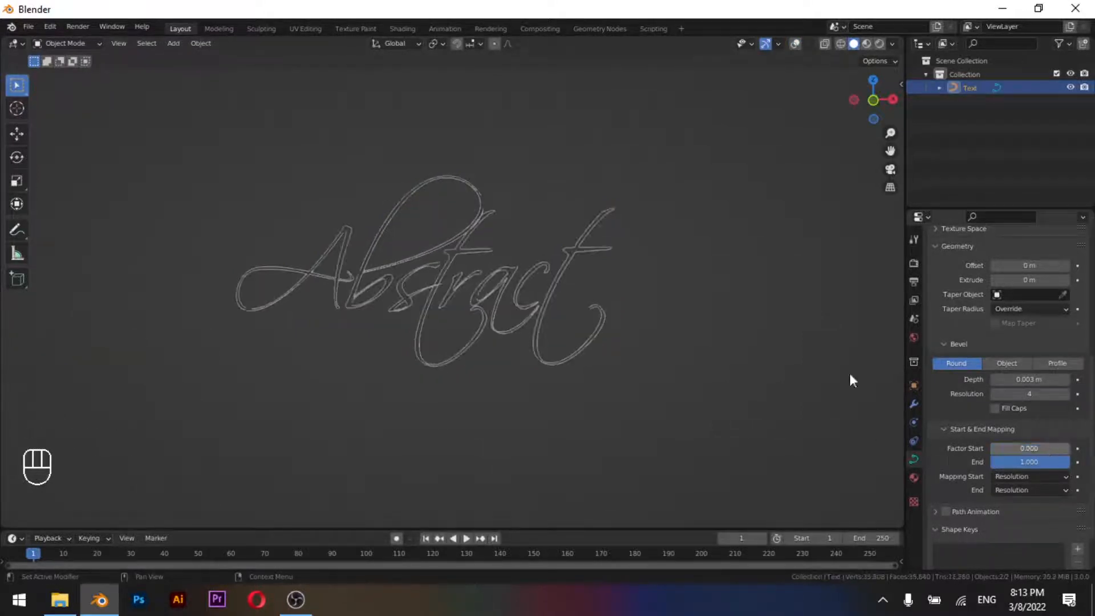
# - Return to curve editing with overlays shown and select the corner point where the b's loop meets its stem
pyautogui.press('Tab')
pyautogui.keyDown('shift'); pyautogui.scroll(1, 374, 223); pyautogui.keyUp('shift')
pyautogui.hotkey('shift', 'alt', 'z')
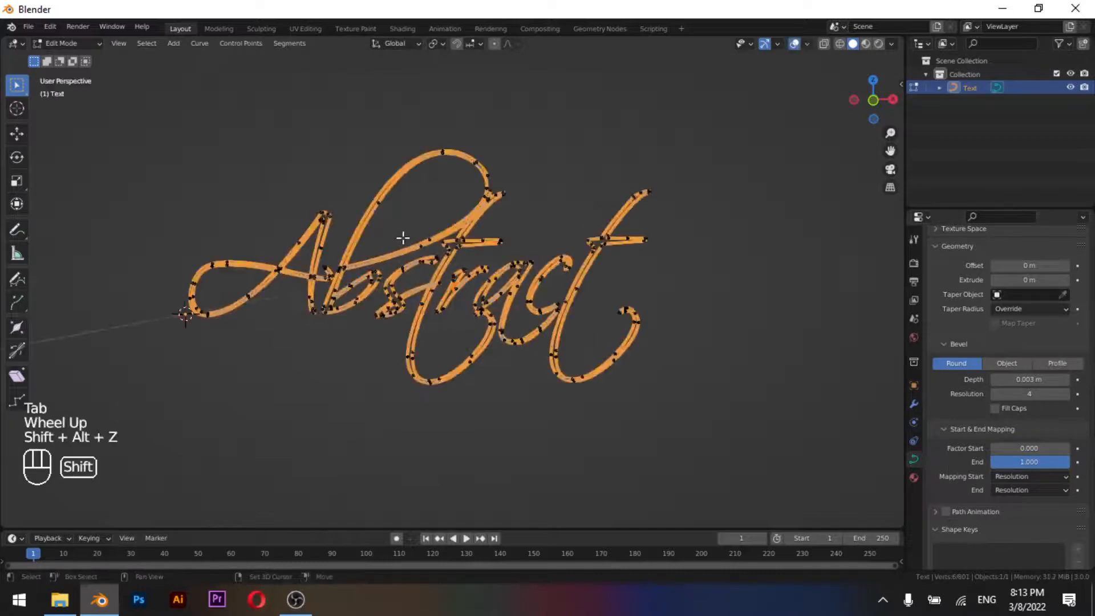
pyautogui.keyDown('shift'); pyautogui.scroll(1, 403, 237); pyautogui.keyUp('shift')
pyautogui.keyDown('shift'); pyautogui.moveTo(403, 237); pyautogui.dragTo(447, 320, button='middle'); pyautogui.keyUp('shift')
pyautogui.scroll(4, 399, 393)
pyautogui.keyDown('shift'); pyautogui.moveTo(398, 394); pyautogui.dragTo(375, 367, button='middle'); pyautogui.keyUp('shift')
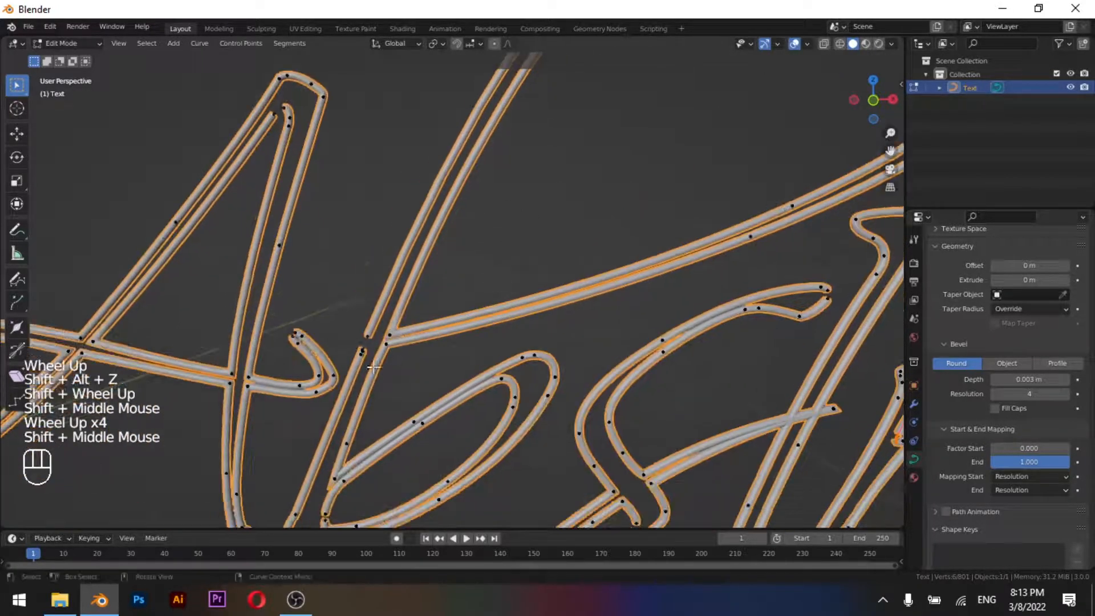
pyautogui.scroll(2, 343, 377)
pyautogui.click(302, 398)
pyautogui.scroll(-3, 570, 263)
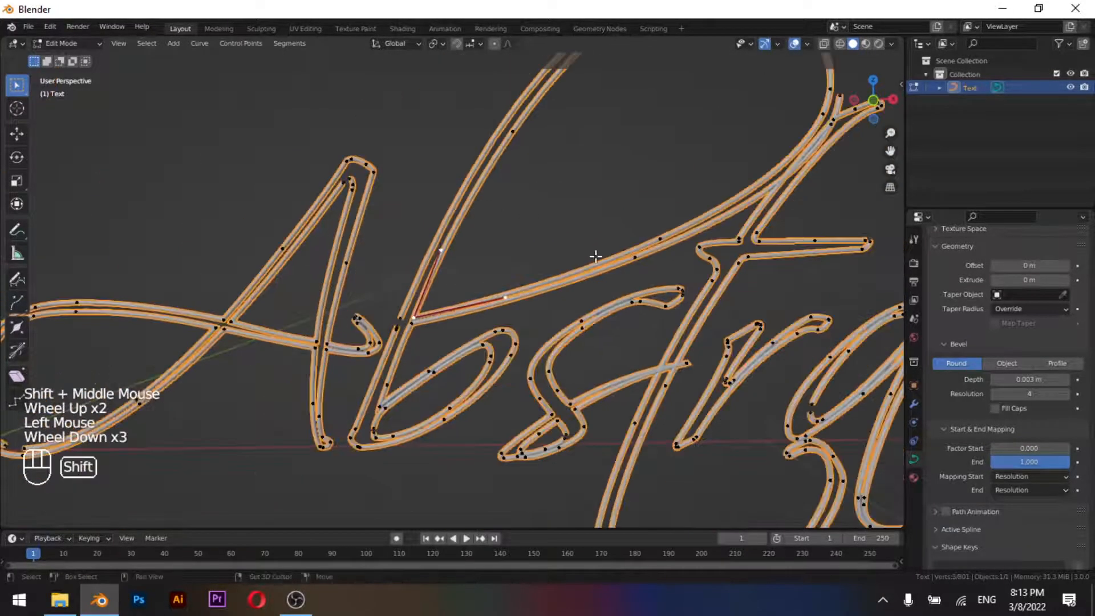
# - Delete the segment on the inner outline of the b's large loop, beside the first t's top
pyautogui.keyDown('shift'); pyautogui.moveTo(594, 256); pyautogui.dragTo(470, 488, button='middle'); pyautogui.keyUp('shift')
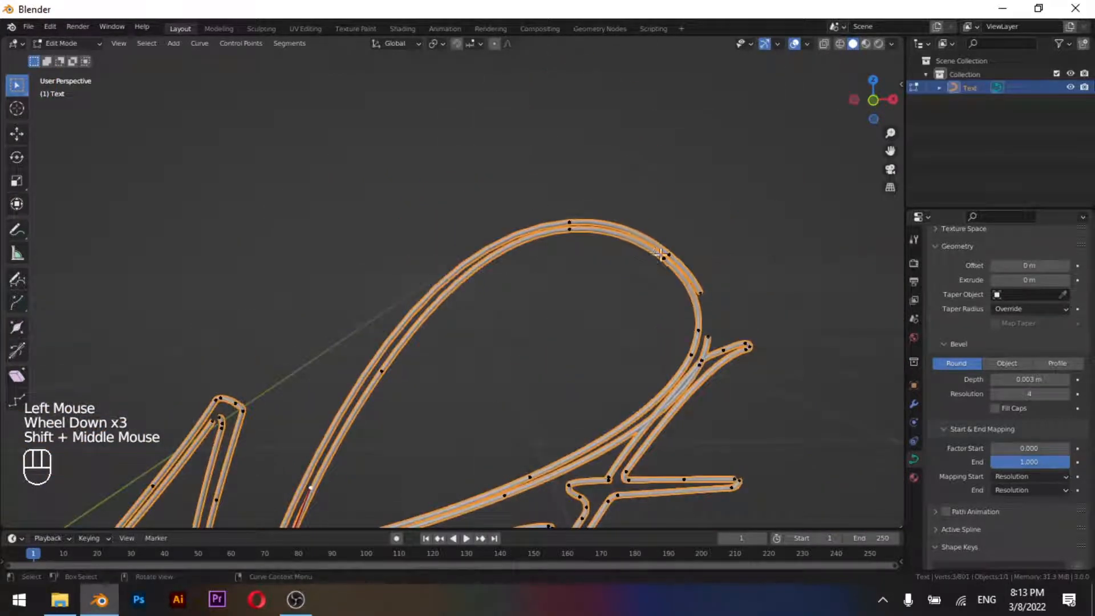
pyautogui.moveTo(702, 325); pyautogui.dragTo(675, 361)
pyautogui.keyDown('shift'); pyautogui.scroll(1, 701, 365); pyautogui.keyUp('shift')
pyautogui.keyDown('shift'); pyautogui.moveTo(701, 365); pyautogui.dragTo(644, 339, button='middle'); pyautogui.keyUp('shift')
pyautogui.scroll(2, 717, 351)
pyautogui.keyDown('shift'); pyautogui.scroll(1, 724, 352); pyautogui.keyUp('shift')
pyautogui.keyDown('shift'); pyautogui.moveTo(727, 351); pyautogui.dragTo(577, 319, button='middle'); pyautogui.keyUp('shift')
pyautogui.press('x')
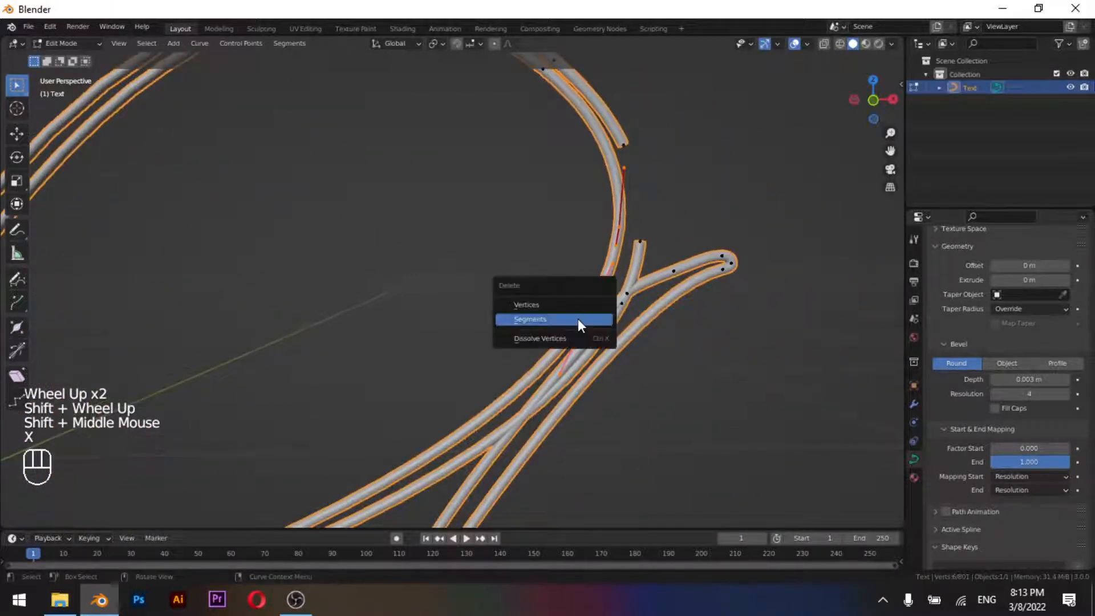
pyautogui.click(577, 318)
# - Leave curve editing and try the bevel's start factor with the b's inner loop outline opened
pyautogui.scroll(-3, 604, 321)
pyautogui.press('Tab')
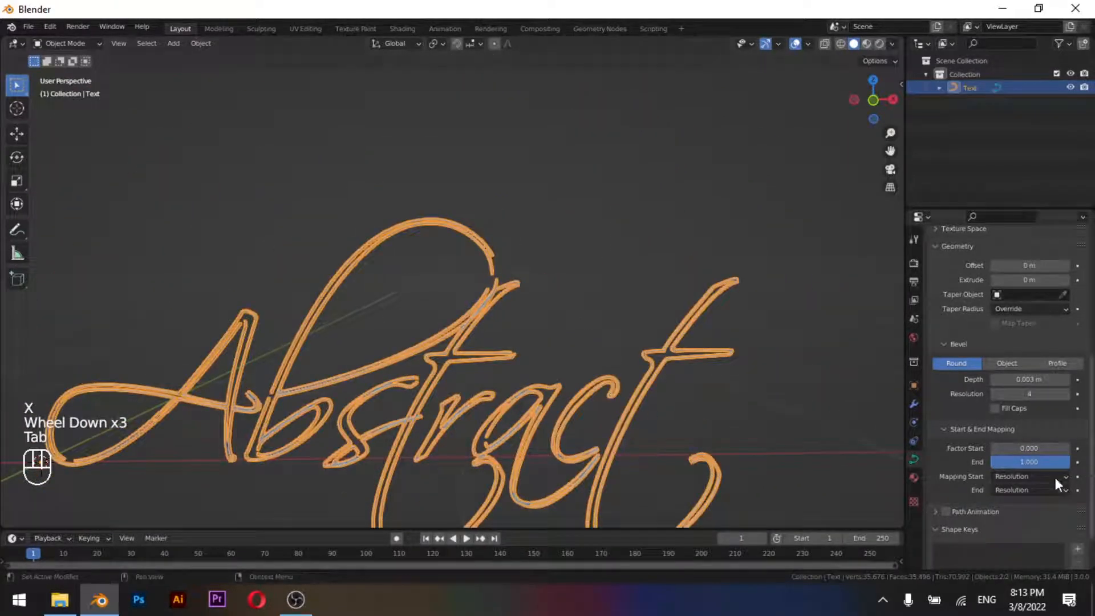
pyautogui.moveTo(1048, 449); pyautogui.dragTo(1008, 449)
pyautogui.keyDown('shift'); pyautogui.moveTo(635, 419); pyautogui.dragTo(665, 349, button='middle'); pyautogui.keyUp('shift')
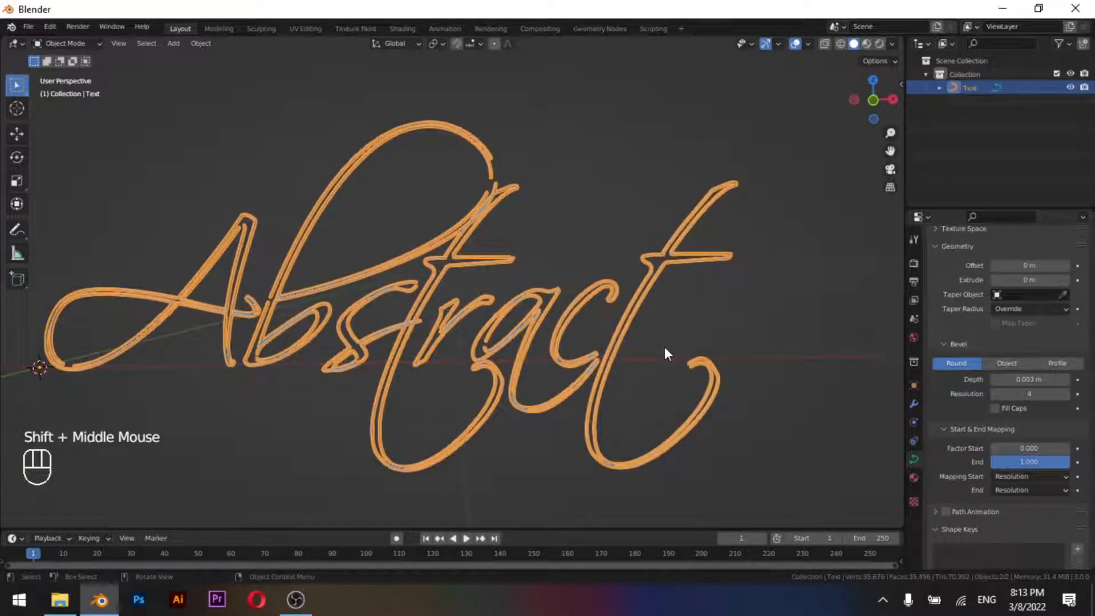
pyautogui.scroll(3, 487, 227)
pyautogui.scroll(-3, 488, 227)
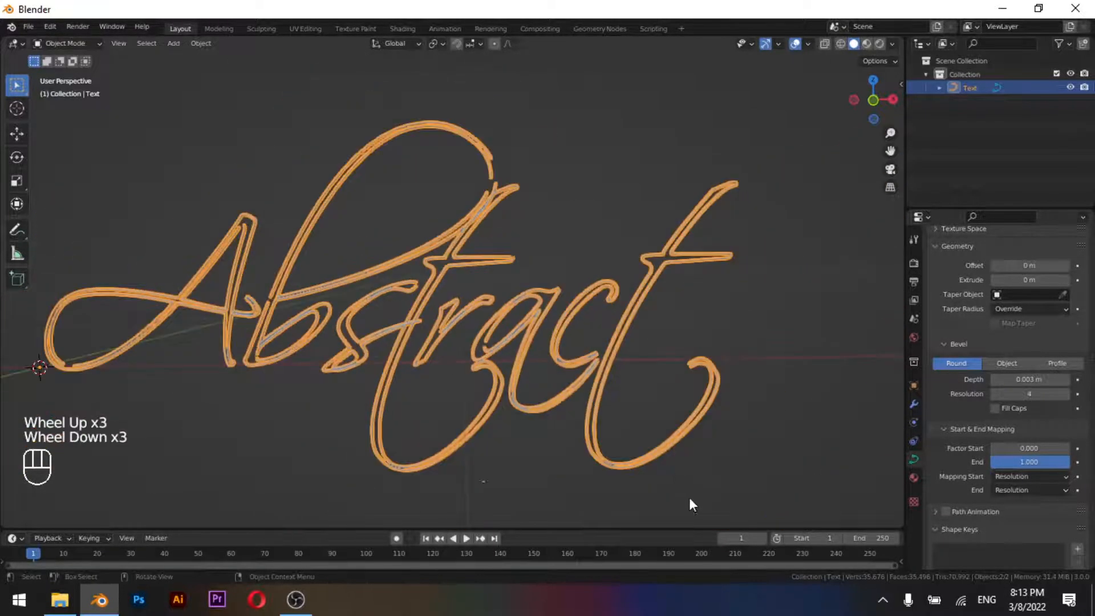
# - Enlarge the timeline, set the bevel's start factor to 1, and keyframe it at frame 1
pyautogui.keyDown('shift'); pyautogui.moveTo(285, 337); pyautogui.dragTo(352, 360, button='middle'); pyautogui.keyUp('shift')
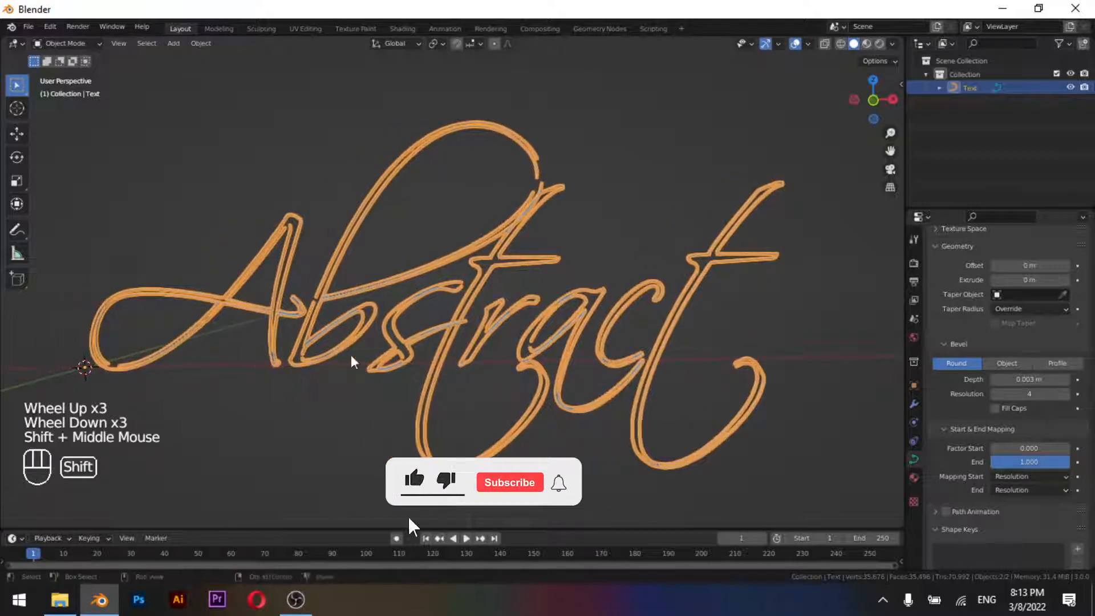
pyautogui.moveTo(500, 529); pyautogui.dragTo(500, 399)
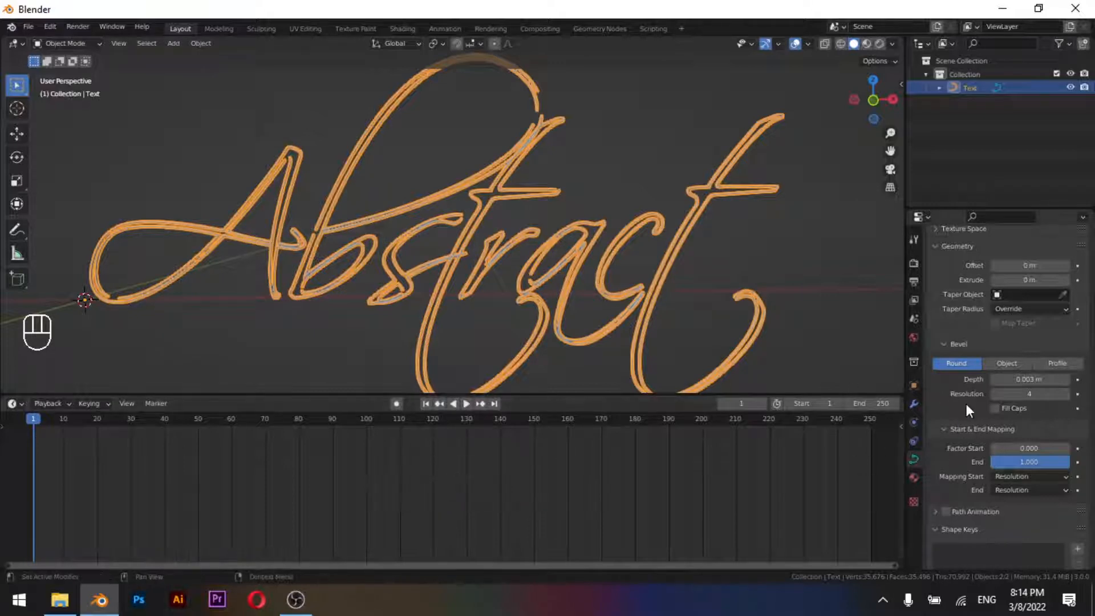
pyautogui.click(1030, 450)
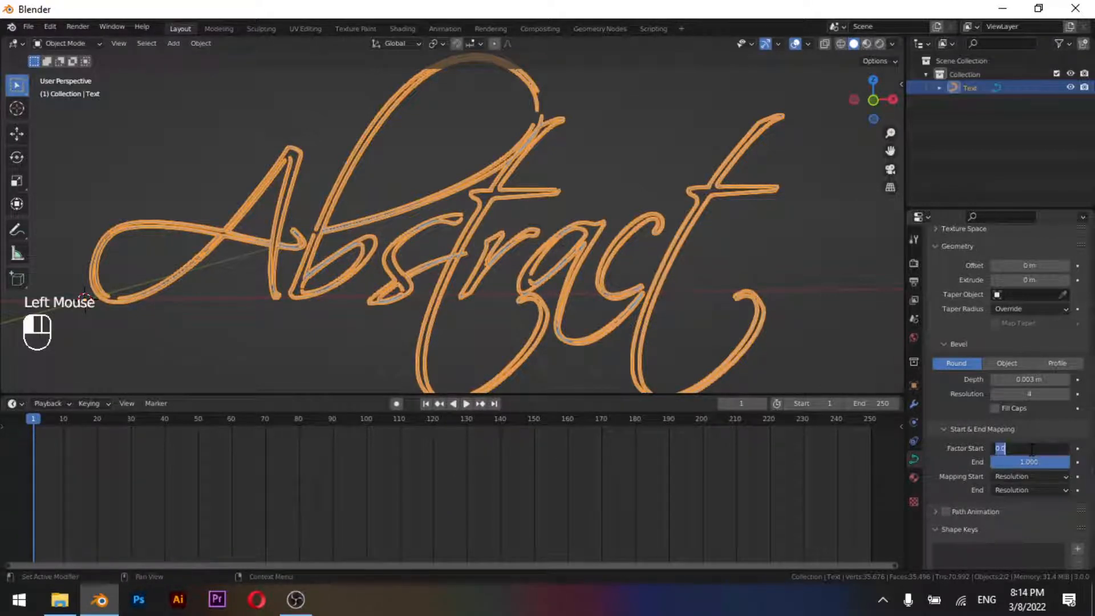
pyautogui.write('1')
pyautogui.press('Return')
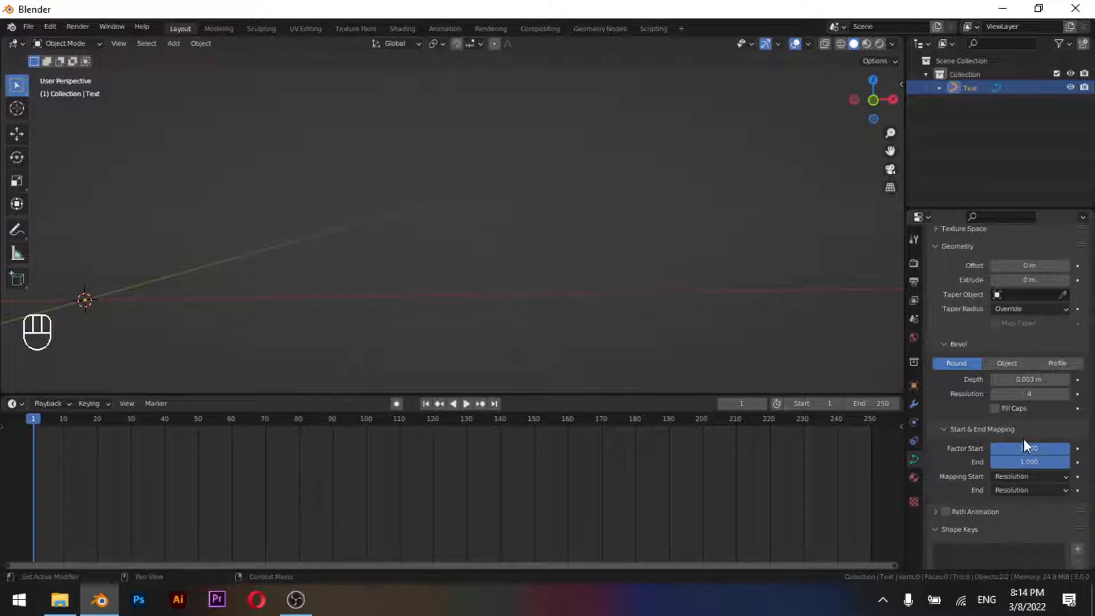
pyautogui.press('i')
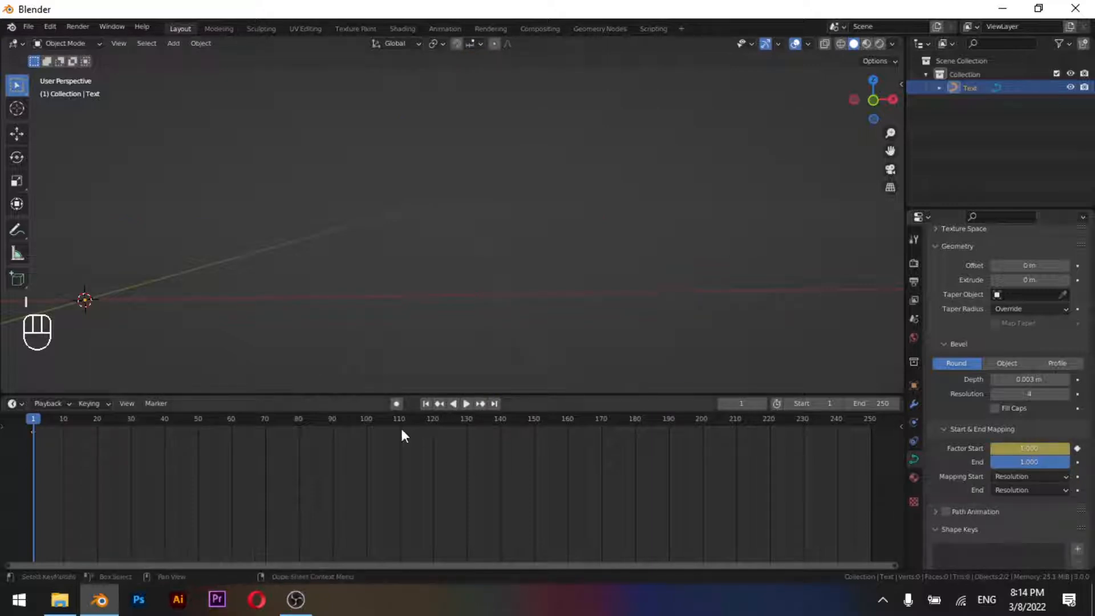
# - Keyframe the bevel's start factor of 1 at the final frame, 250
pyautogui.scroll(-1, 620, 558)
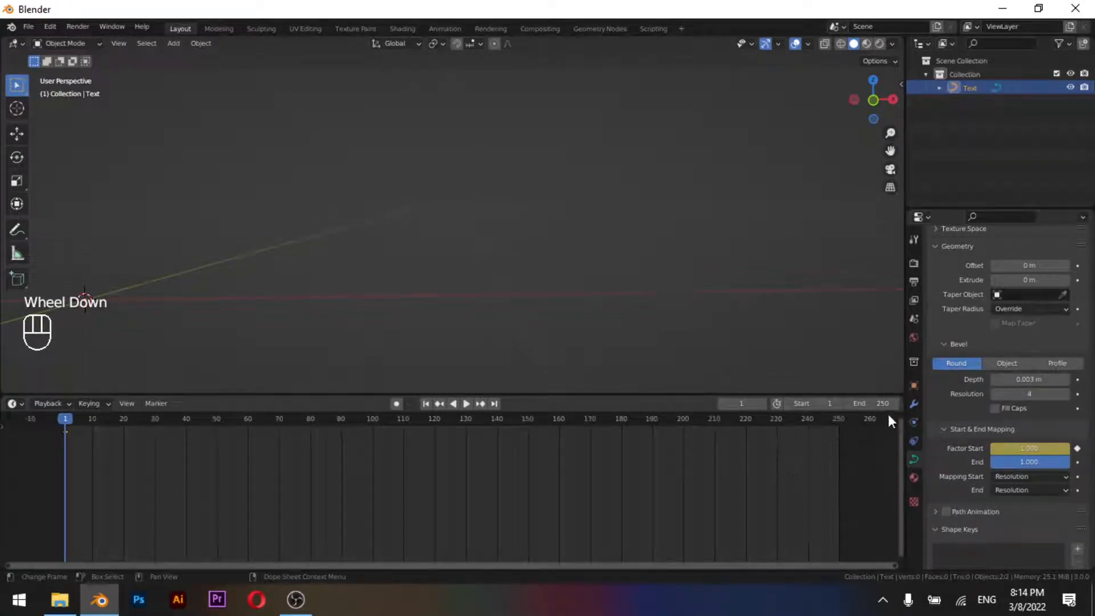
pyautogui.hotkey('shift', 'Right')
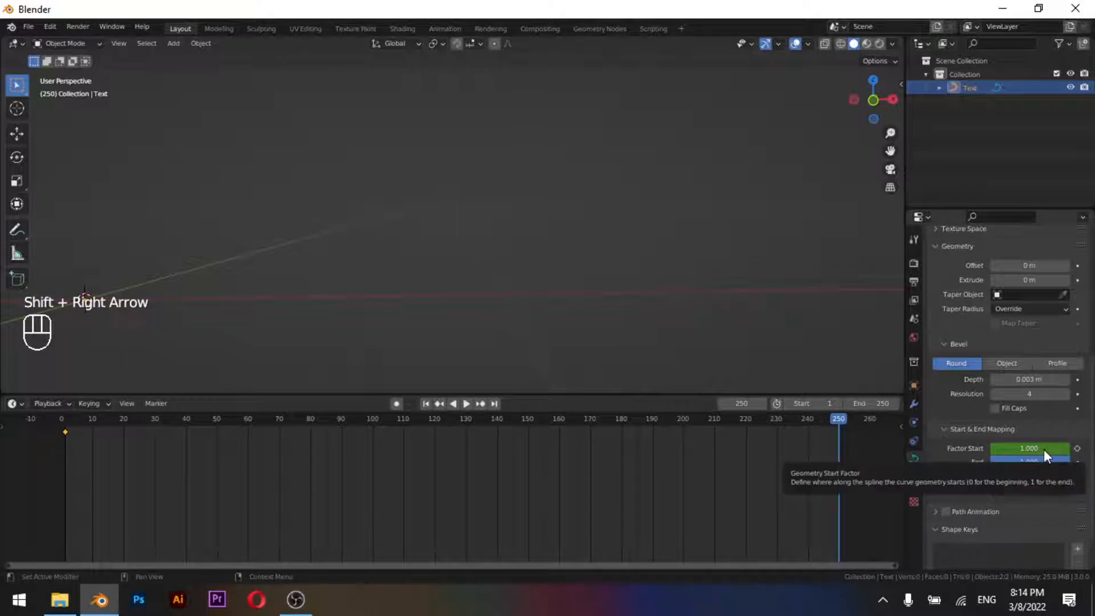
pyautogui.press('i')
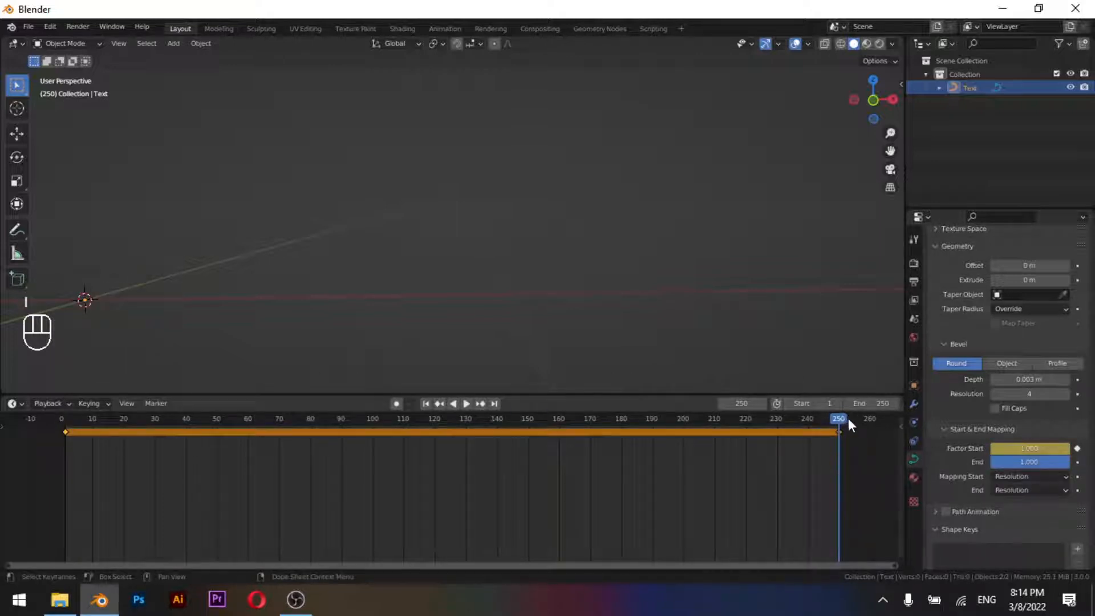
# - Keyframe the bevel's start factor at 0 on frame 120
pyautogui.moveTo(838, 421); pyautogui.dragTo(799, 429)
pyautogui.moveTo(699, 459); pyautogui.dragTo(434, 498)
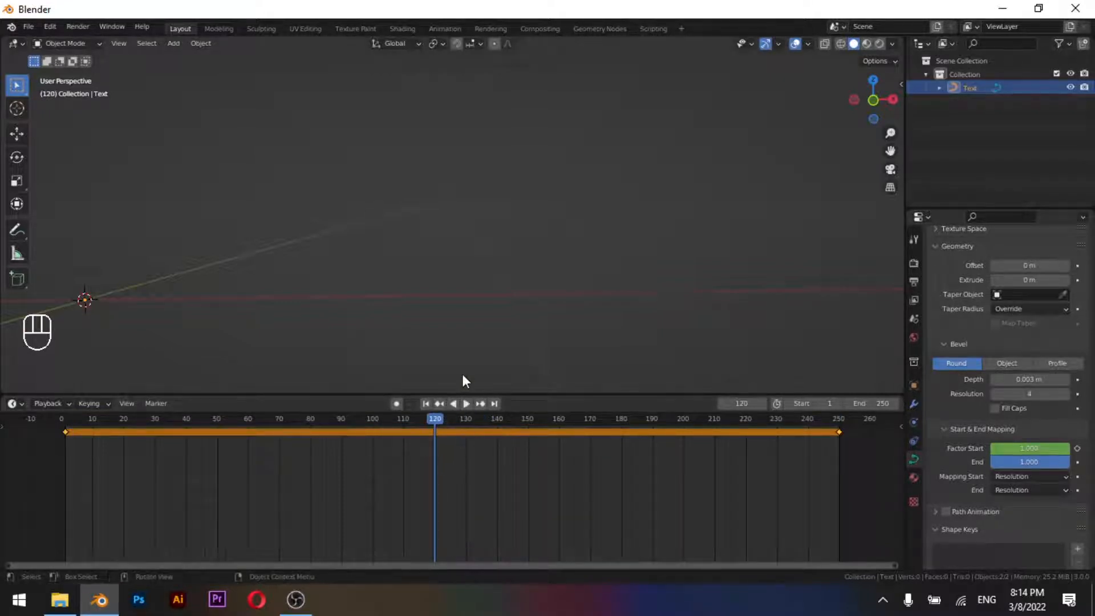
pyautogui.click(1014, 448)
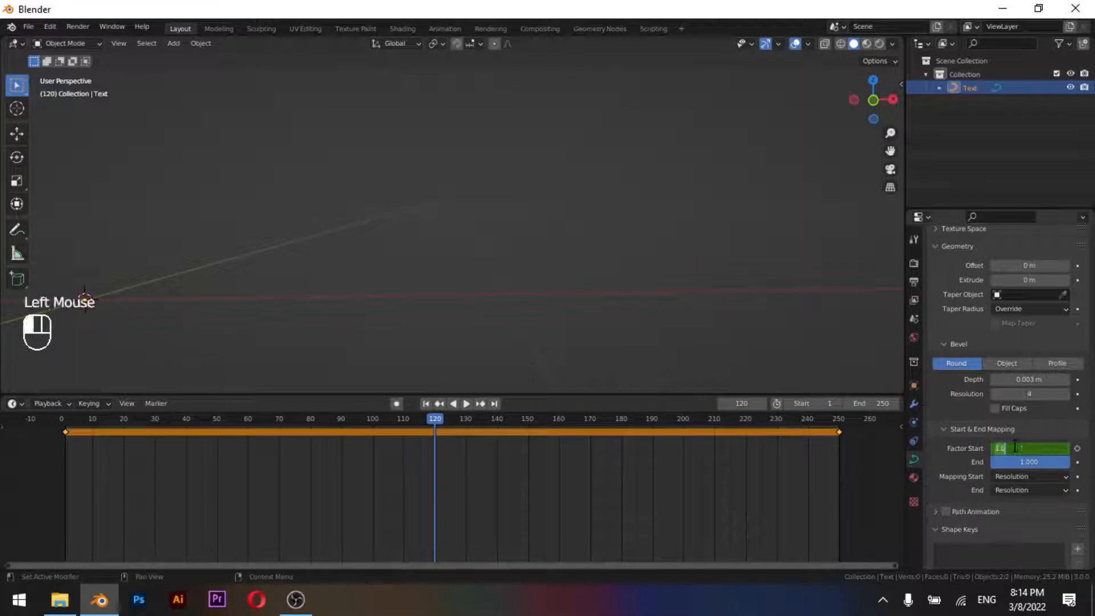
pyautogui.write('0')
pyautogui.press('Return')
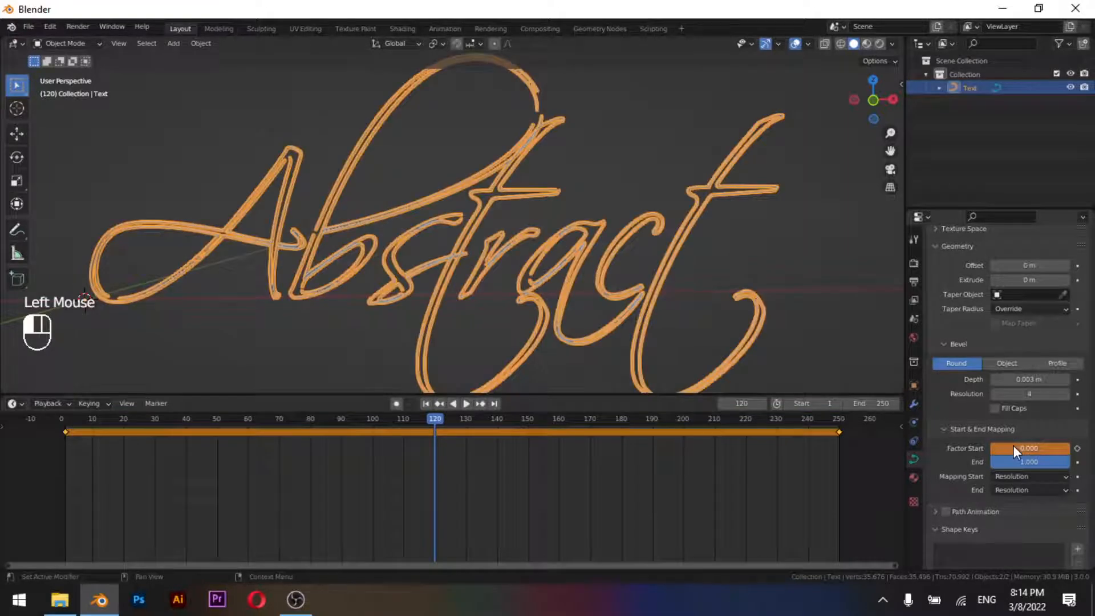
pyautogui.press('i')
# - Scrub and play the animation, and examine the outlines' ends close up just after the middle keyframe
pyautogui.moveTo(437, 419); pyautogui.dragTo(574, 501)
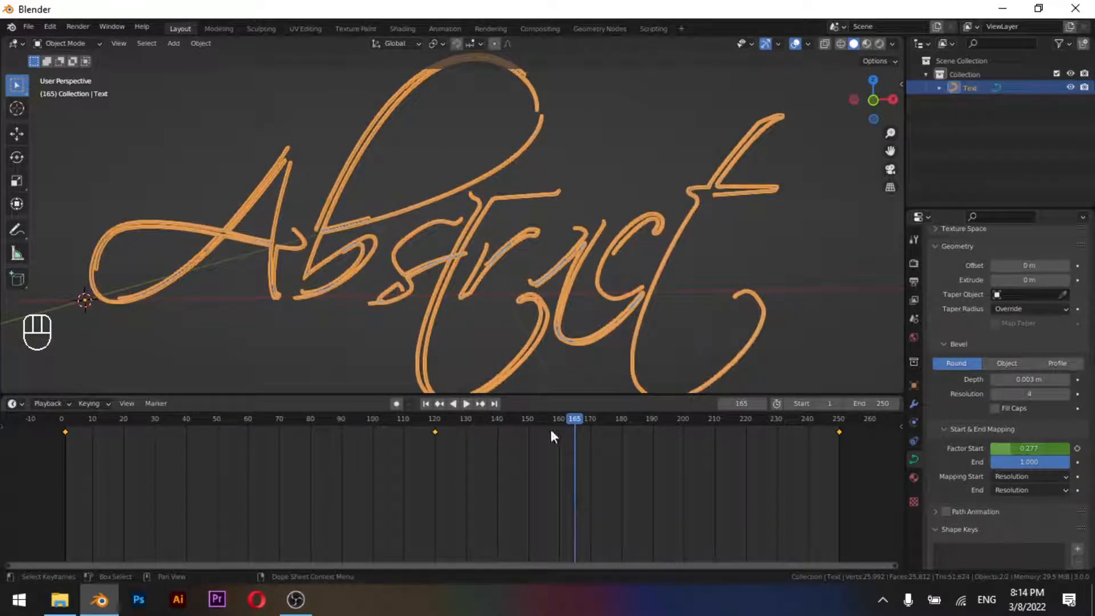
pyautogui.moveTo(568, 420); pyautogui.dragTo(188, 452)
pyautogui.press('space')
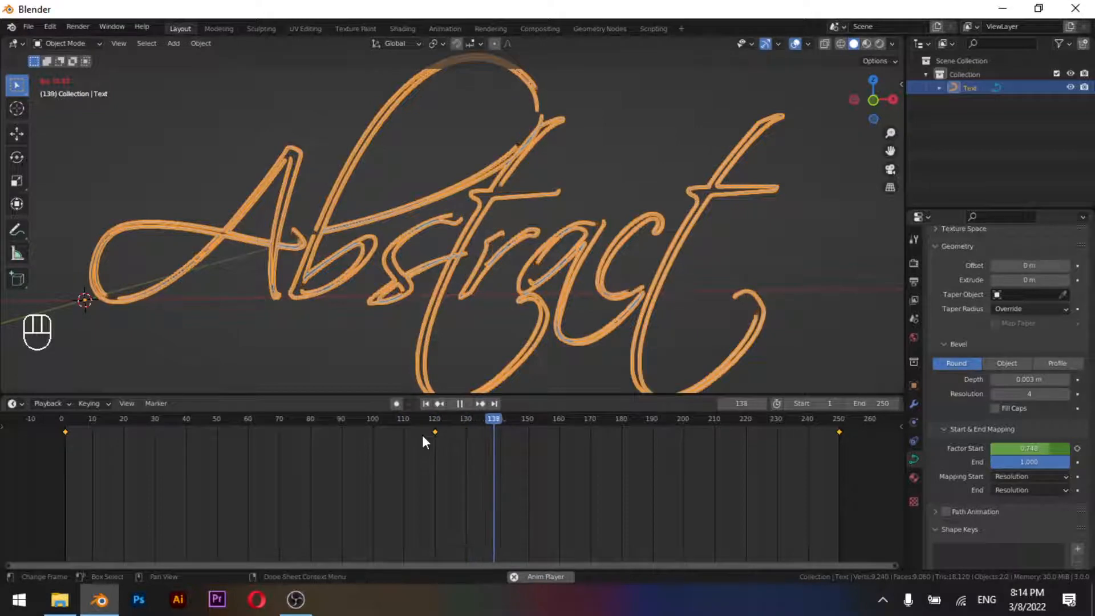
pyautogui.press('space')
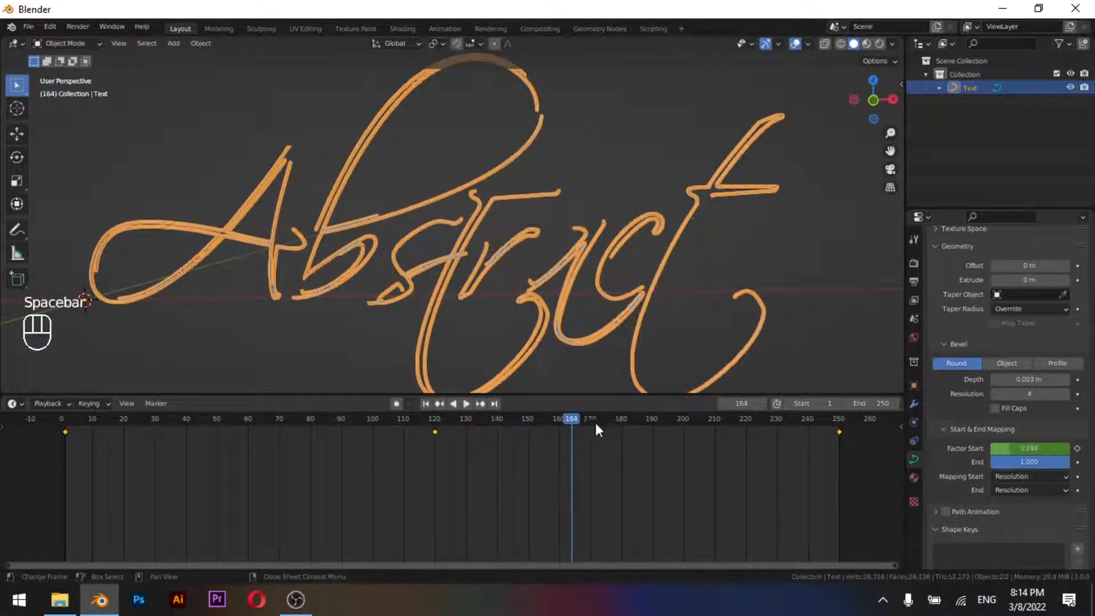
pyautogui.moveTo(568, 428); pyautogui.dragTo(458, 468)
pyautogui.scroll(3, 533, 299)
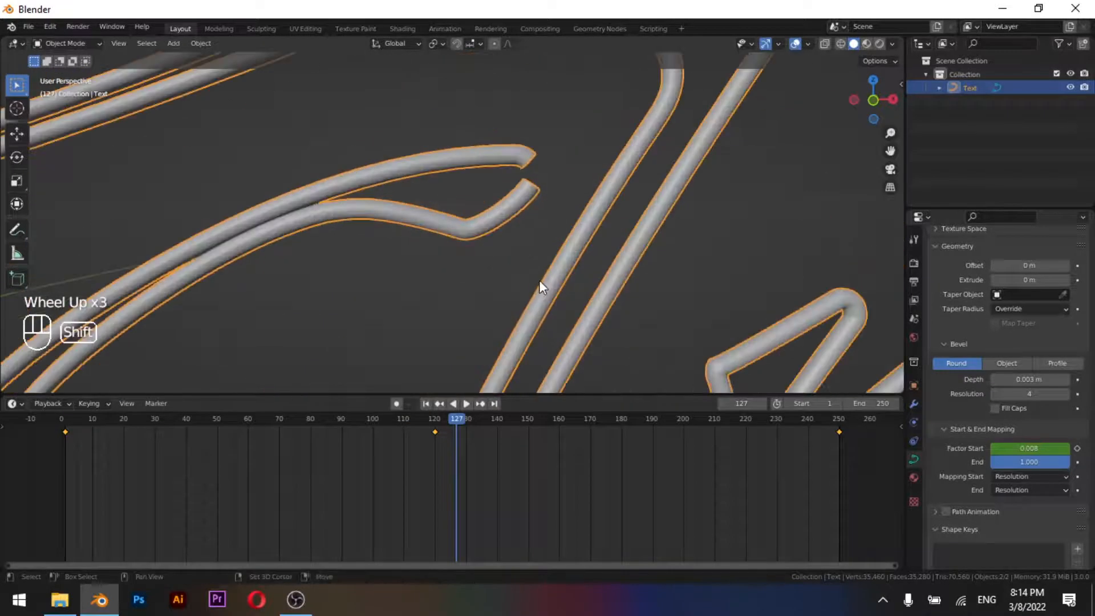
pyautogui.keyDown('shift'); pyautogui.moveTo(539, 280); pyautogui.dragTo(535, 201, button='middle'); pyautogui.keyUp('shift')
pyautogui.scroll(-2, 489, 231)
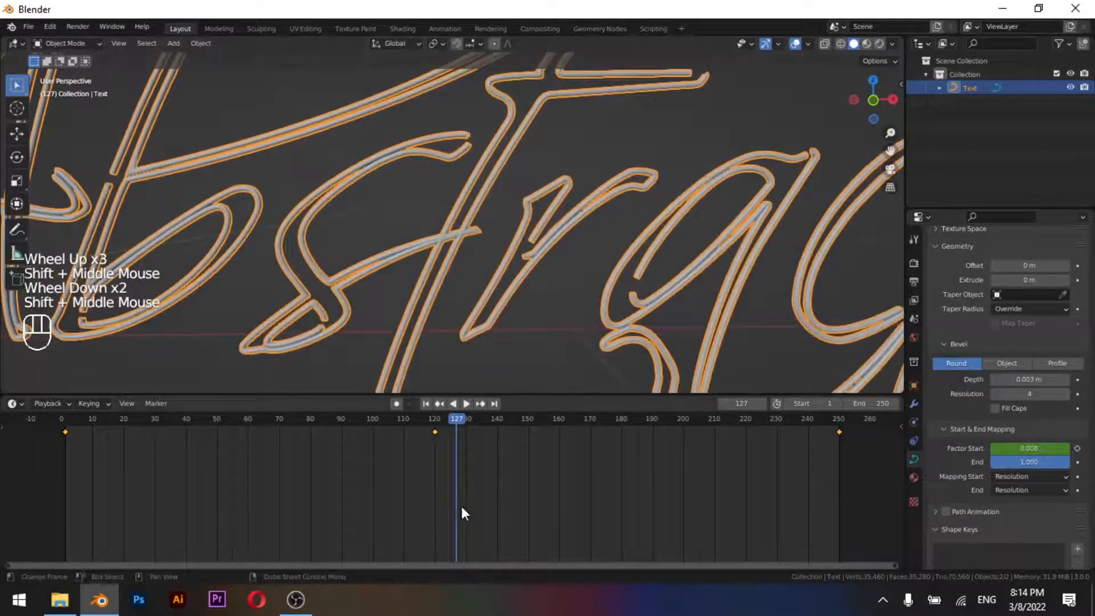
# - Move the middle keyframe to frame 100 and place a duplicate of it at frame 160 as a hold
pyautogui.scroll(4, 461, 505)
pyautogui.scroll(-3, 434, 477)
pyautogui.scroll(2, 439, 478)
pyautogui.scroll(-4, 419, 485)
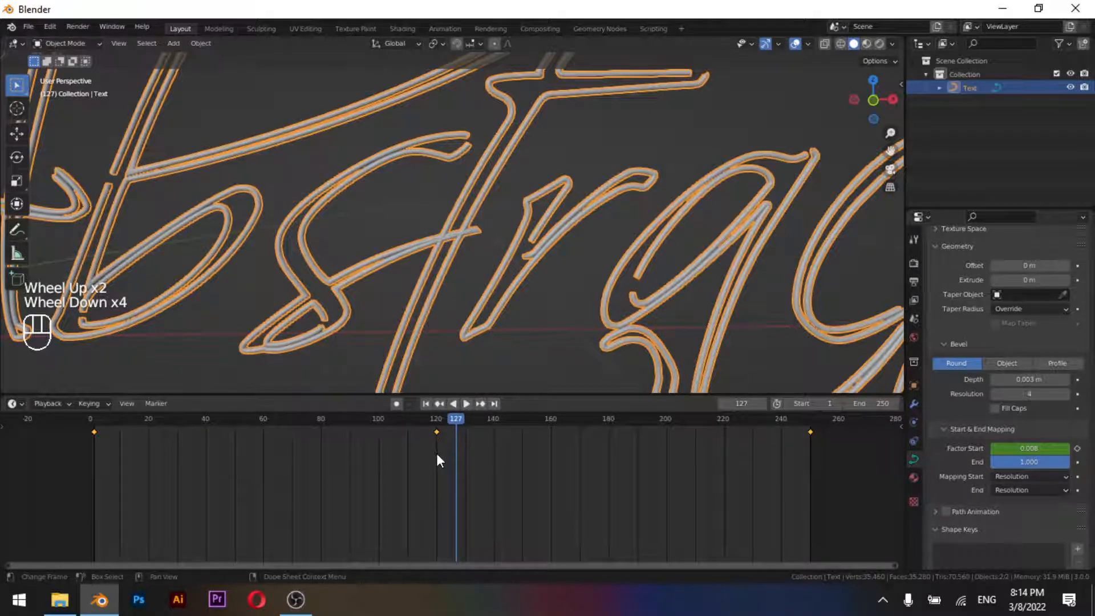
pyautogui.moveTo(437, 433); pyautogui.dragTo(381, 462)
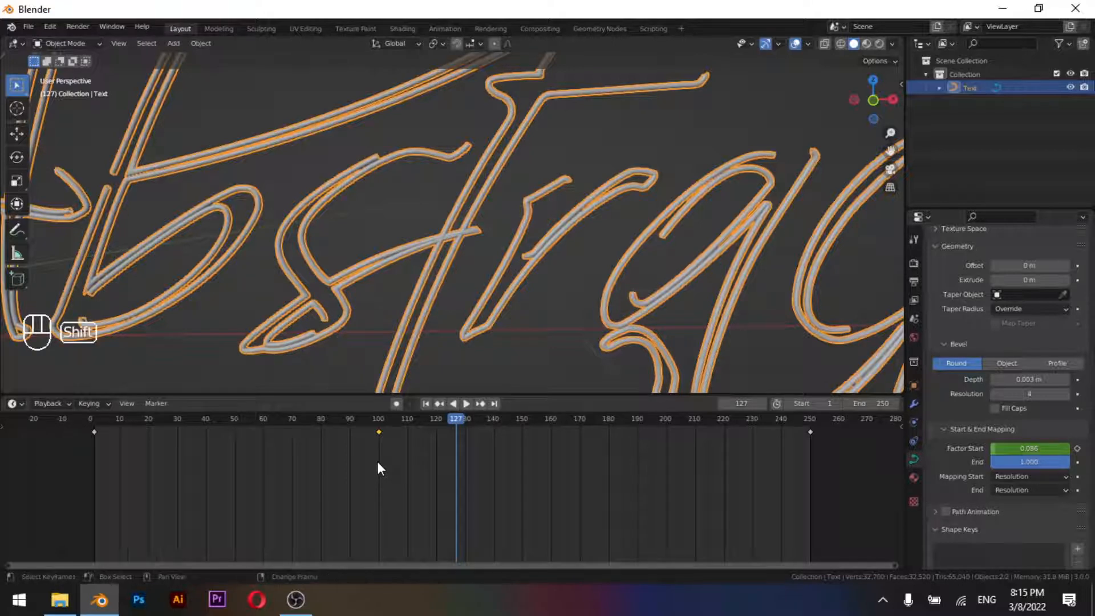
pyautogui.hotkey('shift', 'd')
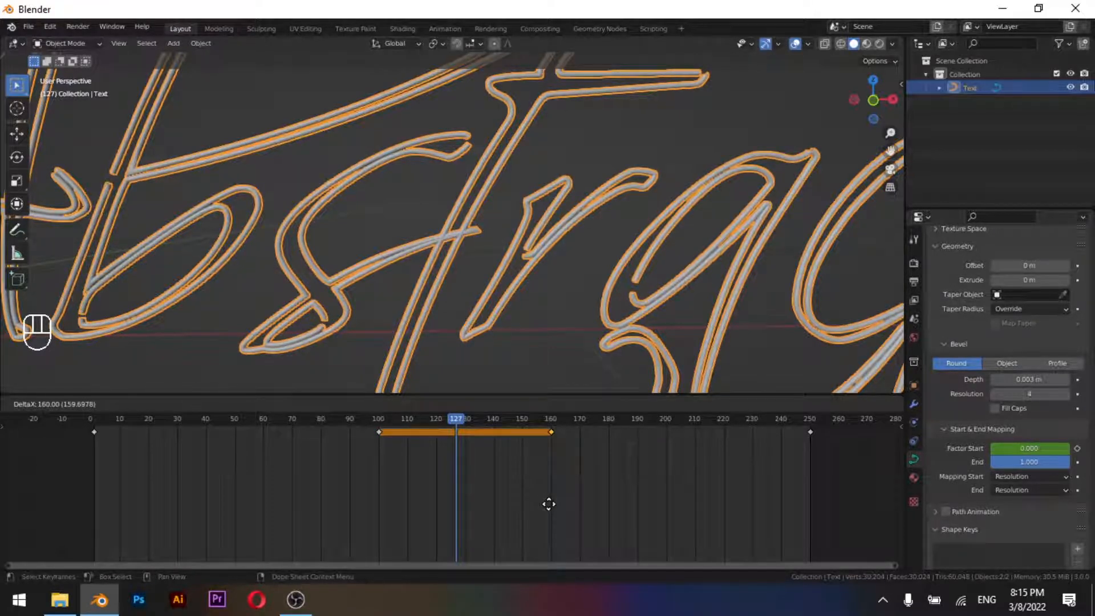
pyautogui.click(550, 506)
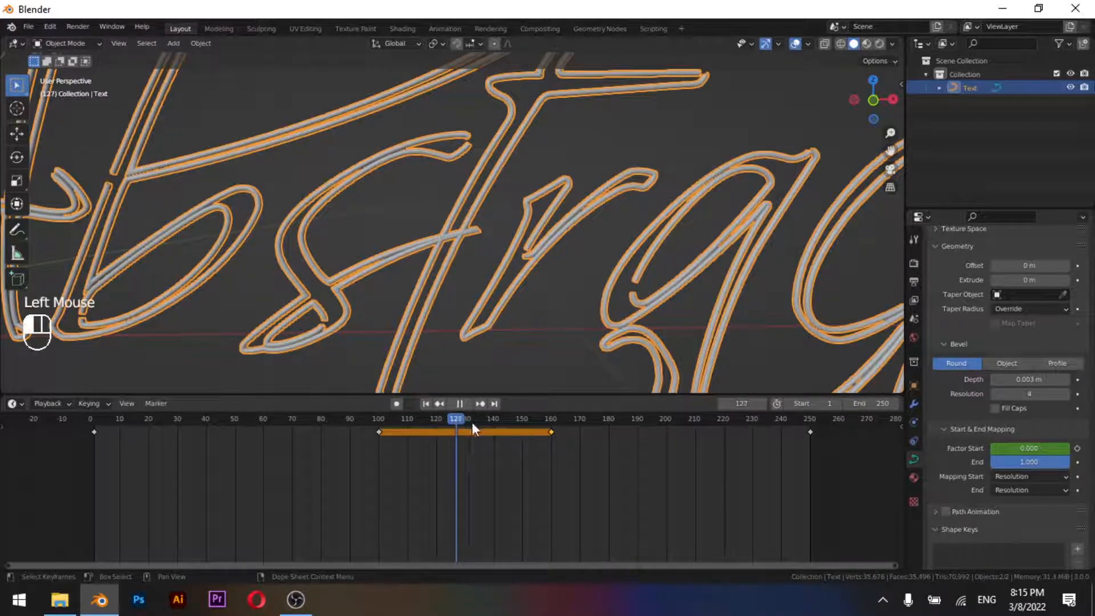
# - Check the hold between the two middle keyframes, and play the whole animation from the start with the viewport overlays hidden
pyautogui.moveTo(471, 422); pyautogui.dragTo(323, 510)
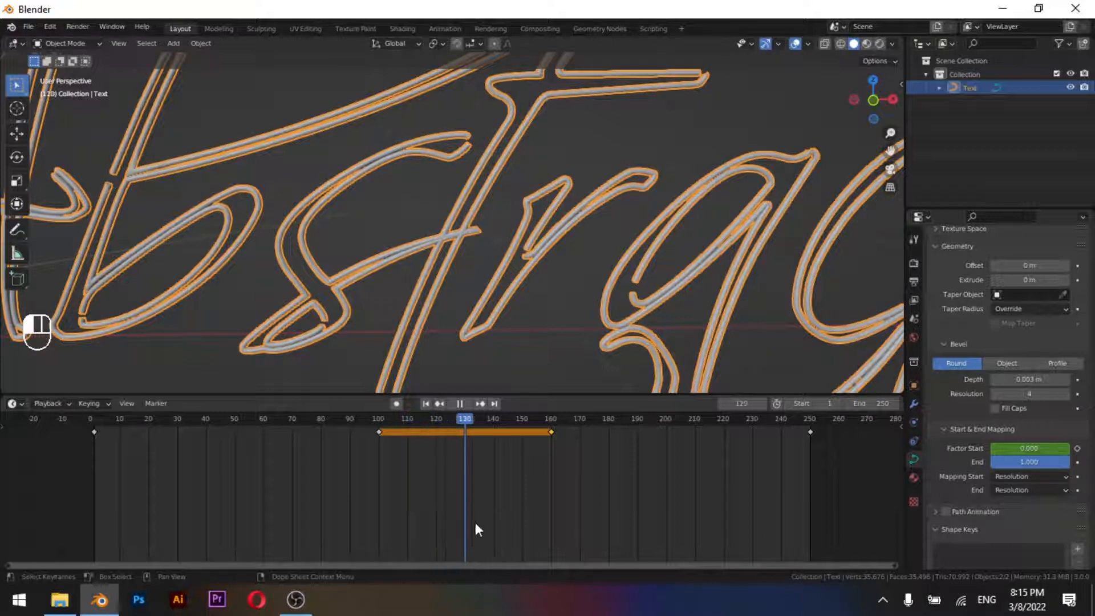
pyautogui.click(446, 521)
pyautogui.press('space')
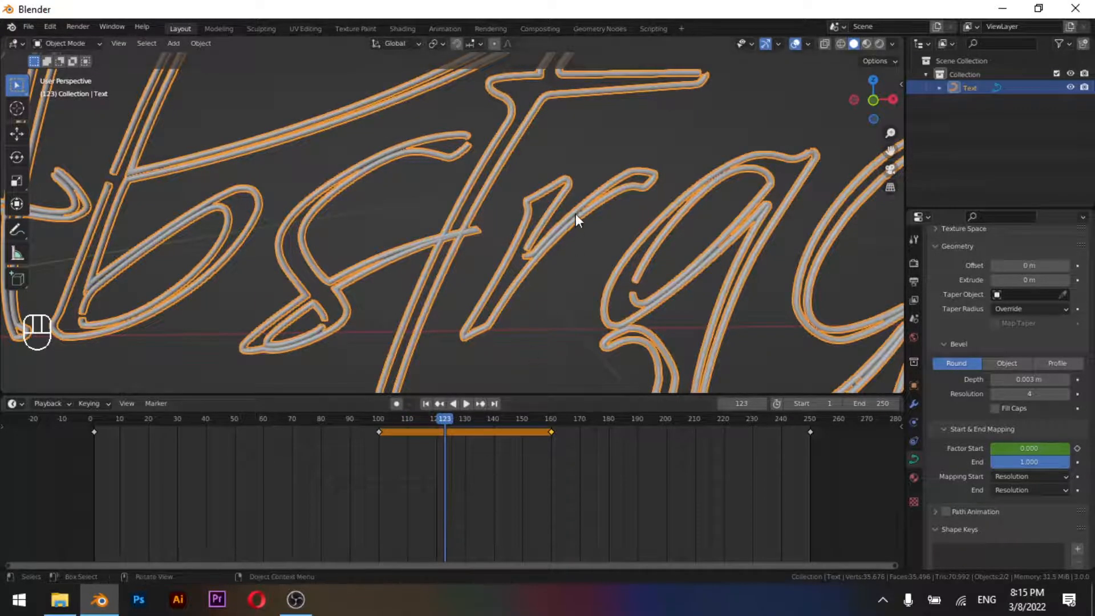
pyautogui.scroll(-3, 570, 257)
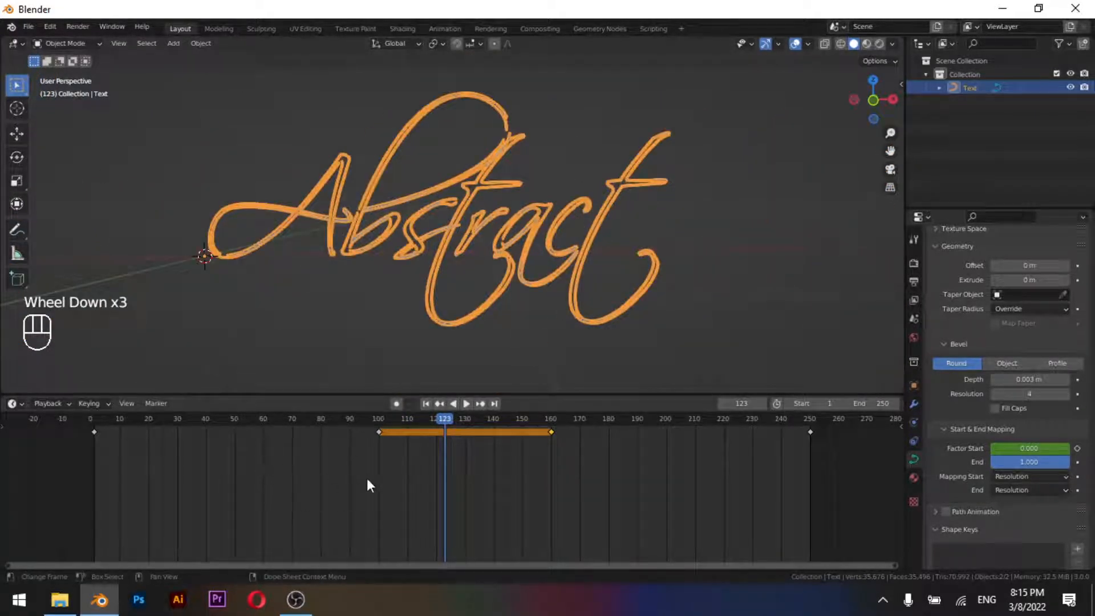
pyautogui.moveTo(418, 420); pyautogui.dragTo(104, 494)
pyautogui.press('space')
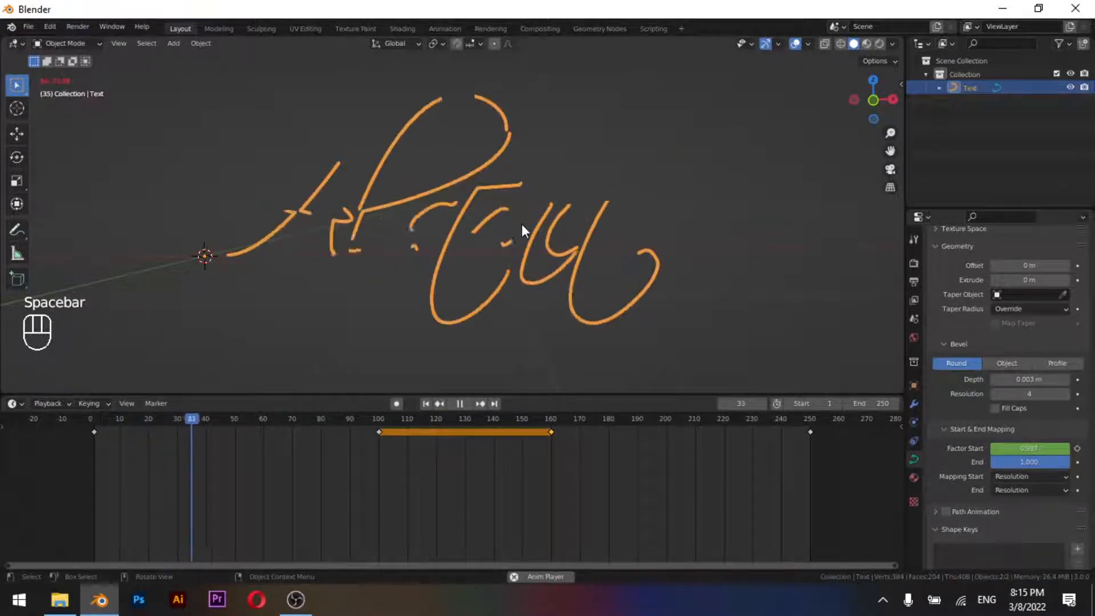
pyautogui.hotkey('shift', 'alt', 'z')
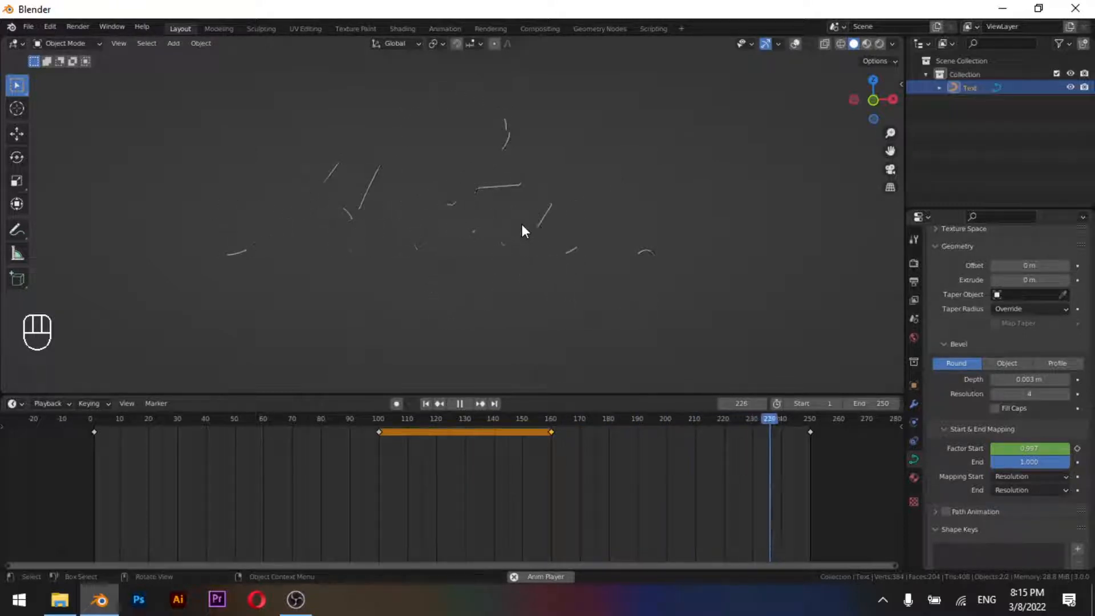
pyautogui.press('Escape')
# - Show the viewport overlays again and move the hold's ending keyframe to frame 210
pyautogui.hotkey('shift', 'alt', 'z')
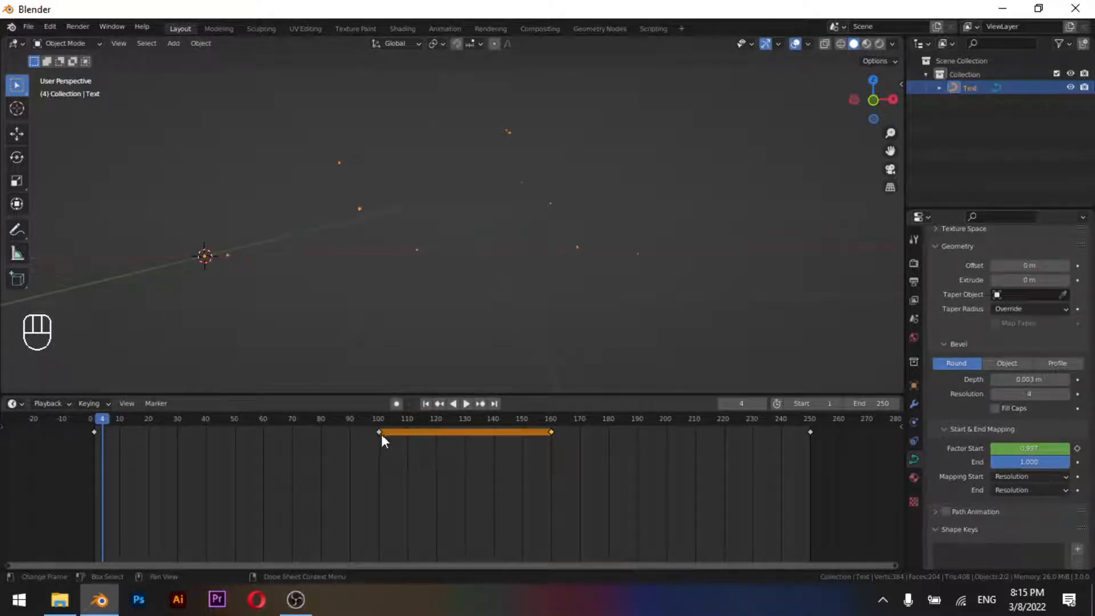
pyautogui.moveTo(565, 479); pyautogui.dragTo(379, 451)
pyautogui.click(526, 436)
# - Play the animation with the longer hold and overlays hidden, and bring the overlays back after stopping
pyautogui.press('space')
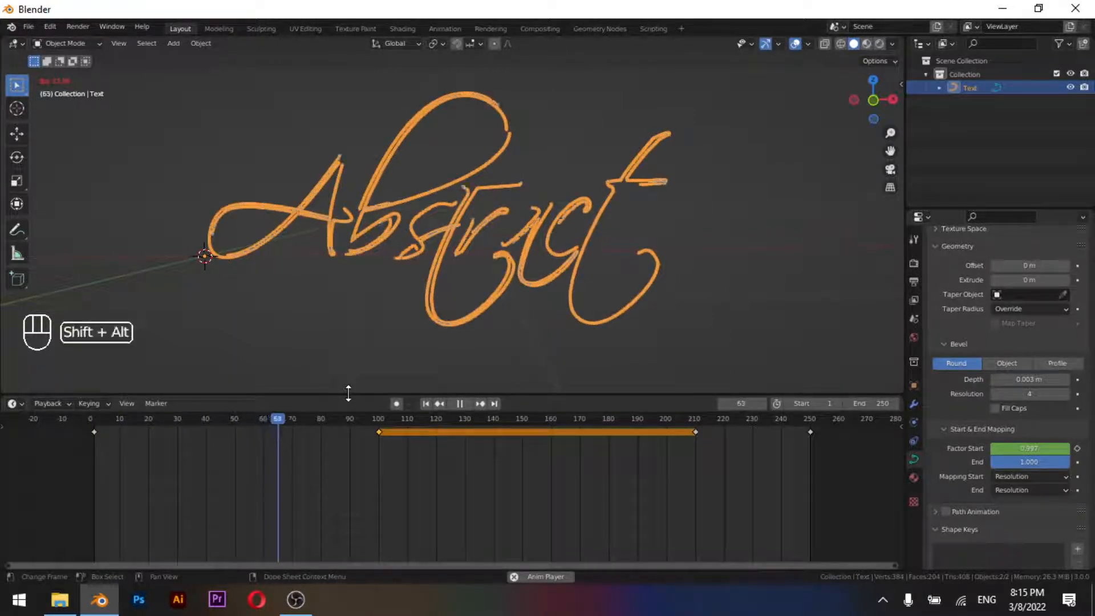
pyautogui.hotkey('shift', 'alt', 'z')
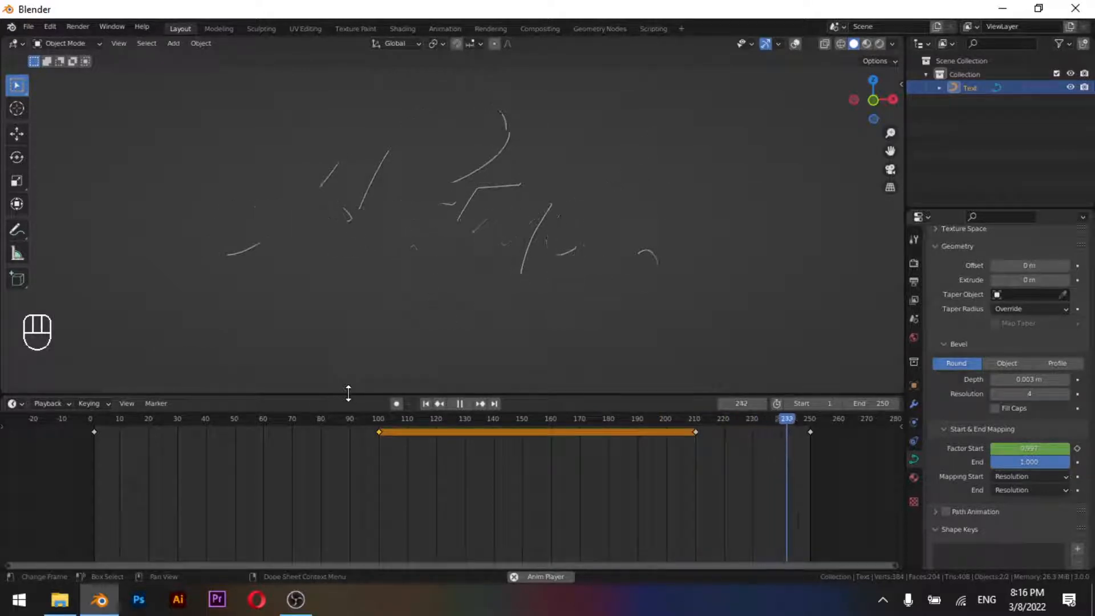
pyautogui.press('Escape')
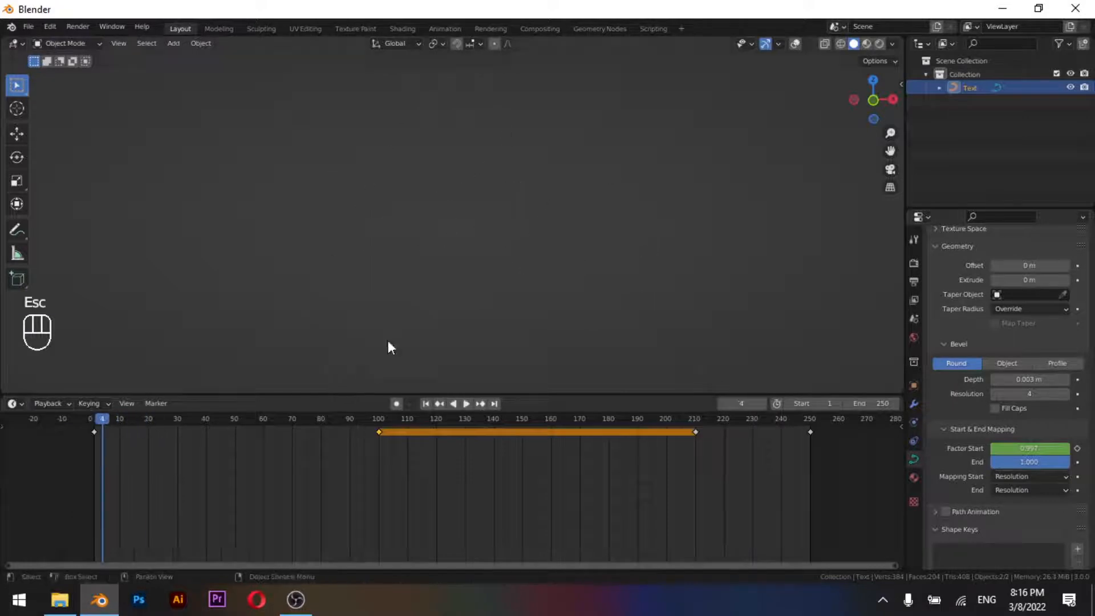
pyautogui.hotkey('shift', 'alt', 'z')
# - Enlarge the timeline area below the 3D view and turn it into a Shader Editor
pyautogui.scroll(2, 679, 310)
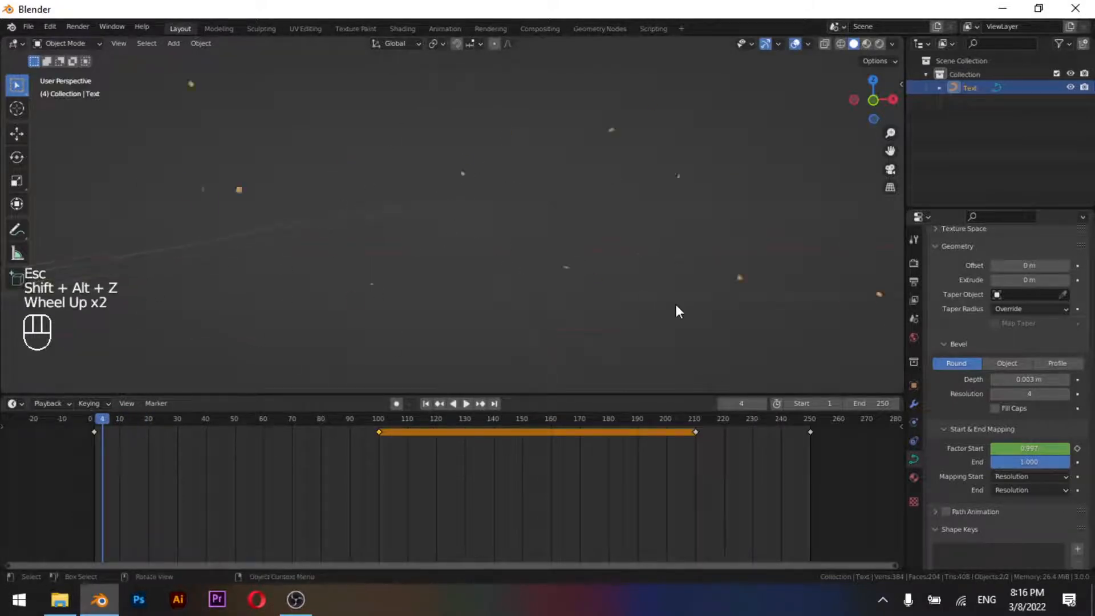
pyautogui.scroll(1, 675, 308)
pyautogui.moveTo(673, 307); pyautogui.dragTo(619, 297, button='middle')
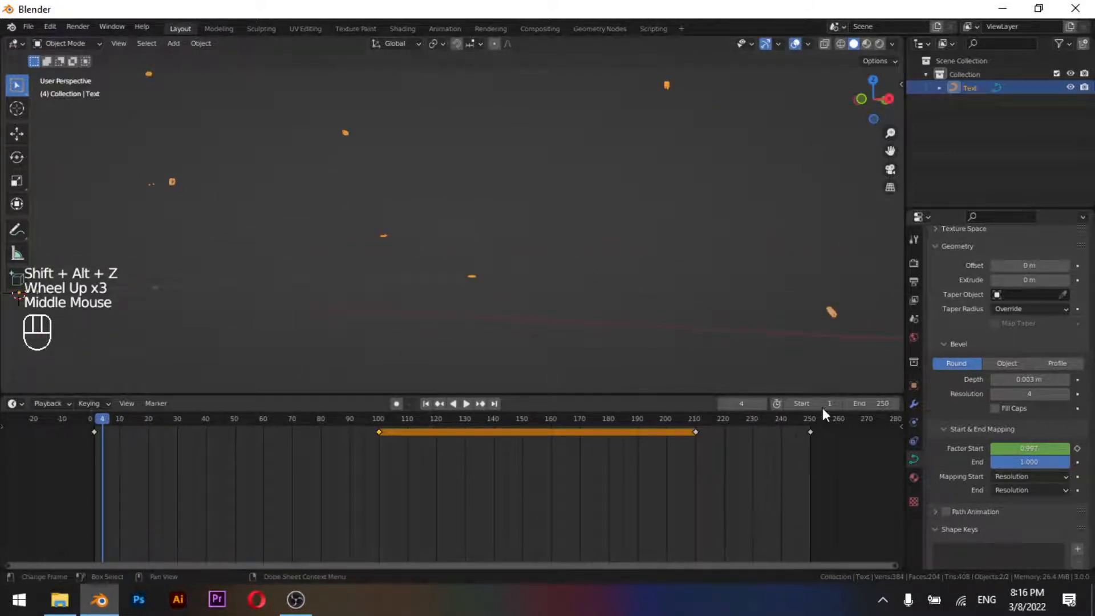
pyautogui.scroll(-3, 822, 408)
pyautogui.moveTo(616, 240); pyautogui.dragTo(631, 281, button='middle')
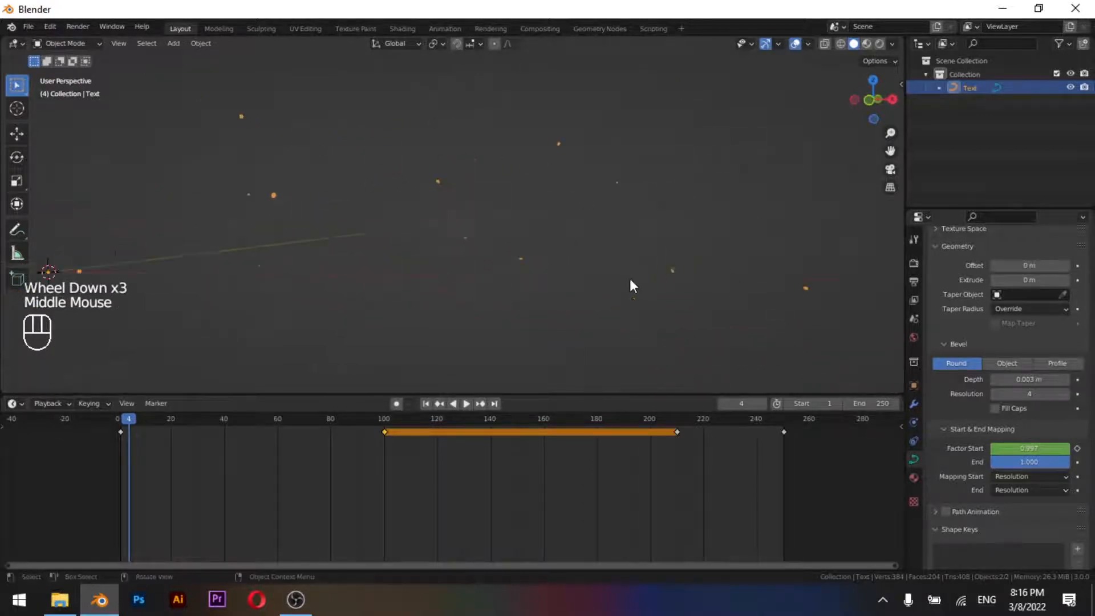
pyautogui.scroll(-1, 631, 282)
pyautogui.moveTo(579, 394); pyautogui.dragTo(650, 265)
pyautogui.click(12, 275)
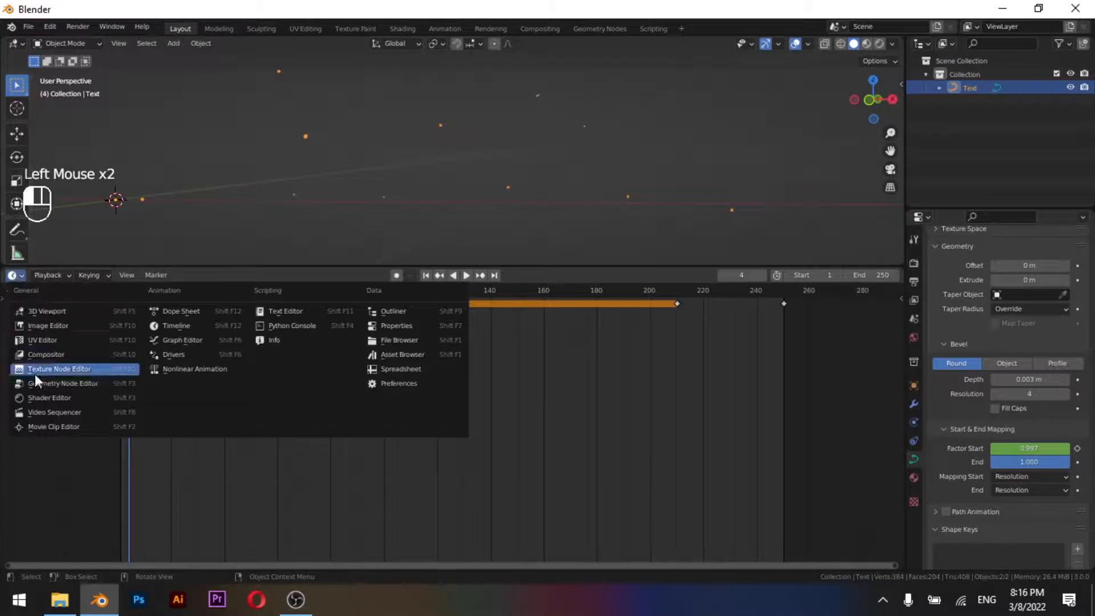
pyautogui.click(41, 393)
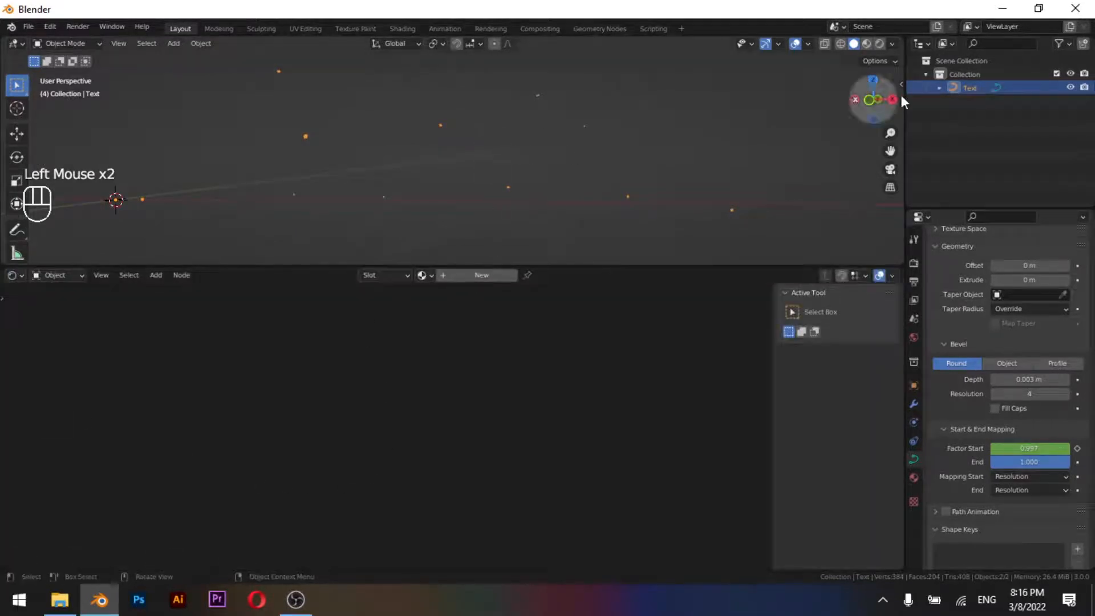
# - Show the 3D viewport in rendered shading with the overlays hidden, and enable Bloom in the render settings
pyautogui.click(913, 264)
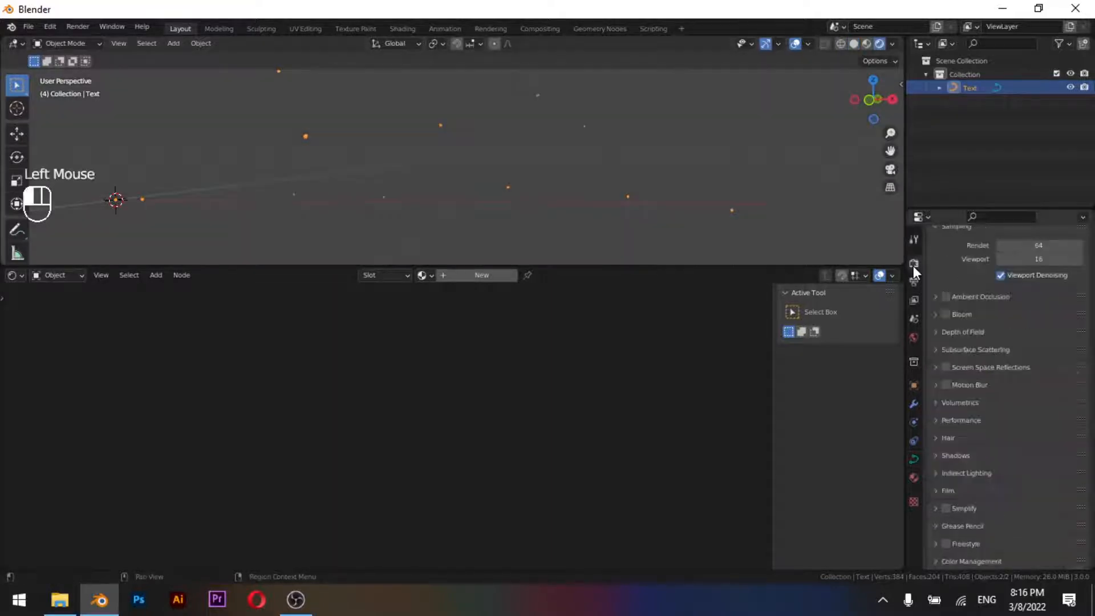
pyautogui.click(946, 315)
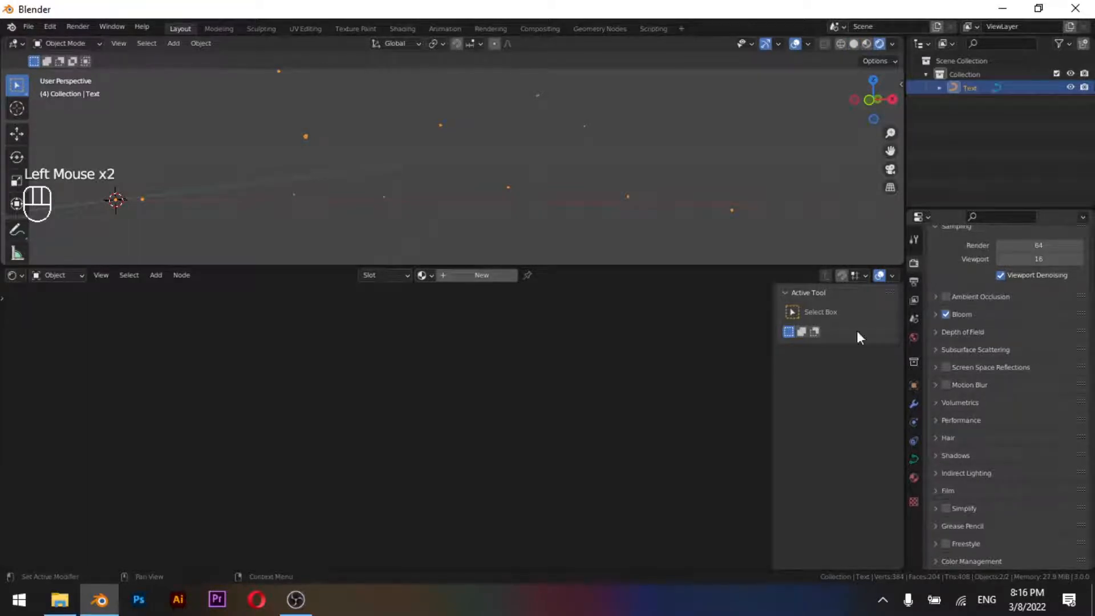
pyautogui.scroll(-2, 322, 129)
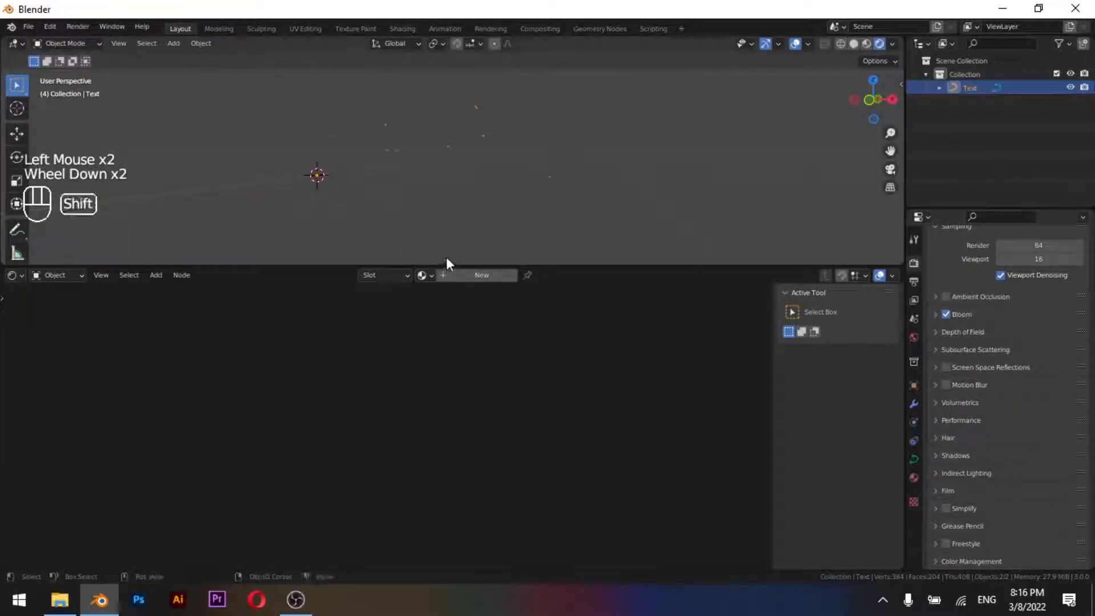
pyautogui.hotkey('shift', 'alt', 'z')
# - Create a new material for the text curve and switch its Principled BSDF node to an Emission shader
pyautogui.click(472, 275)
pyautogui.scroll(5, 321, 442)
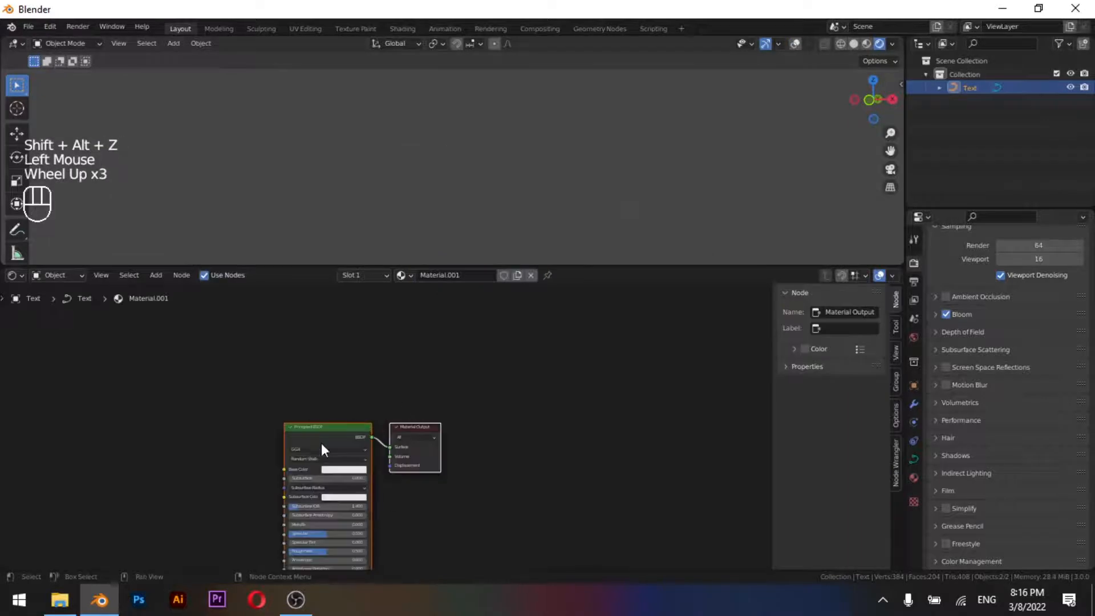
pyautogui.click(315, 444)
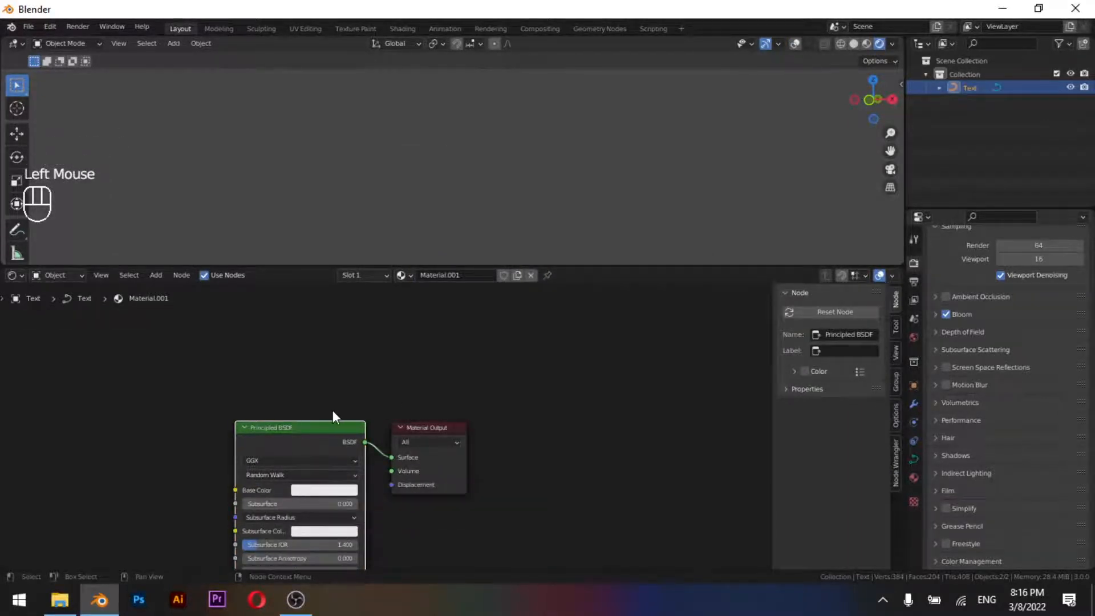
pyautogui.hotkey('shift', 's')
pyautogui.moveTo(333, 410)
pyautogui.moveTo(304, 440)
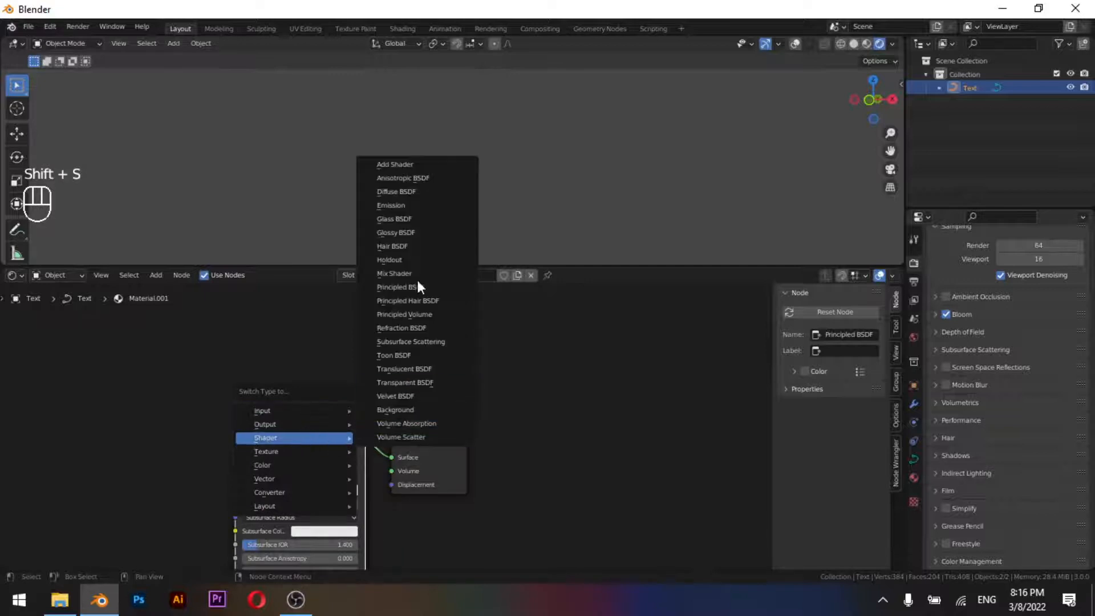
pyautogui.click(409, 205)
# - Add a ColorRamp node beside the Emission node and connect its Color output to the Emission color
pyautogui.scroll(3, 502, 445)
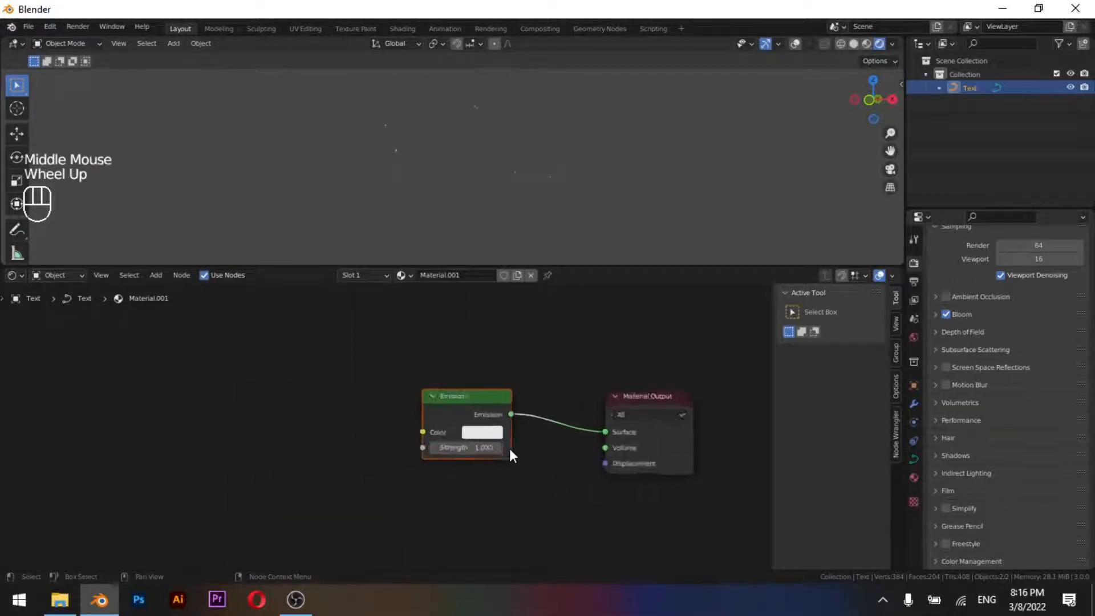
pyautogui.scroll(2, 508, 448)
pyautogui.moveTo(468, 473); pyautogui.dragTo(402, 458, button='middle')
pyautogui.moveTo(354, 411); pyautogui.dragTo(519, 438, button='middle')
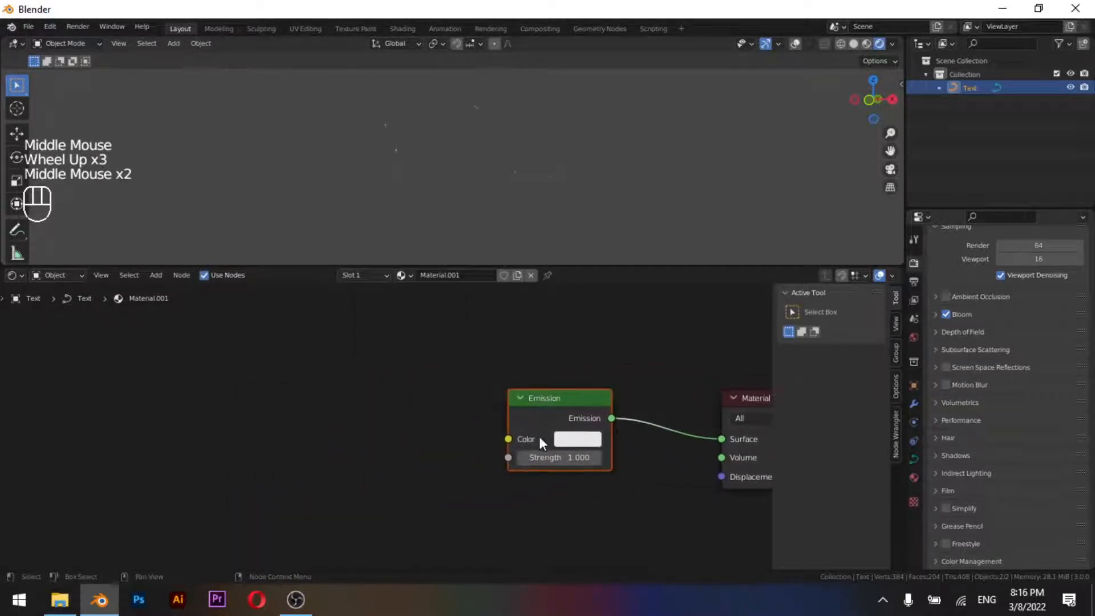
pyautogui.hotkey('shift', 'a')
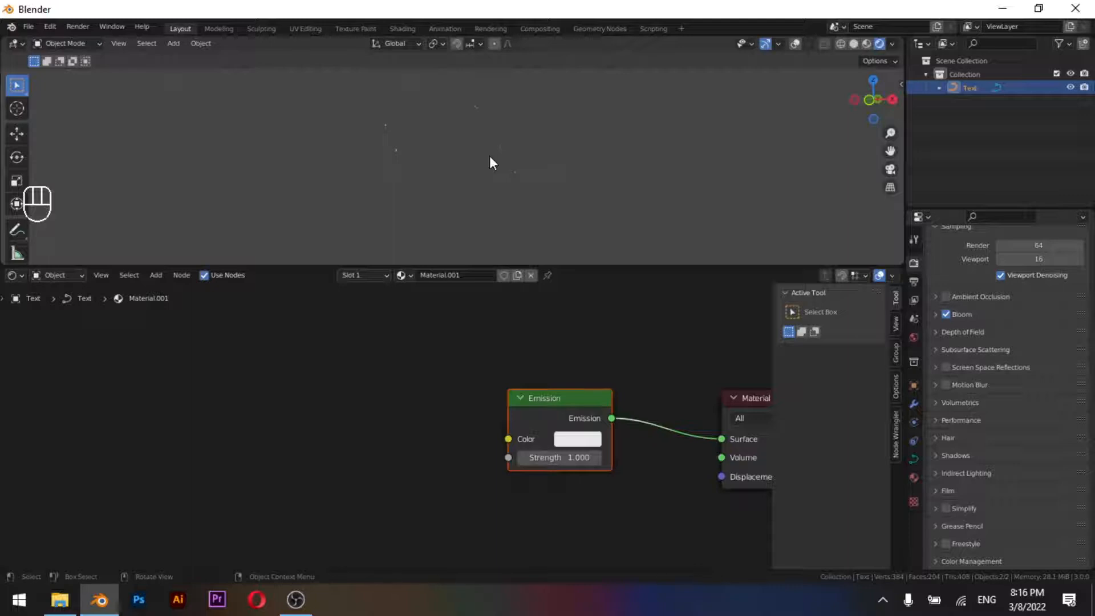
pyautogui.hotkey('shift', 'a')
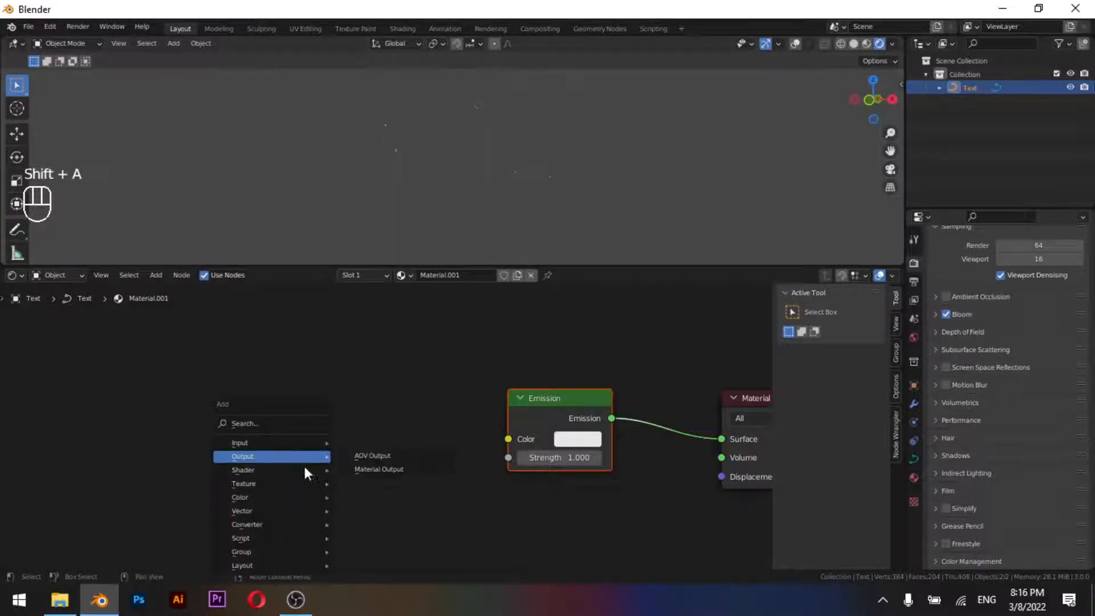
pyautogui.moveTo(282, 522)
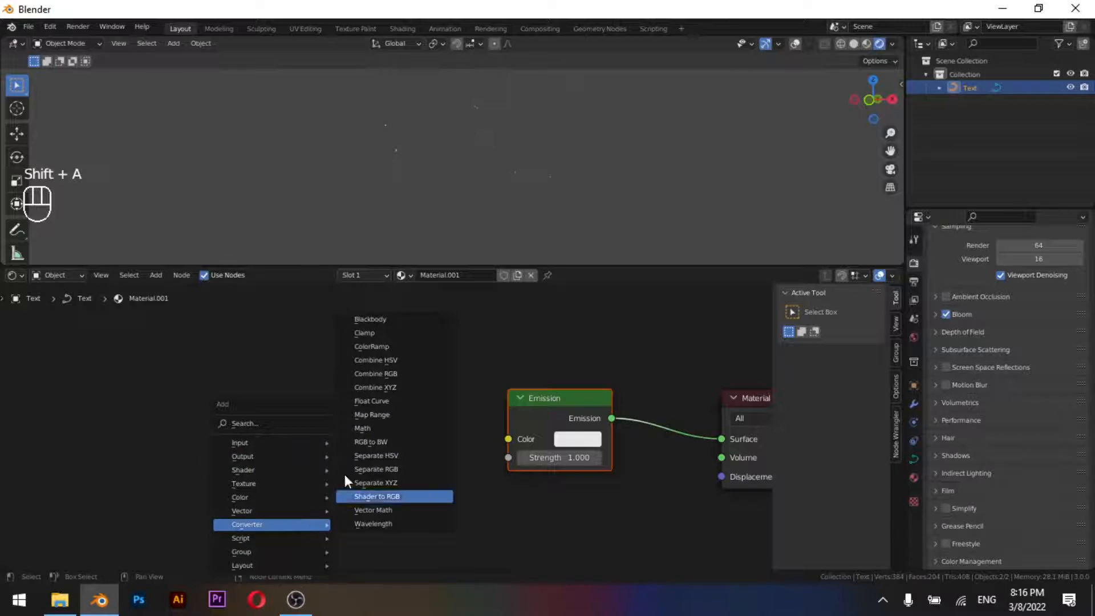
pyautogui.click(382, 346)
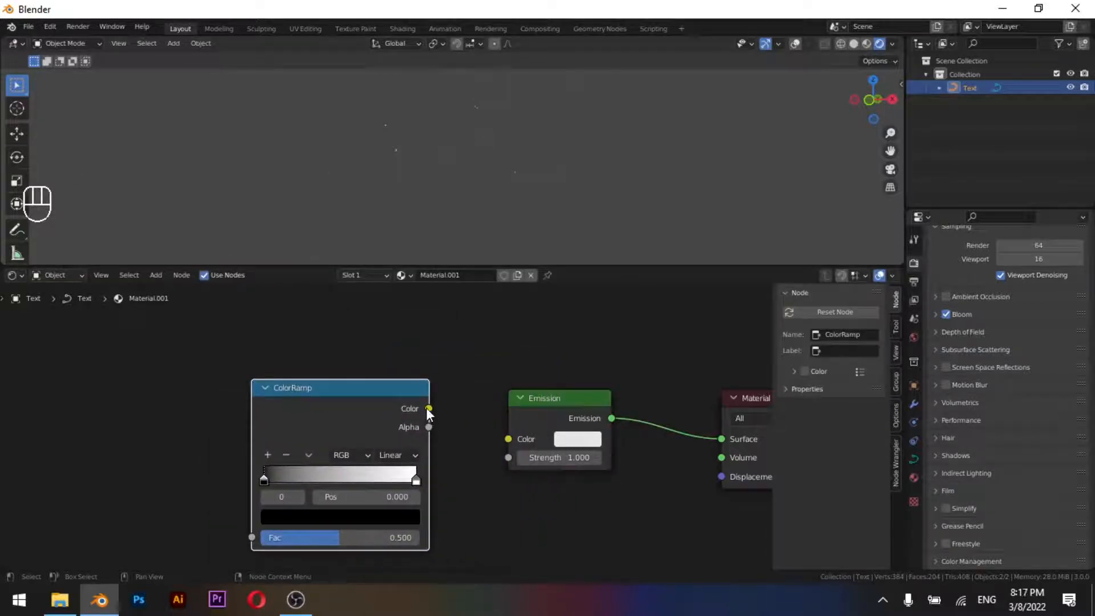
pyautogui.moveTo(428, 409); pyautogui.dragTo(522, 440)
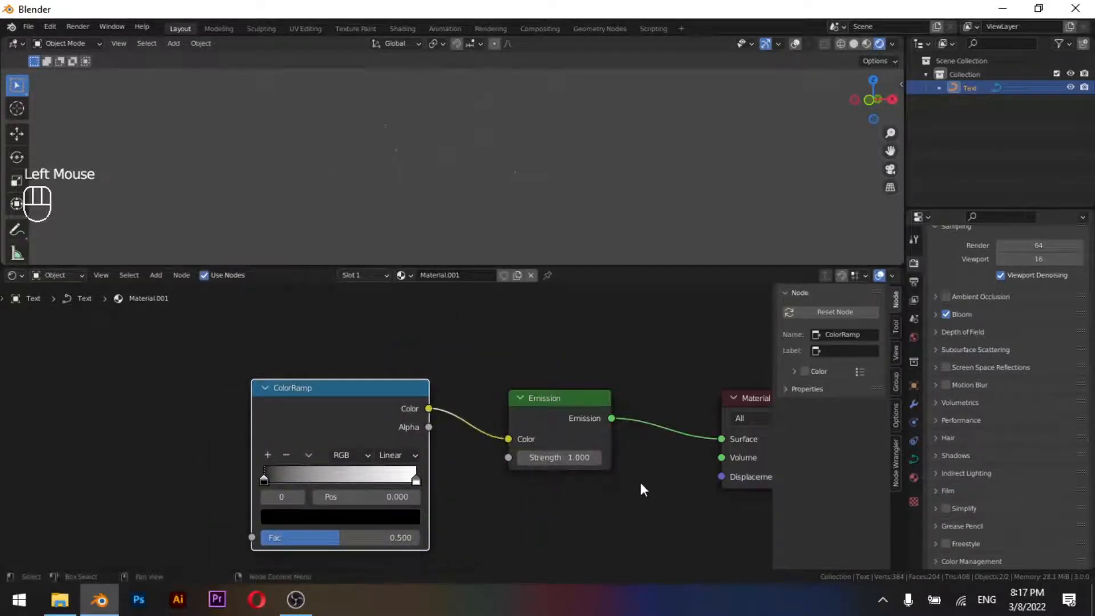
# - Set the Emission node's strength to 10
pyautogui.doubleClick(550, 458)
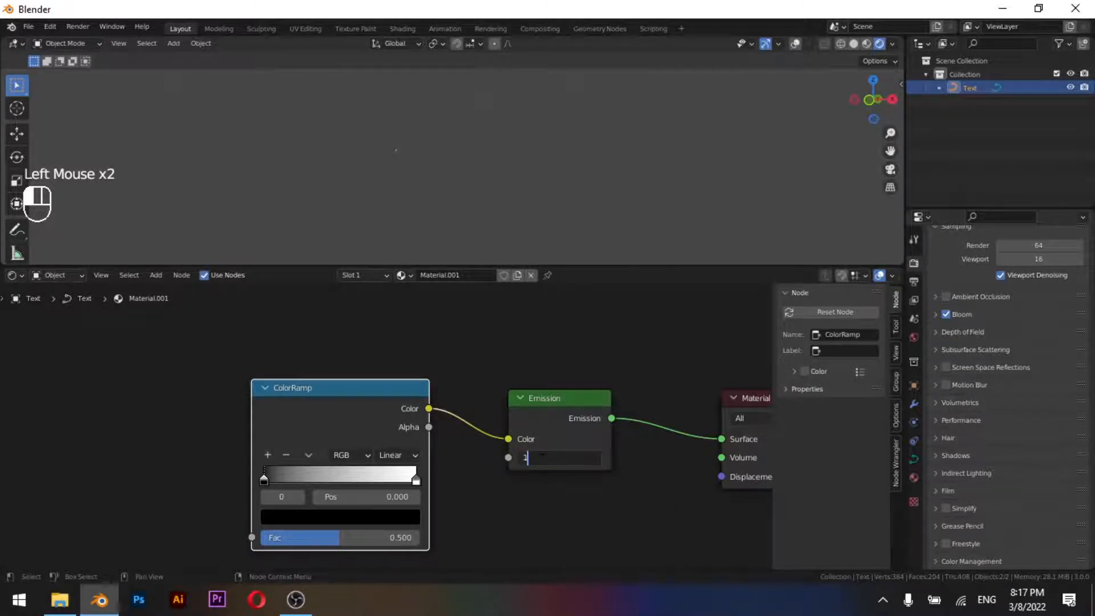
pyautogui.write('10')
pyautogui.press('Return')
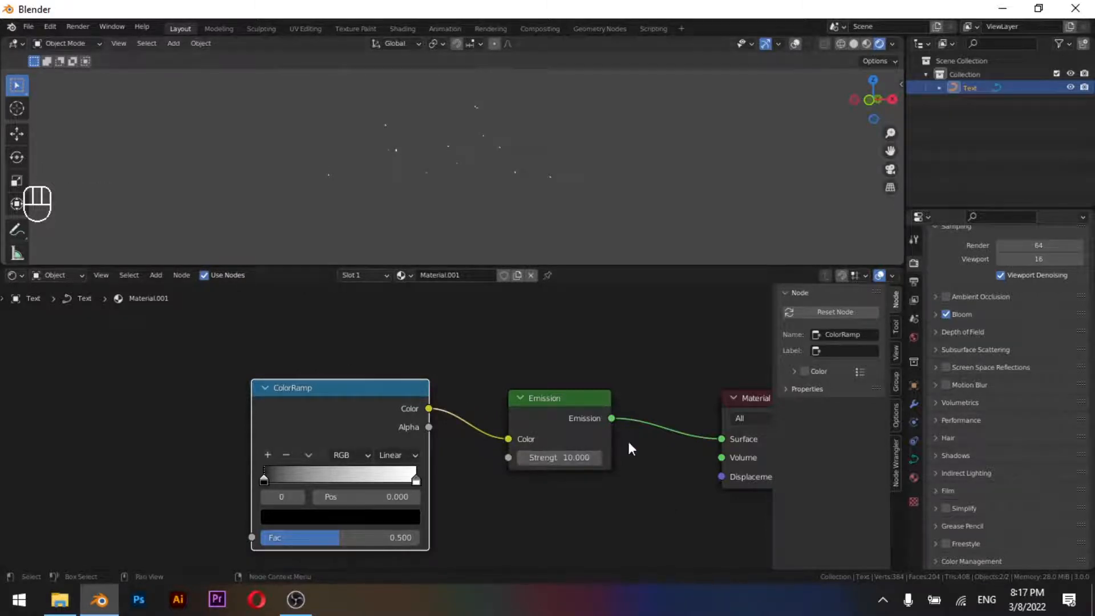
# - Darken the world background color to pure black
pyautogui.click(914, 339)
pyautogui.click(1029, 347)
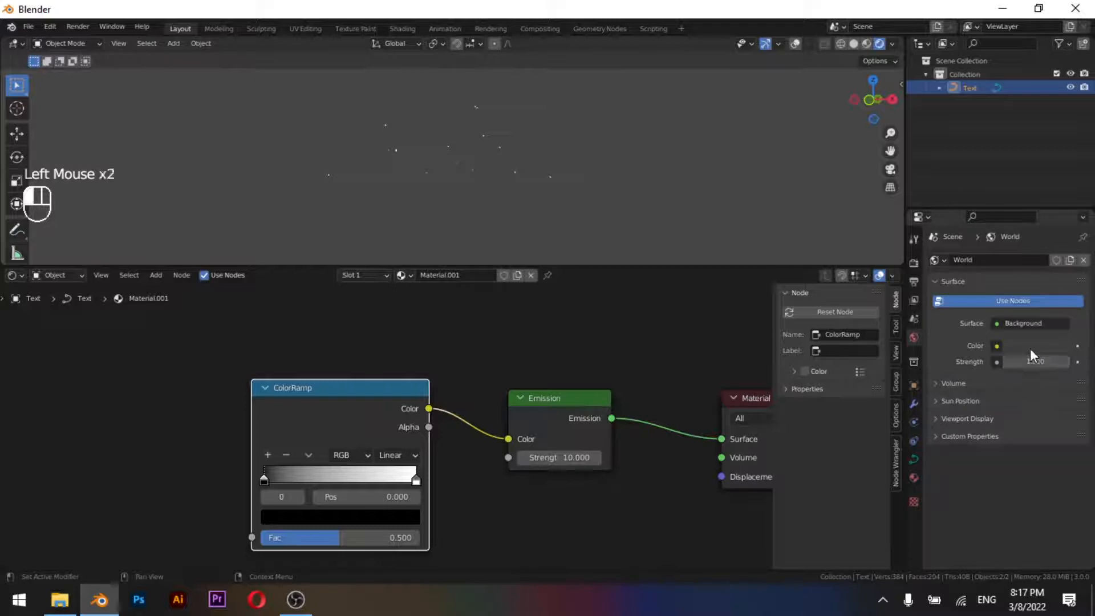
pyautogui.click(1052, 347)
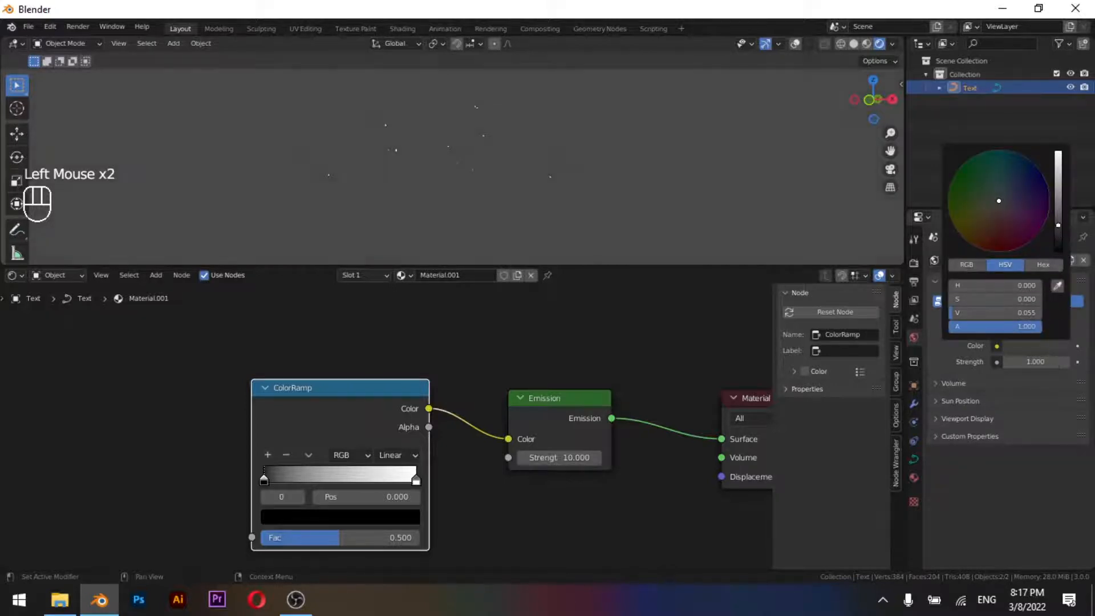
pyautogui.moveTo(1058, 226); pyautogui.dragTo(1059, 255)
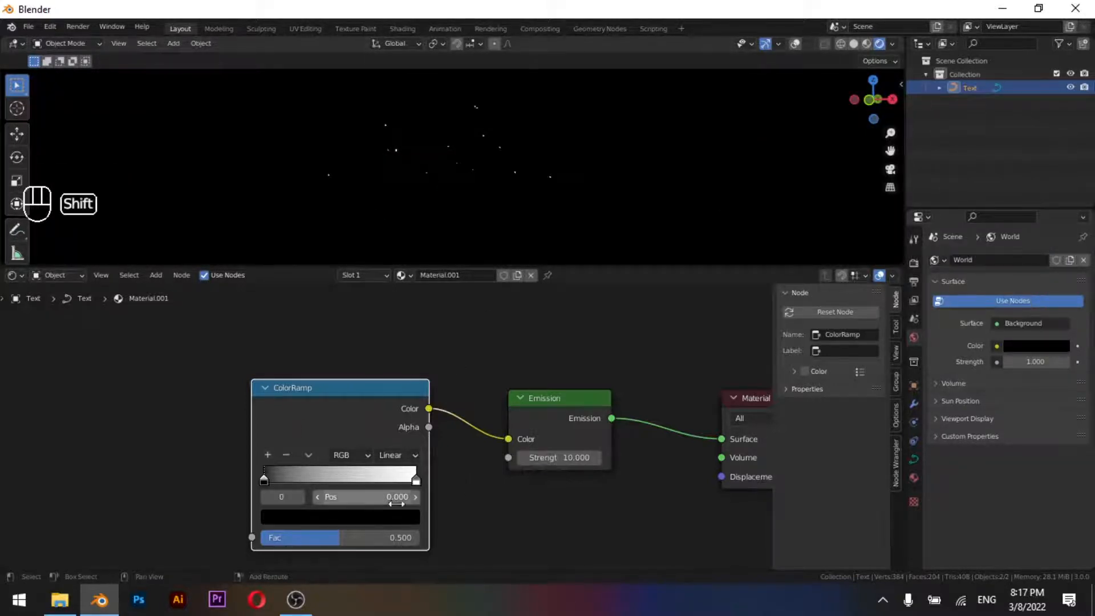
# - Add Texture Coordinate and Mapping nodes for the ColorRamp, delete the Image Texture node, and feed the Mapping vector into the ColorRamp's Fac
pyautogui.keyDown('shift'); pyautogui.moveTo(417, 503); pyautogui.dragTo(501, 463, button='middle'); pyautogui.keyUp('shift')
pyautogui.hotkey('ctrl', 't')
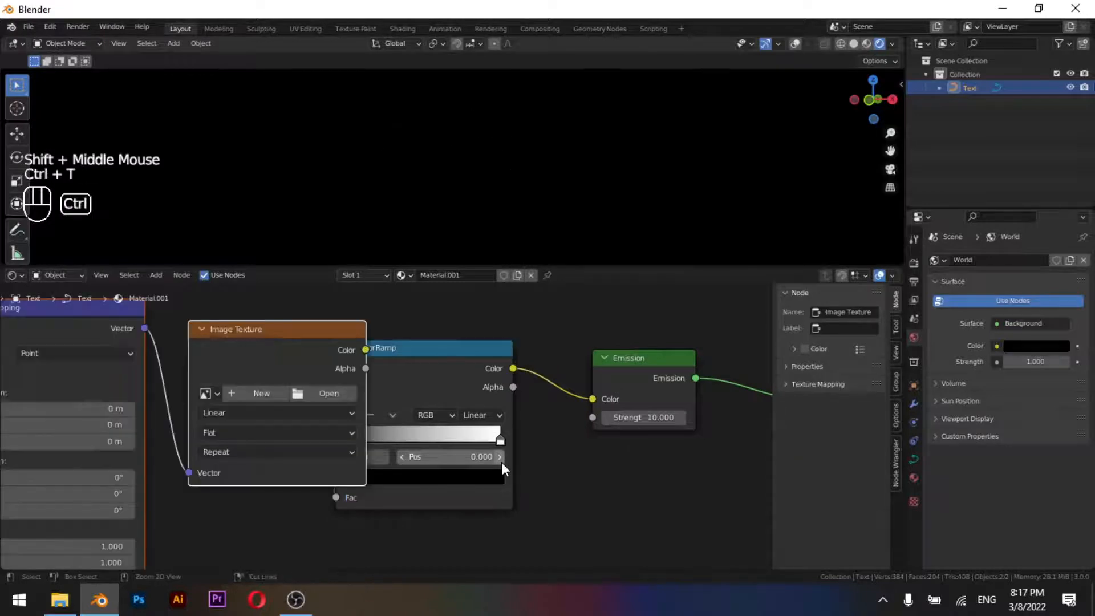
pyautogui.click(196, 409)
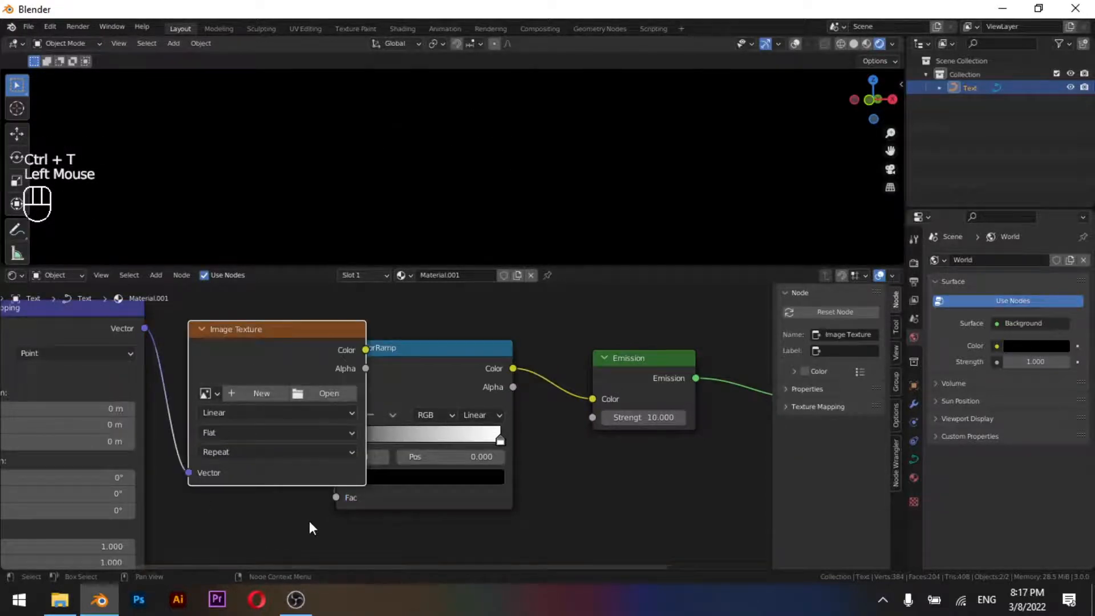
pyautogui.moveTo(309, 521); pyautogui.dragTo(426, 522, button='middle')
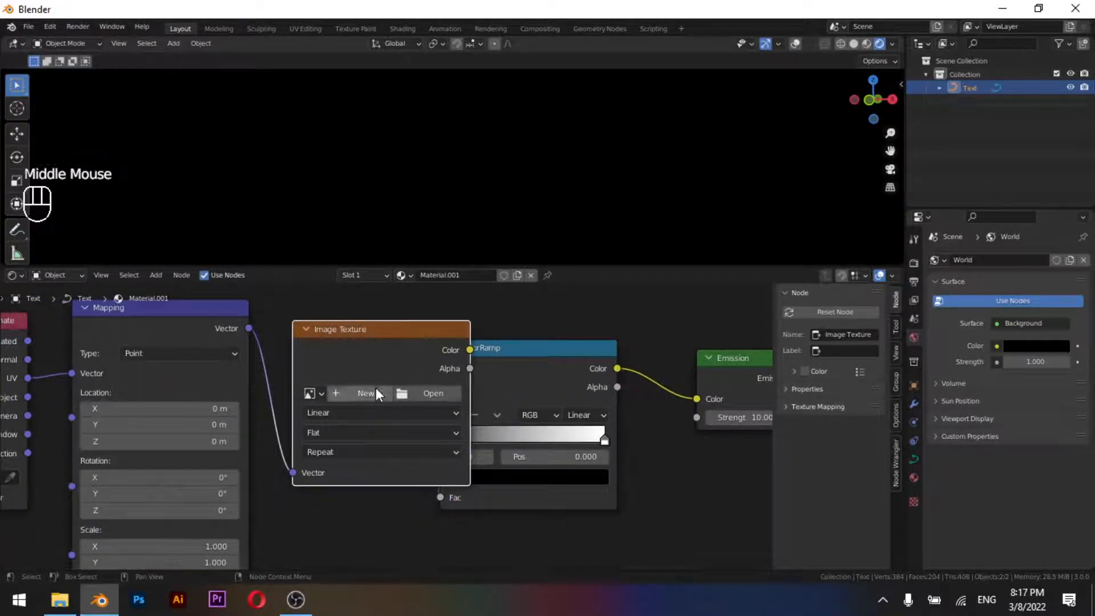
pyautogui.press('x')
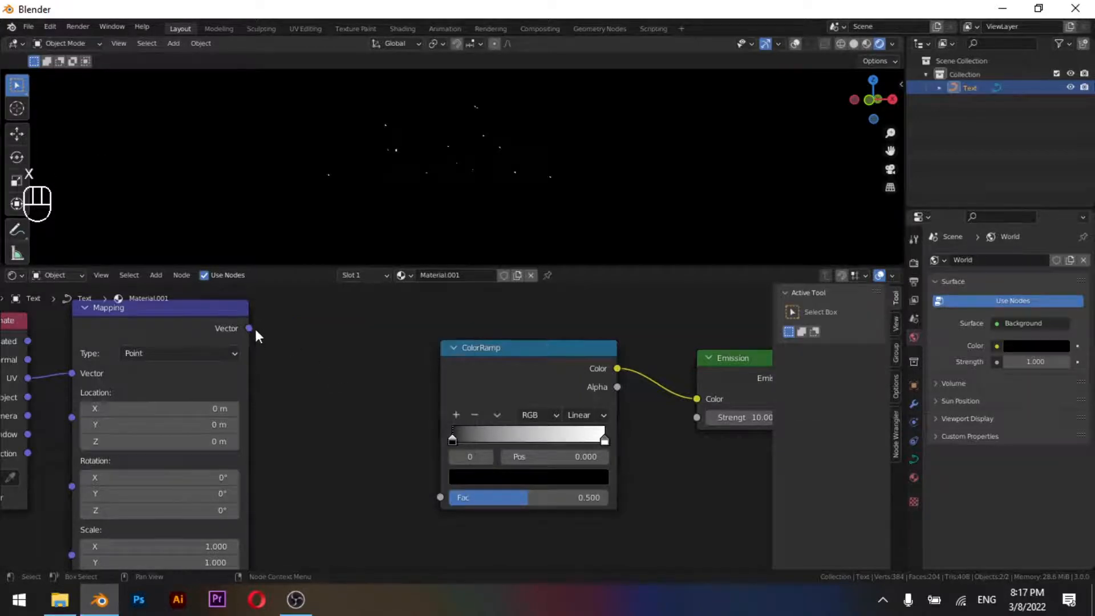
pyautogui.moveTo(252, 326); pyautogui.dragTo(433, 498)
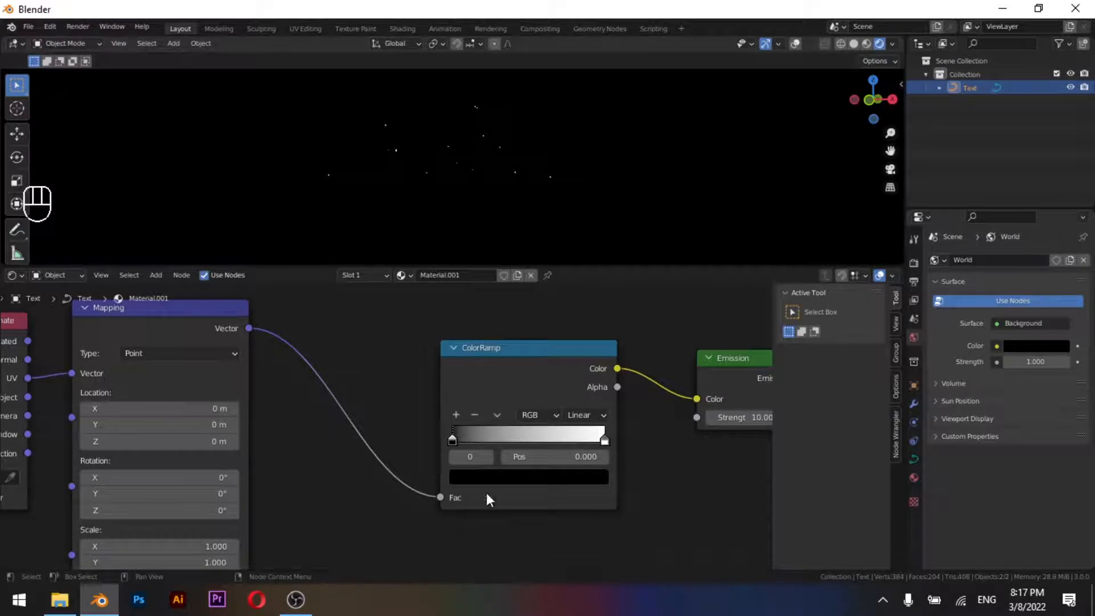
# - Change the ColorRamp's first stop, at position 0, from black to a bright magenta
pyautogui.scroll(3, 491, 483)
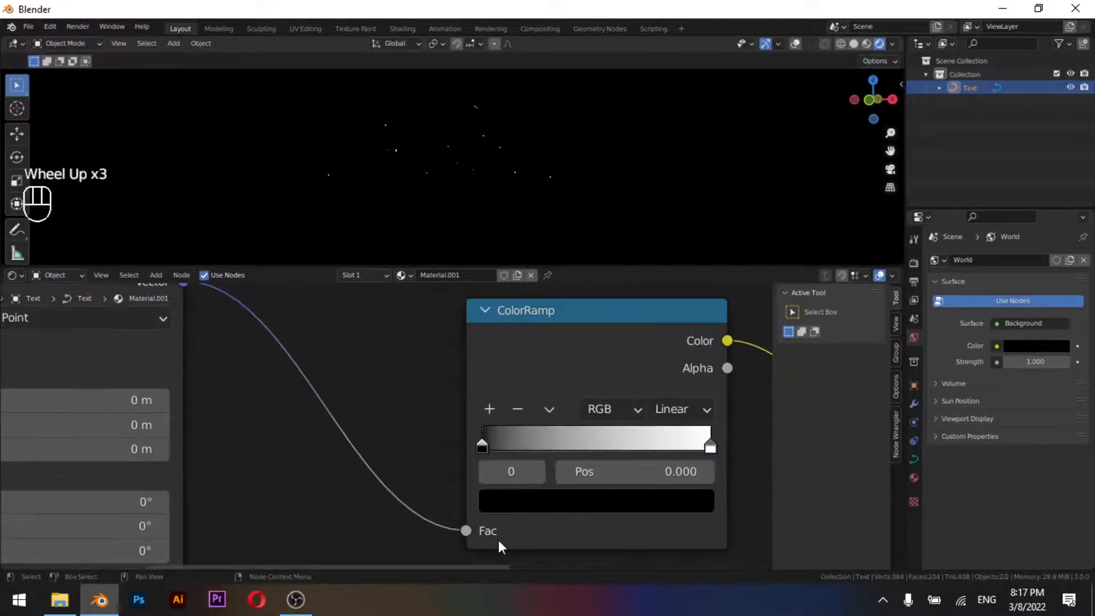
pyautogui.moveTo(498, 543); pyautogui.dragTo(422, 511, button='middle')
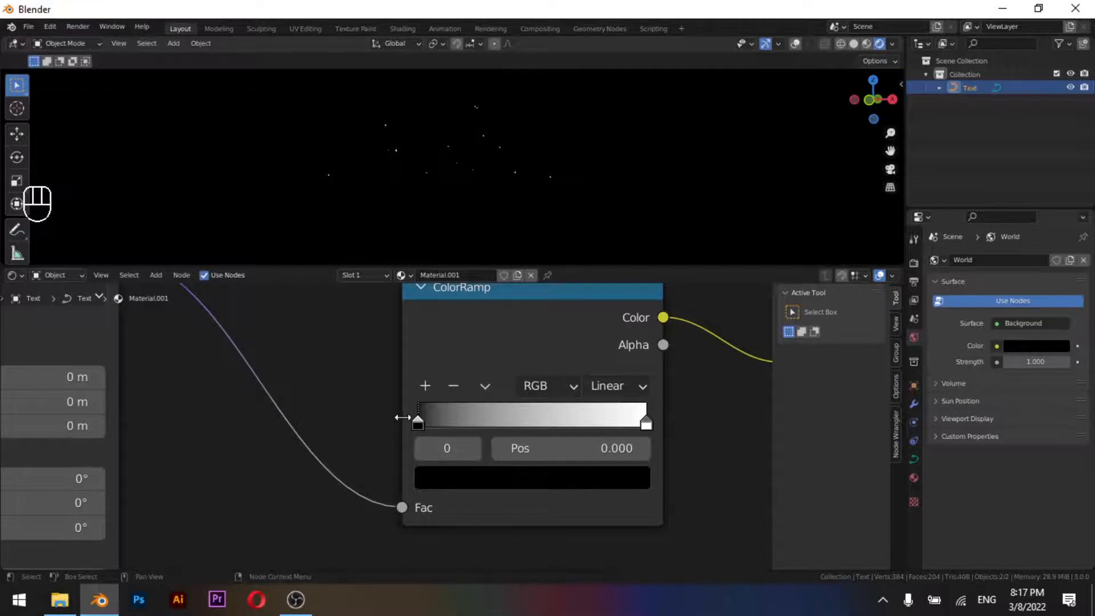
pyautogui.click(494, 482)
pyautogui.moveTo(619, 212); pyautogui.dragTo(625, 125)
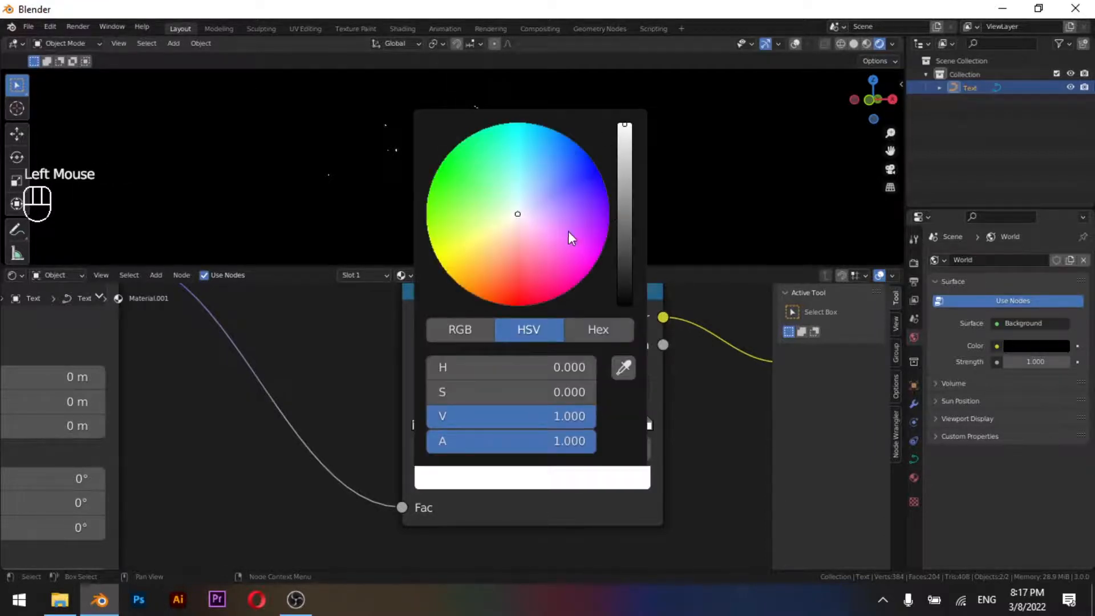
pyautogui.moveTo(568, 232); pyautogui.dragTo(594, 265)
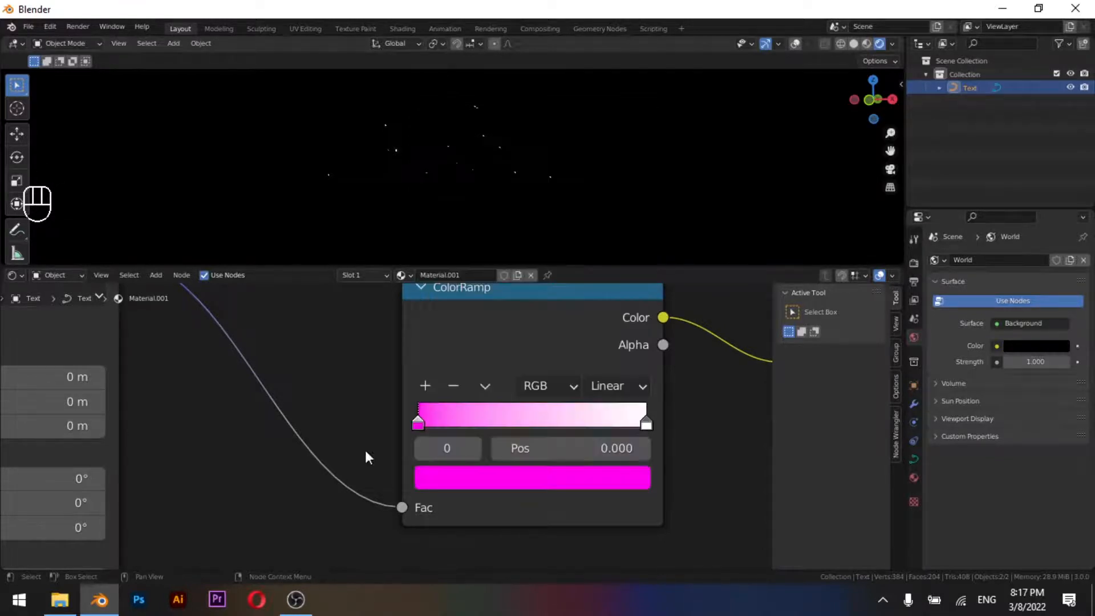
# - Make the ColorRamp's last stop, at position 1, pure red
pyautogui.click(646, 423)
pyautogui.click(621, 494)
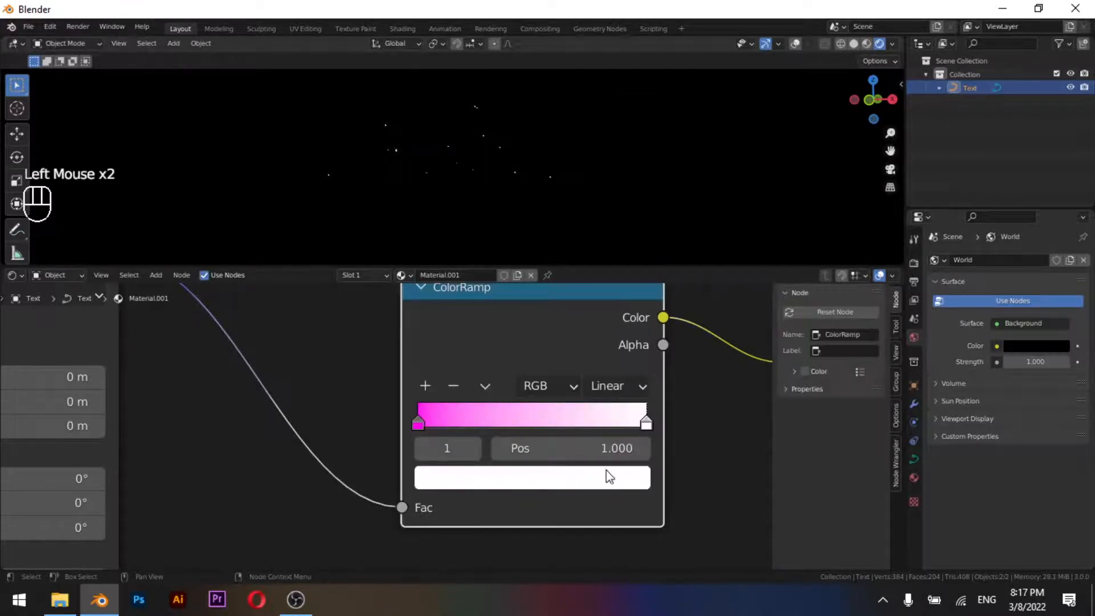
pyautogui.click(606, 477)
pyautogui.moveTo(507, 234); pyautogui.dragTo(514, 305)
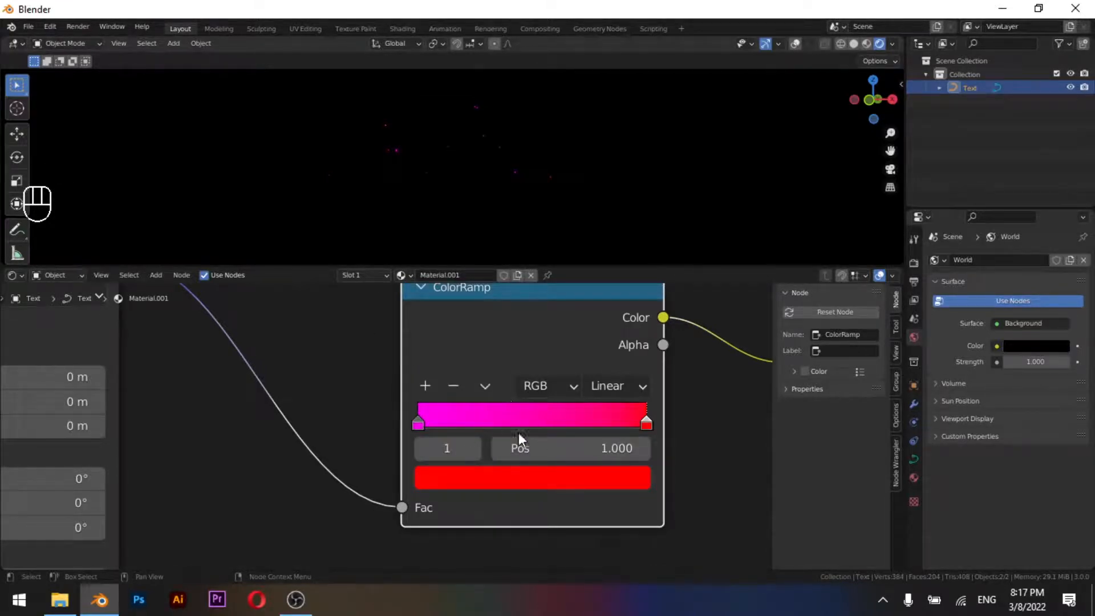
# - Set the ColorRamp's color mode to HSV and its interpolation to Far
pyautogui.click(556, 389)
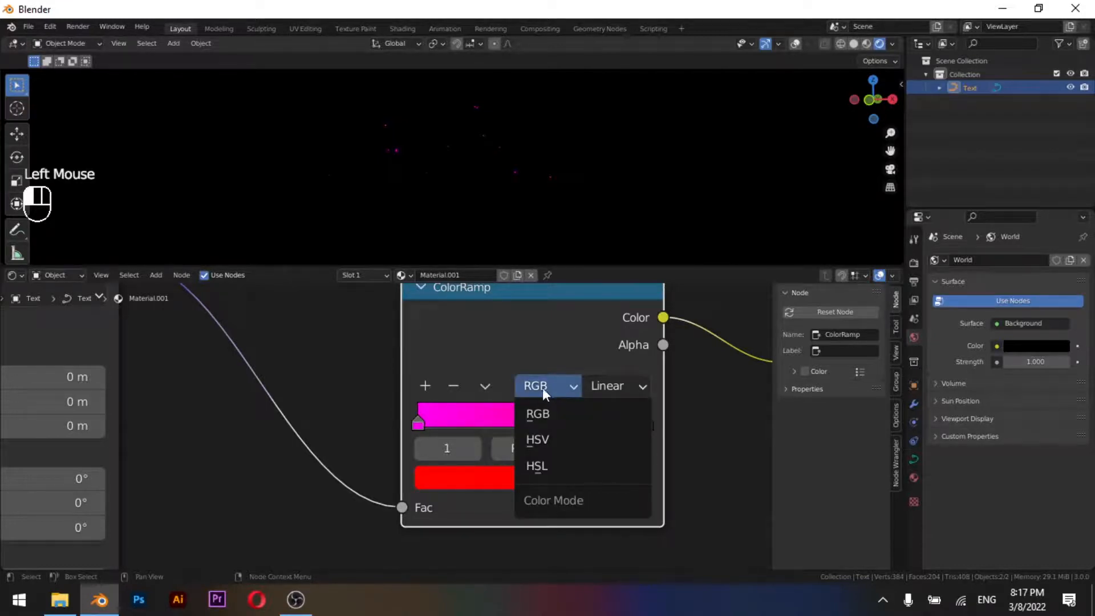
pyautogui.click(539, 444)
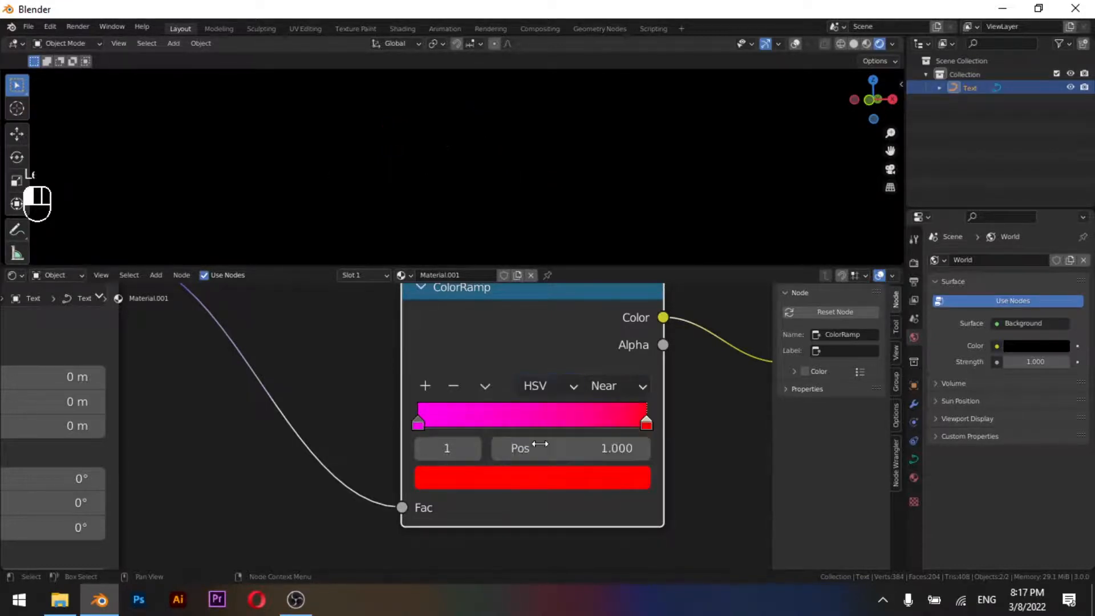
pyautogui.click(616, 381)
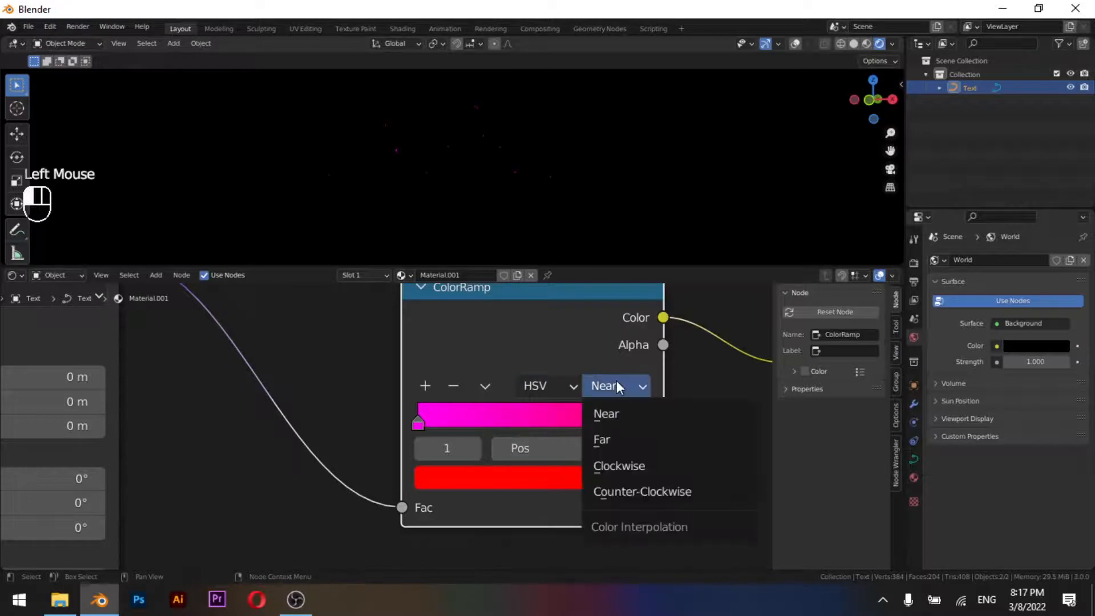
pyautogui.click(622, 445)
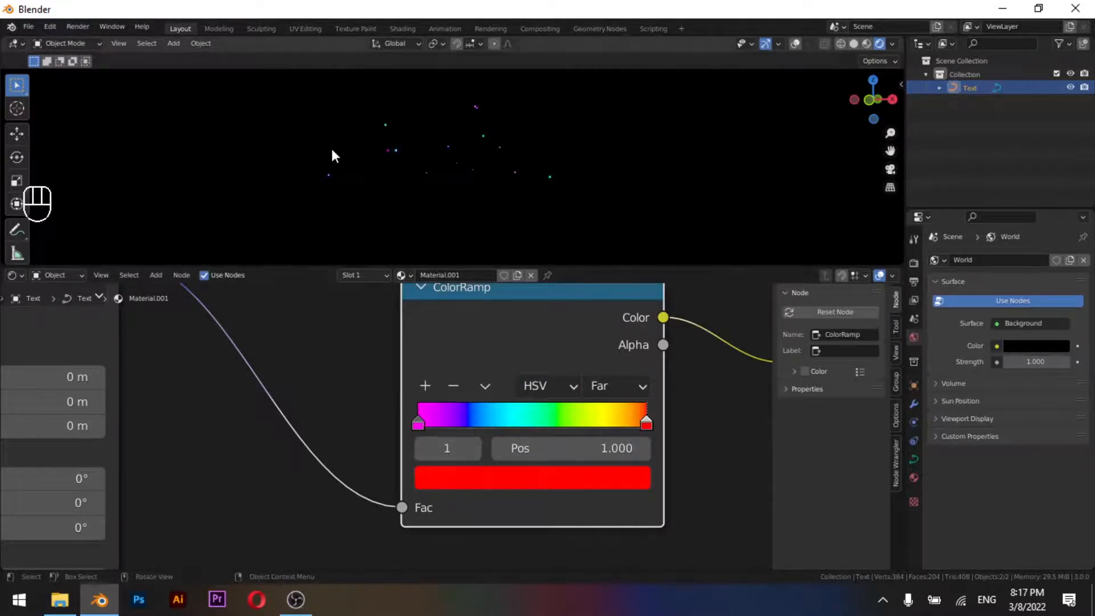
# - Step forward frame by frame through the draw-on animation to examine the glowing color gradient on the outlines
pyautogui.press('Right')
pyautogui.press('Right')
pyautogui.press('Right')
pyautogui.press('Right')
pyautogui.press('Right')
pyautogui.press('Right')
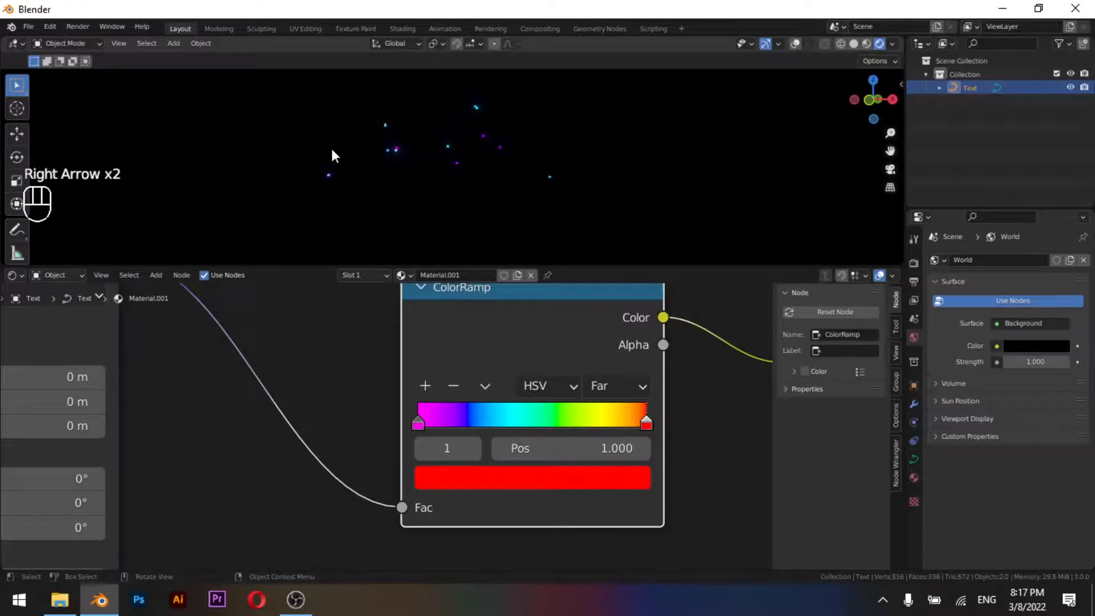
pyautogui.press('Right')
pyautogui.press('Right')
pyautogui.press('Right')
pyautogui.press('Right')
pyautogui.press('Right')
pyautogui.press('Right')
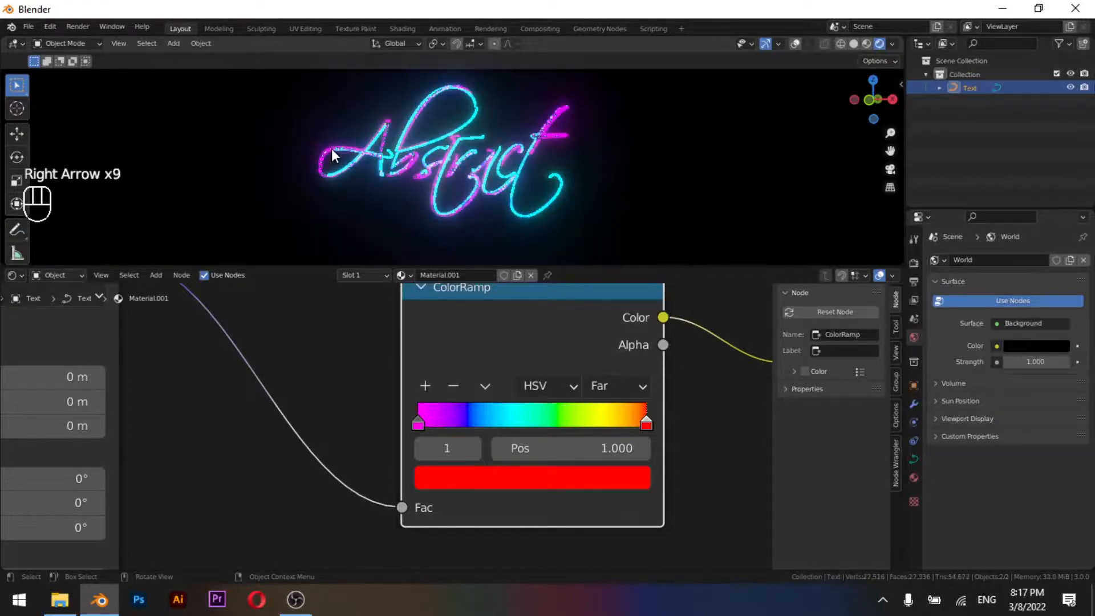
# - Move the ColorRamp's red stop to position 0.262 to compress the rainbow gradient toward the start of the ramp
pyautogui.scroll(6, 450, 163)
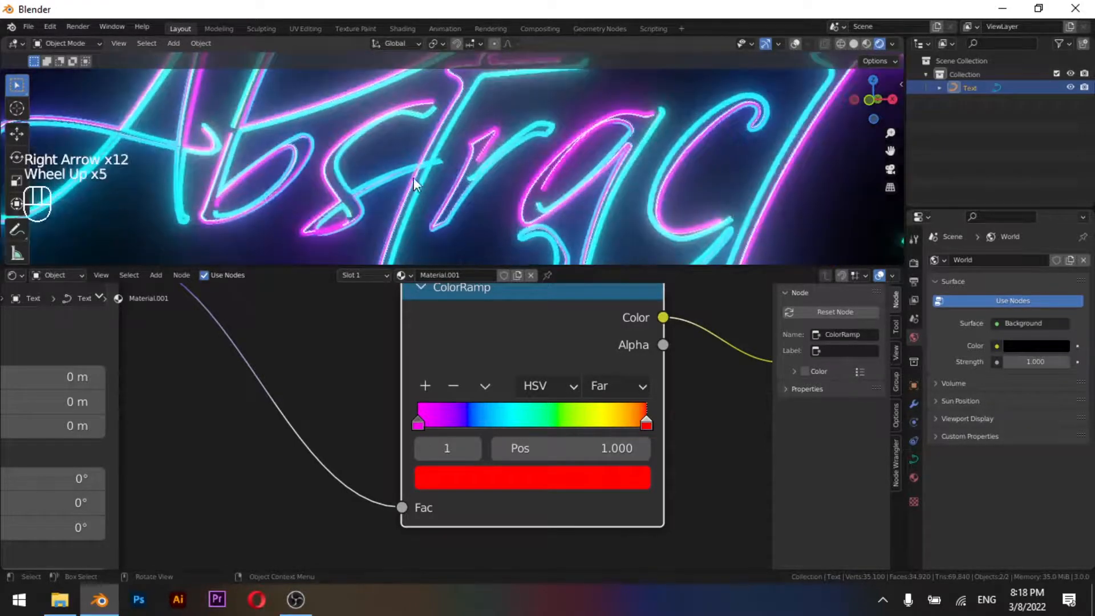
pyautogui.moveTo(500, 202)
pyautogui.mouseDown(button='middle')
pyautogui.moveTo(436, 177)
pyautogui.moveTo(490, 197)
pyautogui.mouseUp(button='middle')
pyautogui.scroll(-2, 492, 199)
pyautogui.scroll(-5, 303, 487)
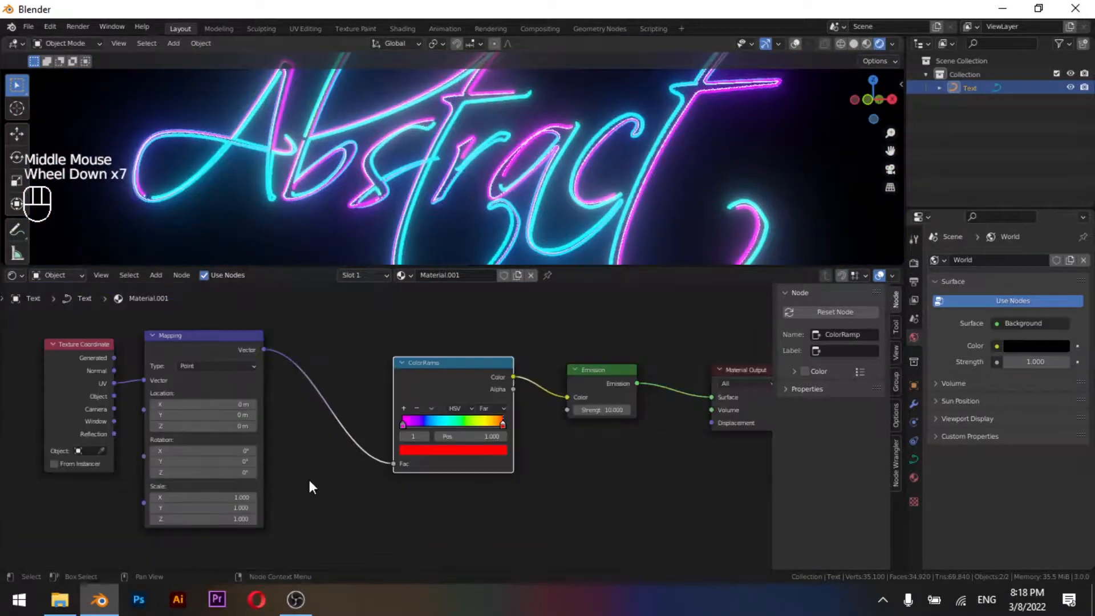
pyautogui.moveTo(310, 484); pyautogui.dragTo(248, 481, button='middle')
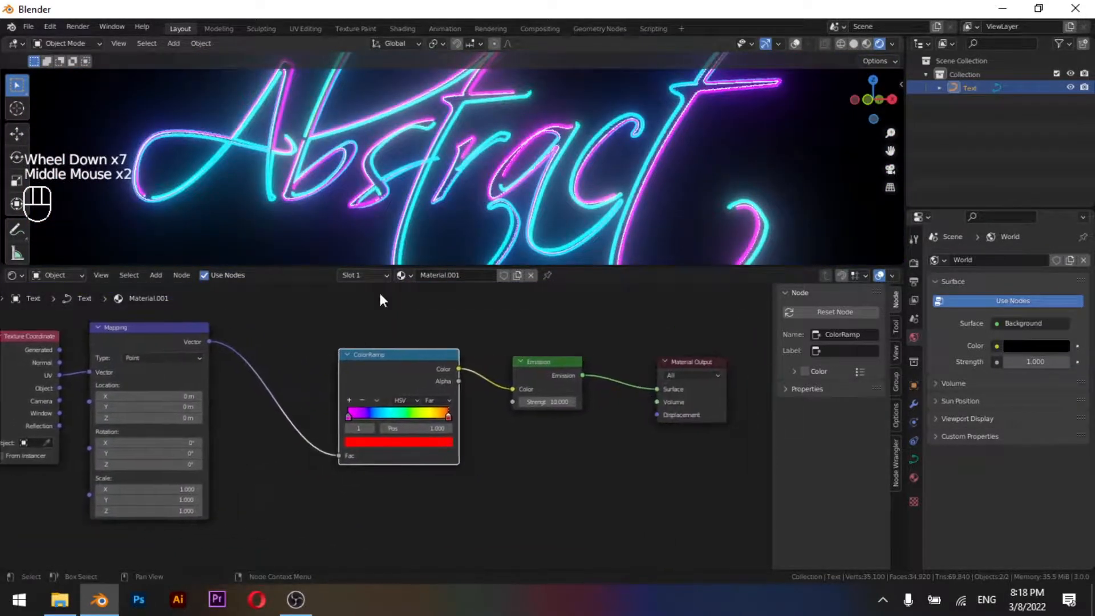
pyautogui.scroll(-2, 430, 162)
pyautogui.scroll(3, 430, 162)
pyautogui.scroll(1, 430, 162)
pyautogui.moveTo(454, 214); pyautogui.dragTo(500, 214, button='middle')
pyautogui.scroll(5, 449, 429)
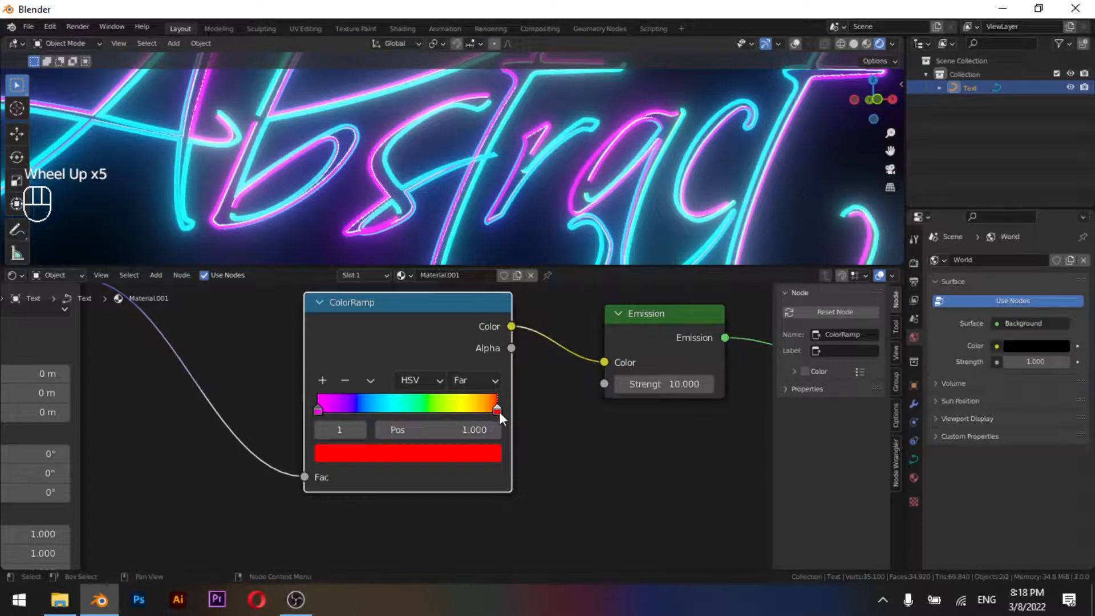
pyautogui.moveTo(498, 412); pyautogui.dragTo(361, 411)
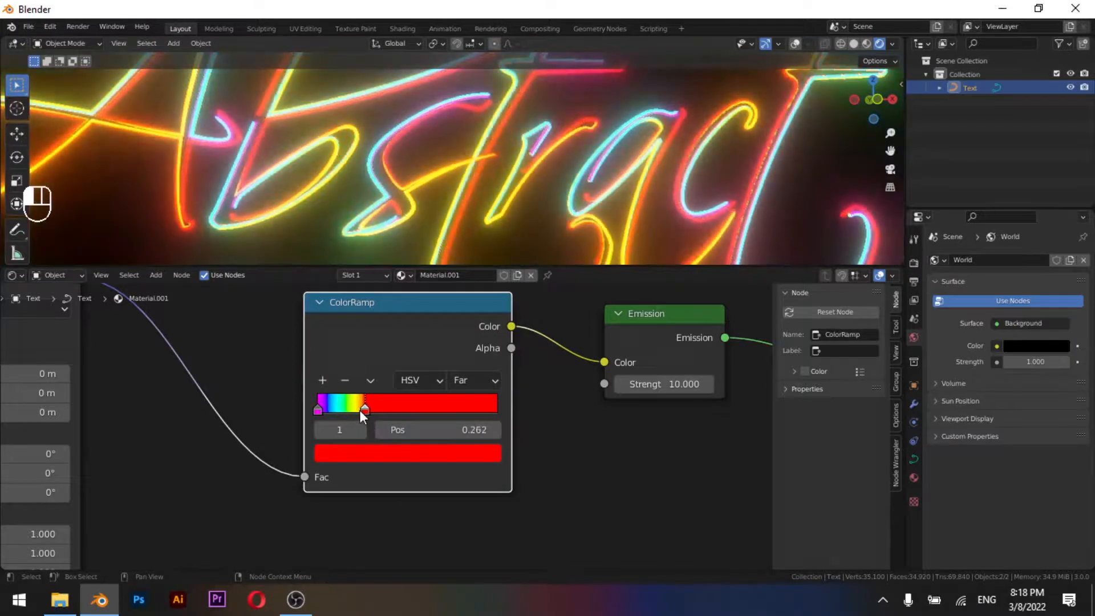
# - Examine the compressed color gradient on the "Abstract" outlines from several angles, along with the Texture Coordinate and Mapping nodes feeding it
pyautogui.scroll(-3, 373, 174)
pyautogui.scroll(1, 387, 171)
pyautogui.moveTo(394, 172)
pyautogui.mouseDown(button='middle')
pyautogui.moveTo(485, 203)
pyautogui.moveTo(379, 180)
pyautogui.moveTo(375, 163)
pyautogui.moveTo(529, 196)
pyautogui.mouseUp(button='middle')
pyautogui.scroll(4, 490, 204)
pyautogui.scroll(-2, 485, 205)
pyautogui.scroll(5, 463, 183)
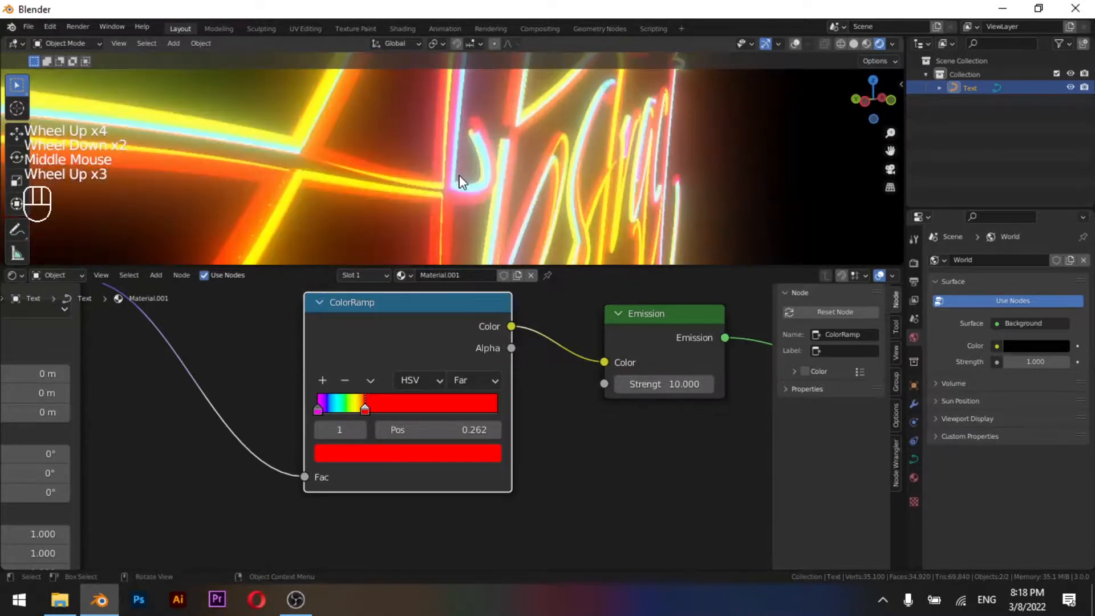
pyautogui.scroll(-2, 462, 180)
pyautogui.moveTo(465, 186); pyautogui.dragTo(419, 203, button='middle')
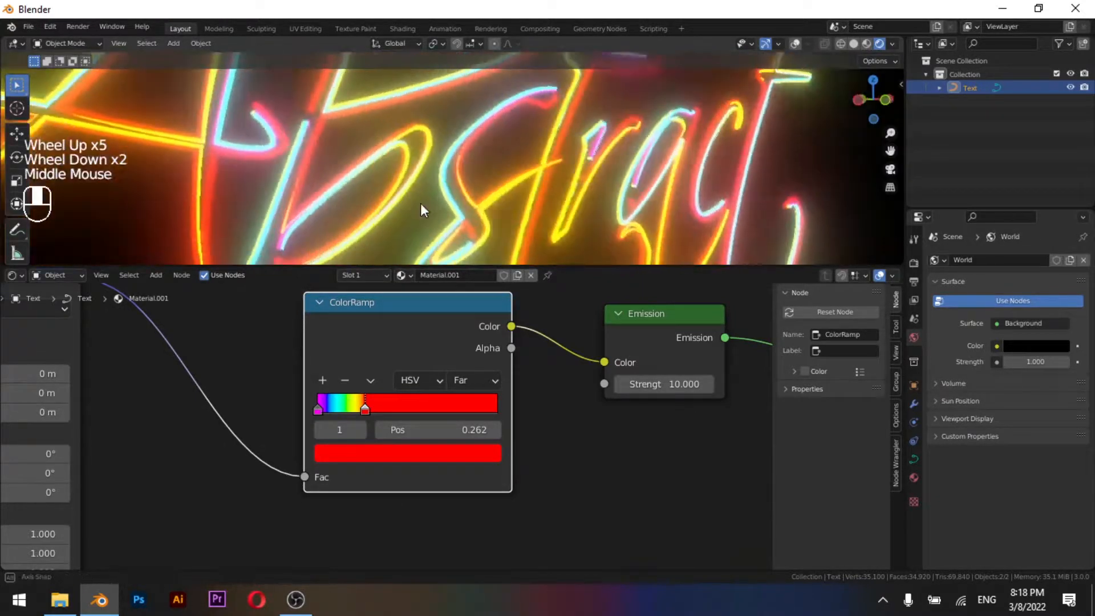
pyautogui.scroll(-2, 420, 203)
pyautogui.moveTo(237, 493); pyautogui.dragTo(425, 525, button='middle')
pyautogui.scroll(-3, 214, 457)
pyautogui.scroll(1, 188, 419)
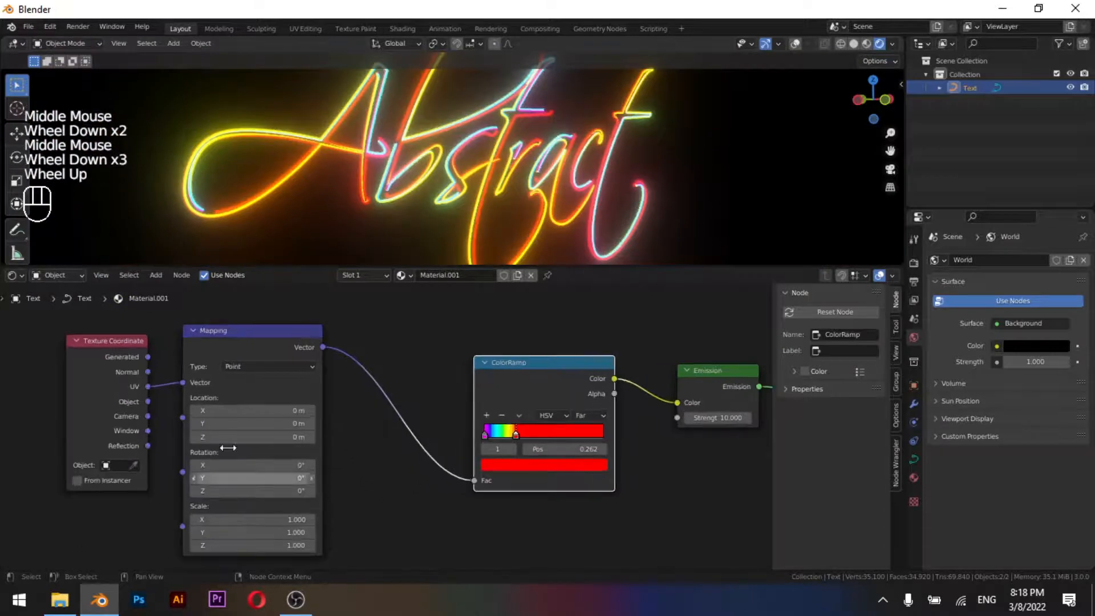
pyautogui.moveTo(189, 419); pyautogui.dragTo(454, 440, button='middle')
pyautogui.scroll(3, 399, 448)
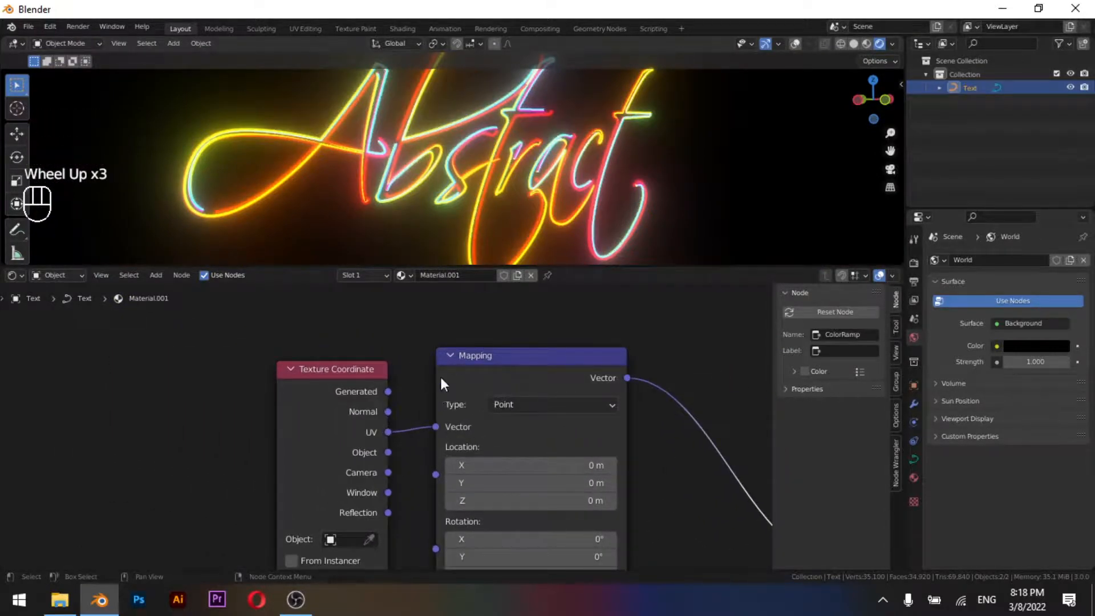
pyautogui.moveTo(355, 164); pyautogui.dragTo(416, 207, button='middle')
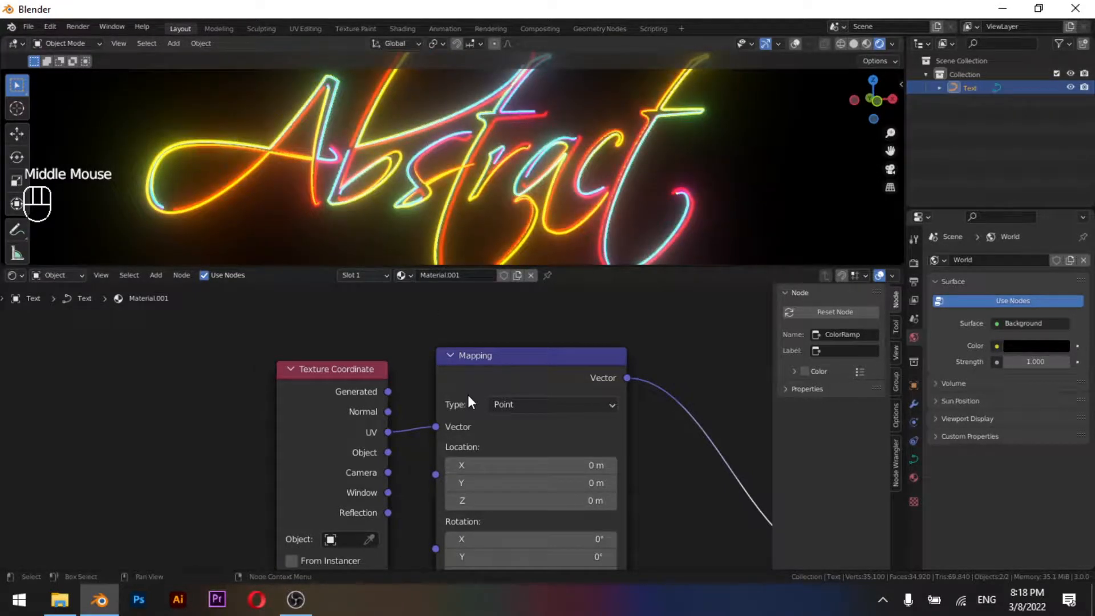
# - Replace the Shader Editor with the Timeline and review the draw-on animation, stopping at frame 91
pyautogui.click(17, 275)
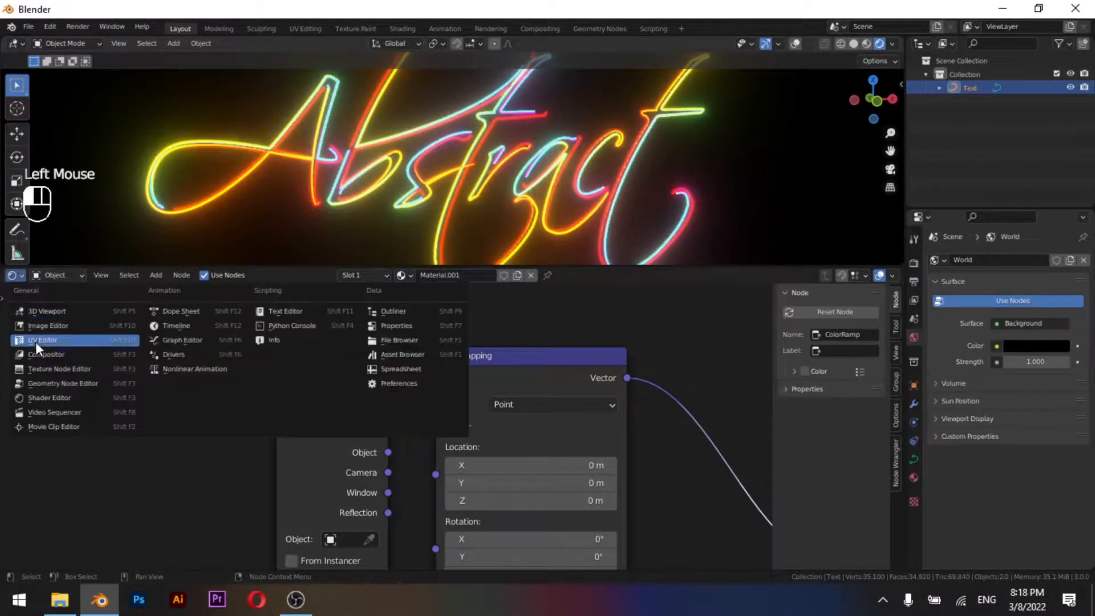
pyautogui.click(171, 327)
pyautogui.moveTo(365, 289); pyautogui.dragTo(307, 305)
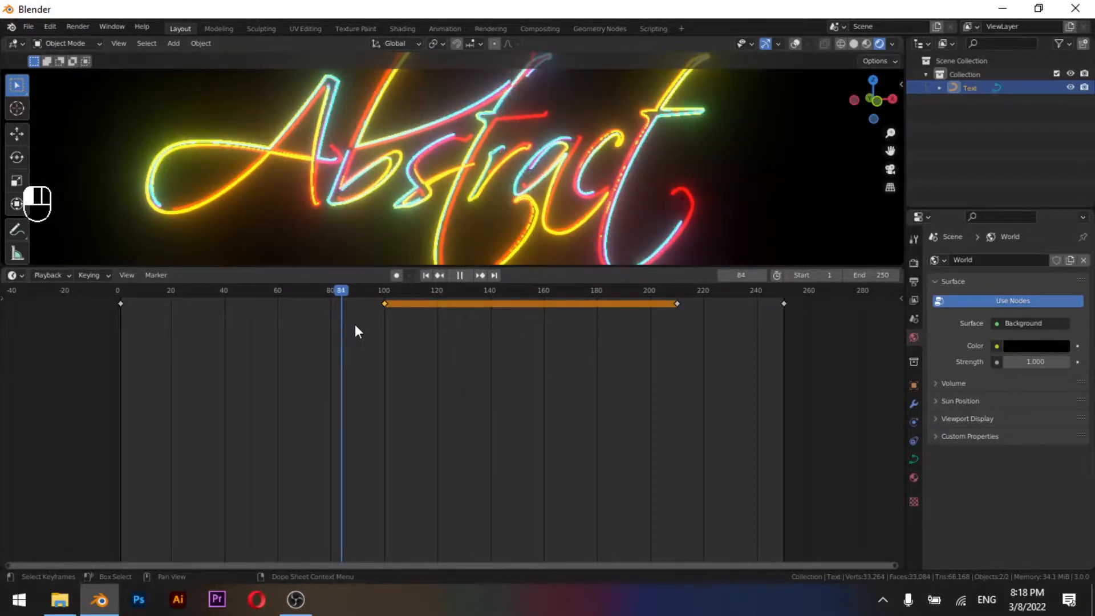
pyautogui.press('space')
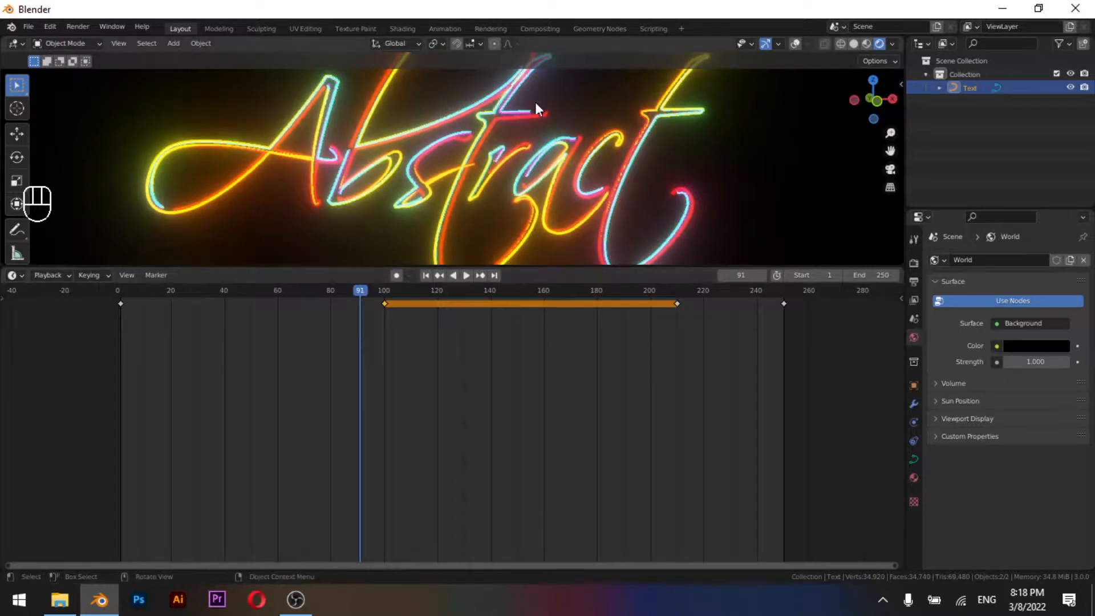
# - Inspect the gradient on the outlines close up at frame 91 and again at frame 57
pyautogui.scroll(2, 535, 108)
pyautogui.keyDown('shift'); pyautogui.scroll(1, 535, 111); pyautogui.keyUp('shift')
pyautogui.keyDown('shift'); pyautogui.moveTo(535, 112); pyautogui.dragTo(501, 169, button='middle'); pyautogui.keyUp('shift')
pyautogui.scroll(1, 457, 199)
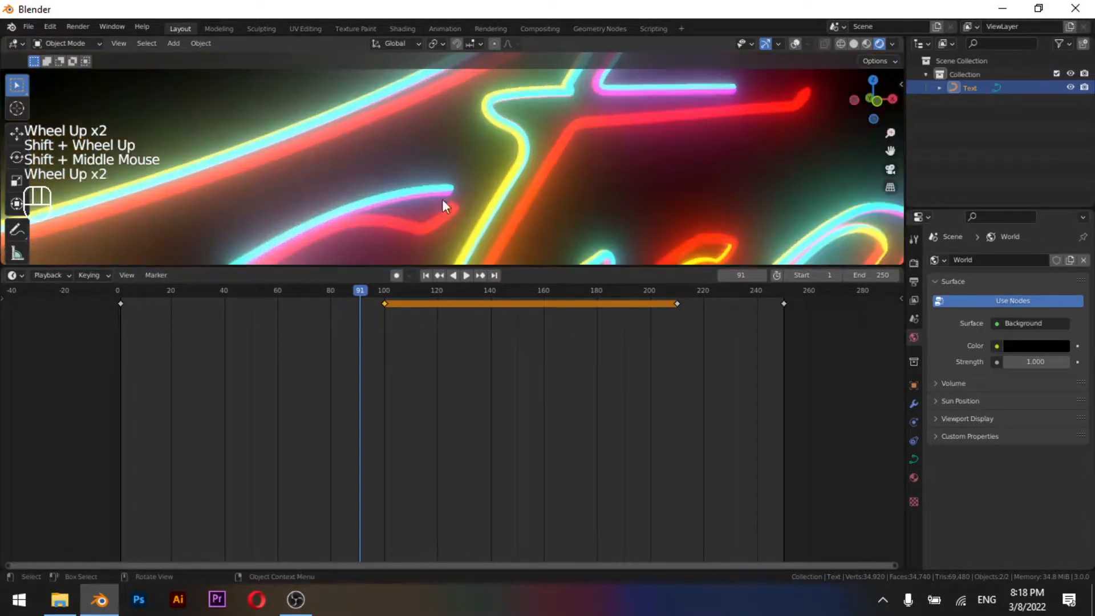
pyautogui.scroll(-3, 482, 161)
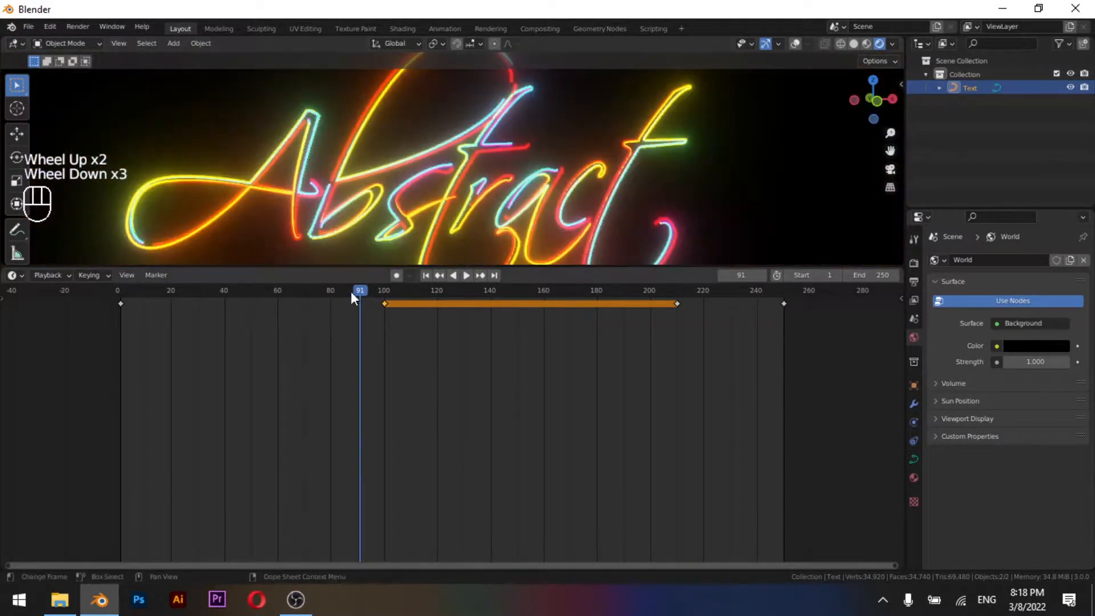
pyautogui.moveTo(358, 297); pyautogui.dragTo(271, 441)
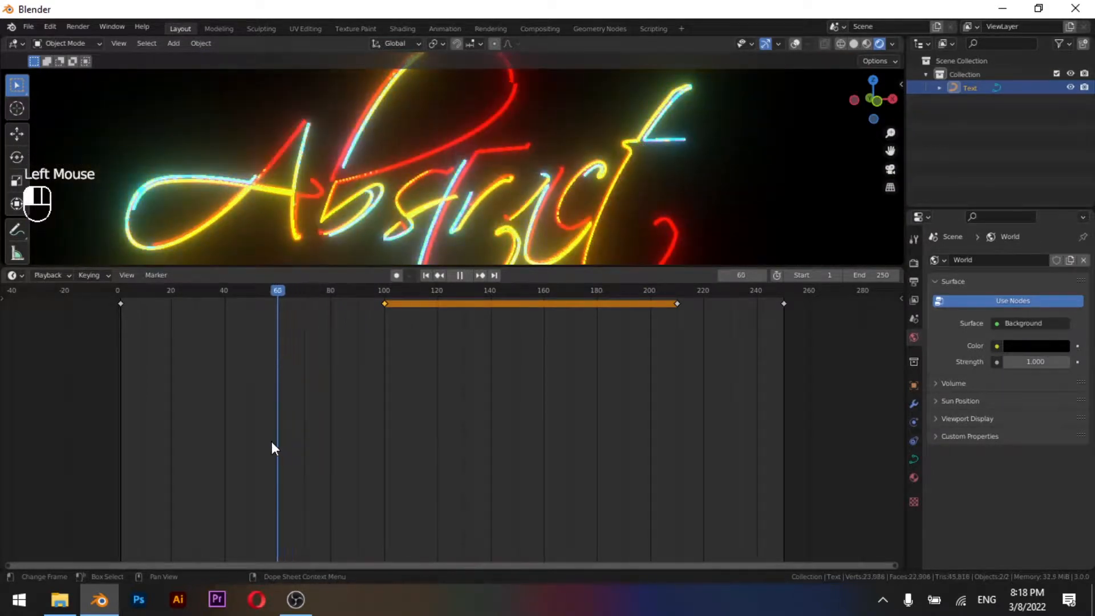
pyautogui.keyDown('shift'); pyautogui.moveTo(313, 155); pyautogui.dragTo(501, 176, button='middle'); pyautogui.keyUp('shift')
pyautogui.scroll(2, 305, 132)
pyautogui.scroll(1, 391, 141)
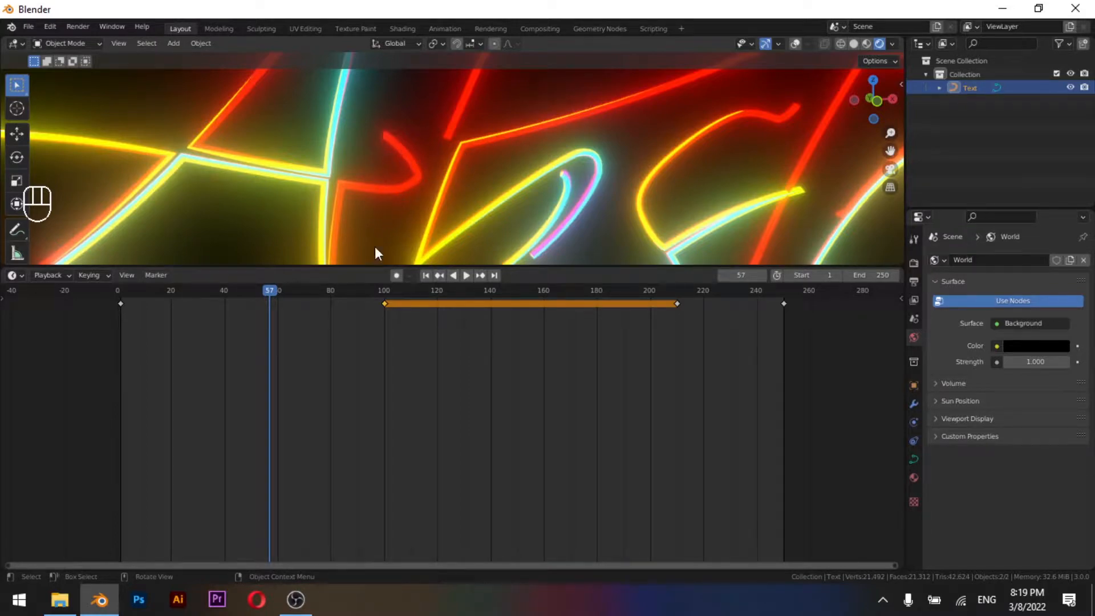
# - Scrub the animation back to frame 20 and examine how the colors run along the partially drawn strokes
pyautogui.moveTo(268, 292); pyautogui.dragTo(260, 346)
pyautogui.click(214, 358)
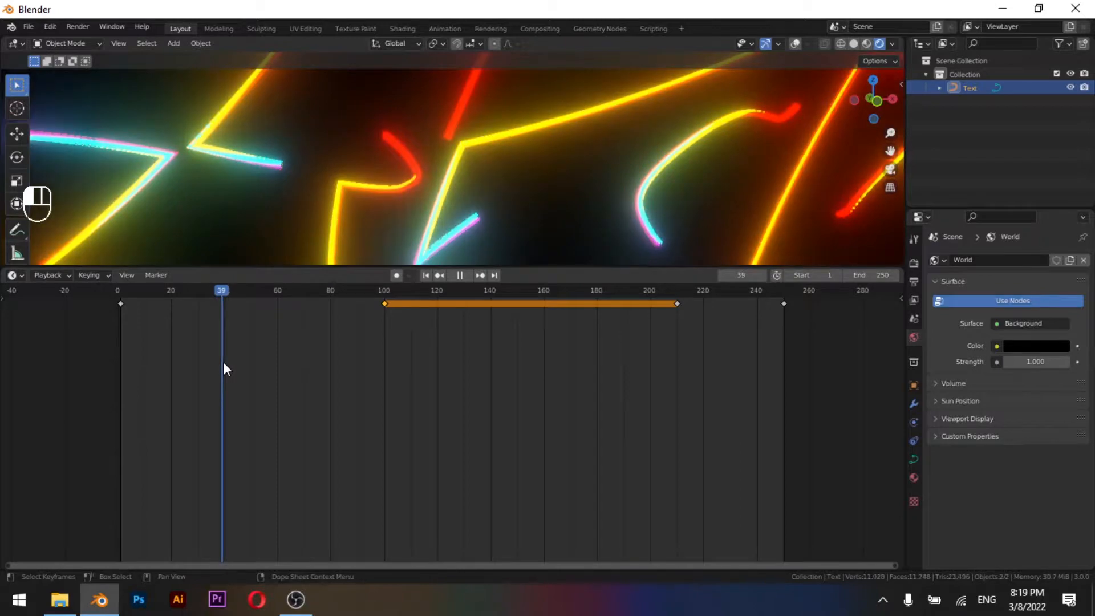
pyautogui.moveTo(209, 367); pyautogui.dragTo(172, 366)
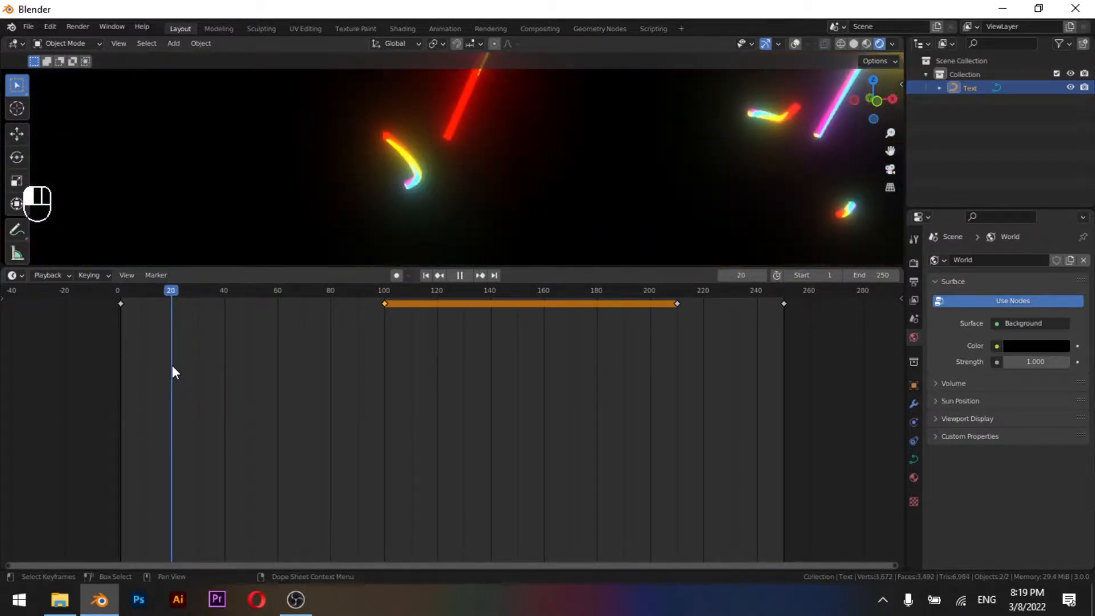
pyautogui.scroll(-3, 494, 198)
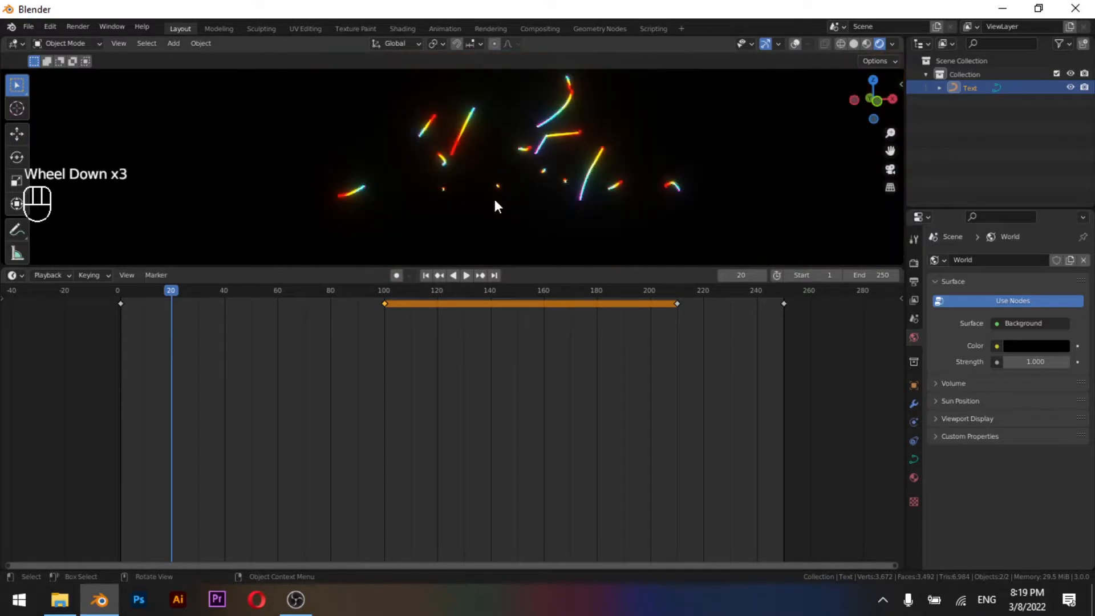
pyautogui.moveTo(493, 170)
pyautogui.mouseDown(button='middle')
pyautogui.moveTo(438, 151)
pyautogui.moveTo(501, 182)
pyautogui.mouseUp(button='middle')
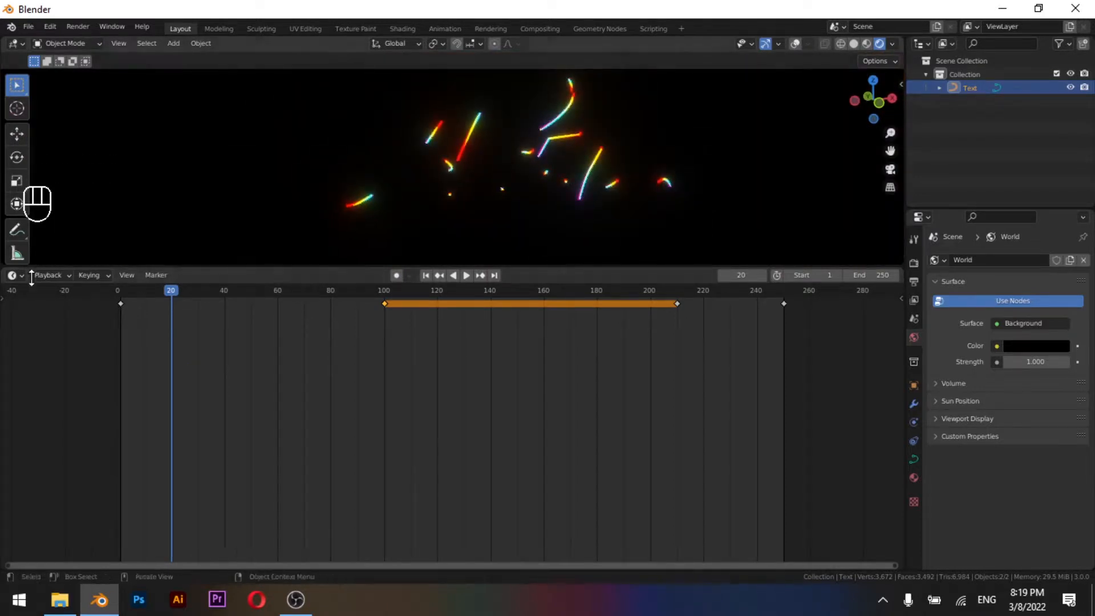
pyautogui.scroll(-2, 518, 184)
pyautogui.moveTo(495, 183); pyautogui.dragTo(473, 178, button='middle')
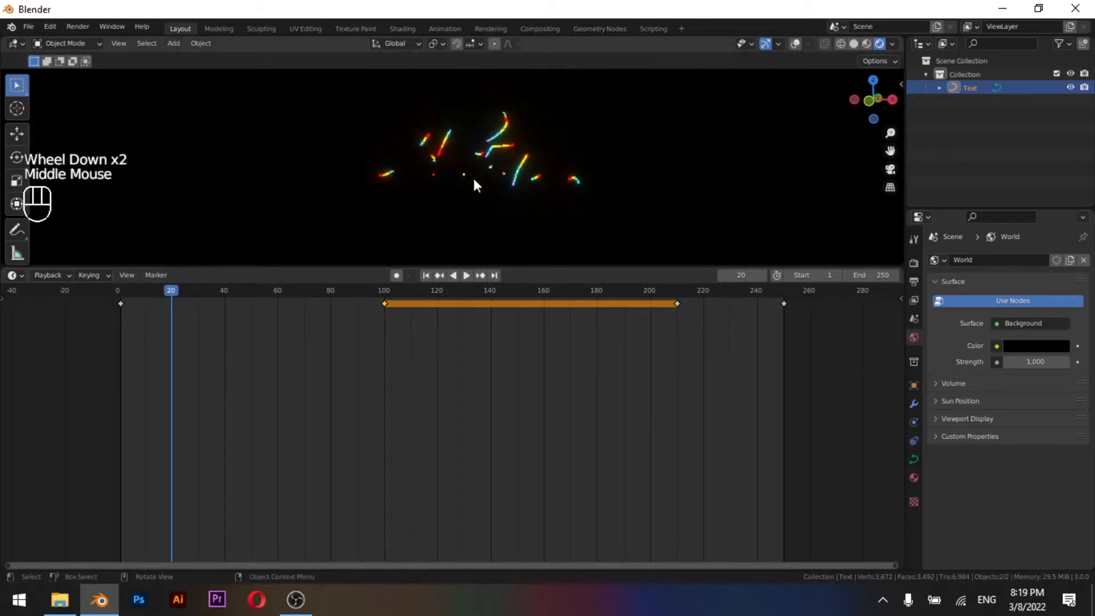
pyautogui.scroll(2, 473, 178)
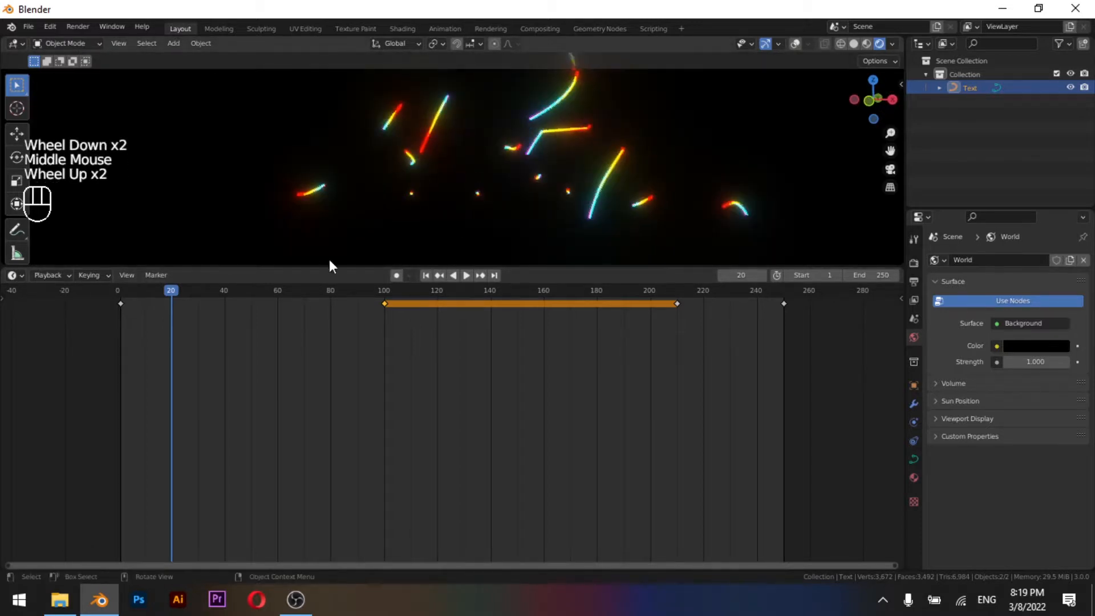